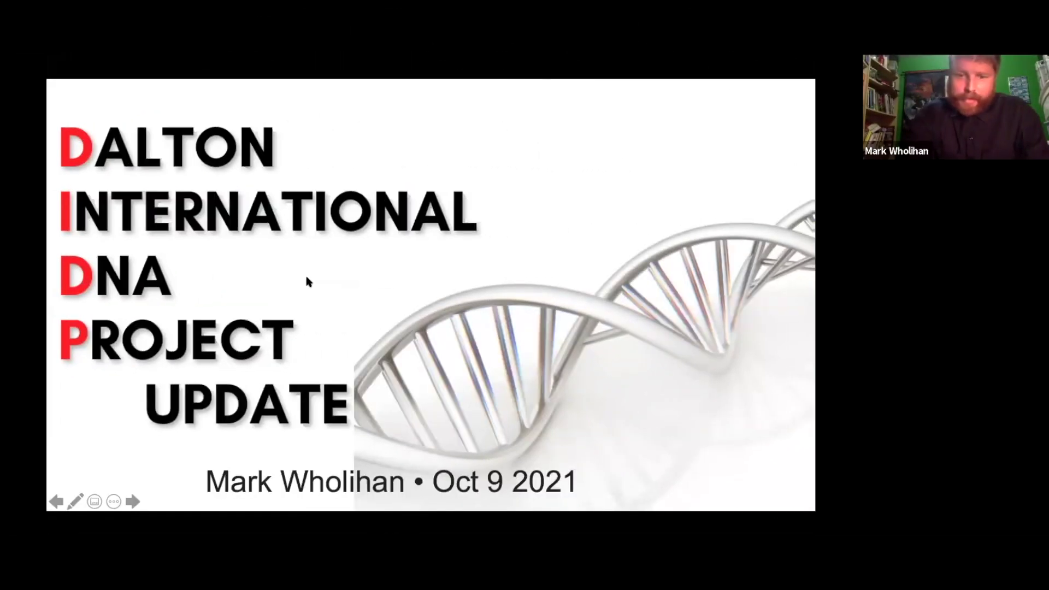
# Step: Advance the slideshow from the title slide through Overview to the presenter bio slide
pyautogui.press('Right')
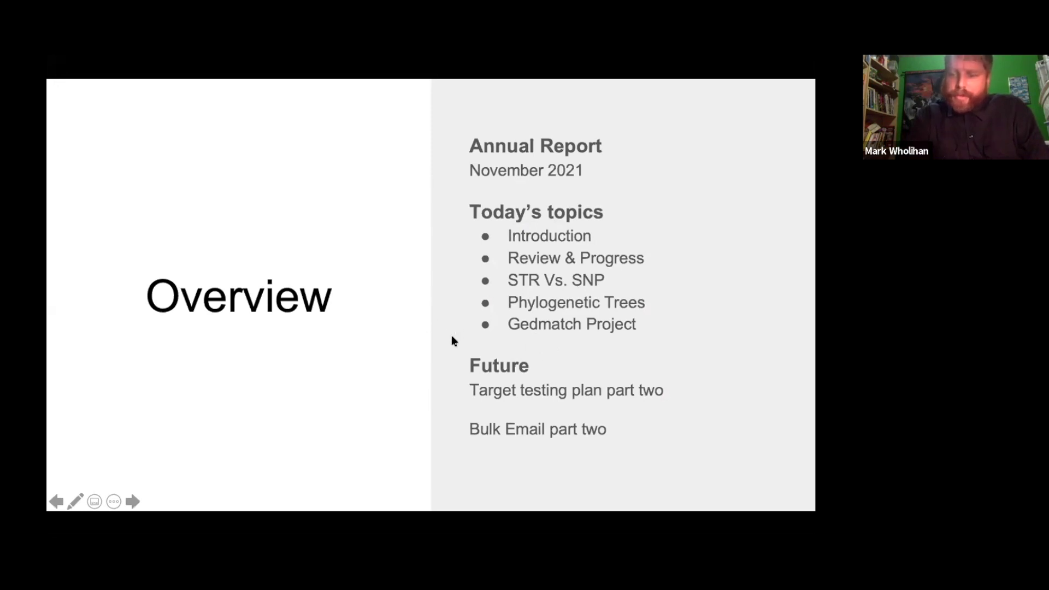
pyautogui.press('Right')
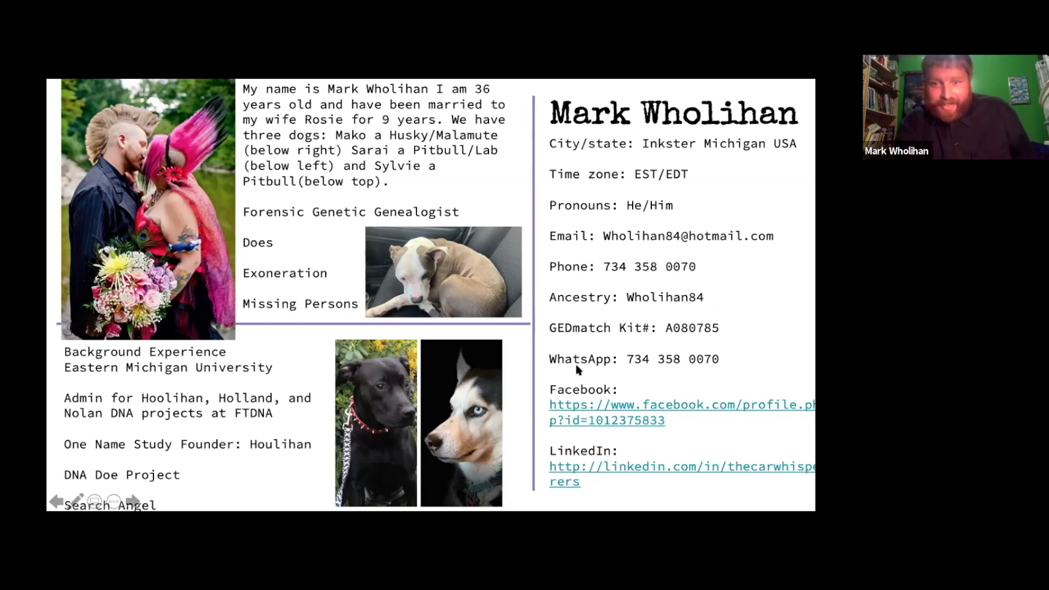
# Step: Move from the presenter bio to the Review and Progress slide with its 2020–2021 milestones
pyautogui.click(545, 359)
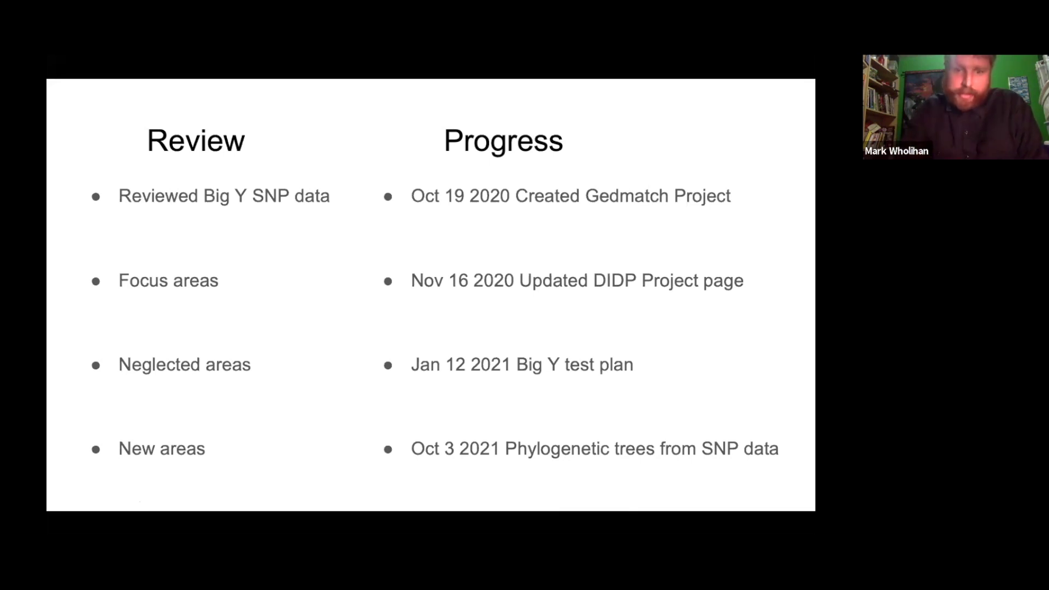
# Step: Switch from the slideshow to Chrome's new tab with a Google search page
pyautogui.press('super+Tab')
# Step: Search Google for 'dalton ydna' and open the Dalton International DNA Project's FamilyTreeDNA page
pyautogui.click(436, 358)
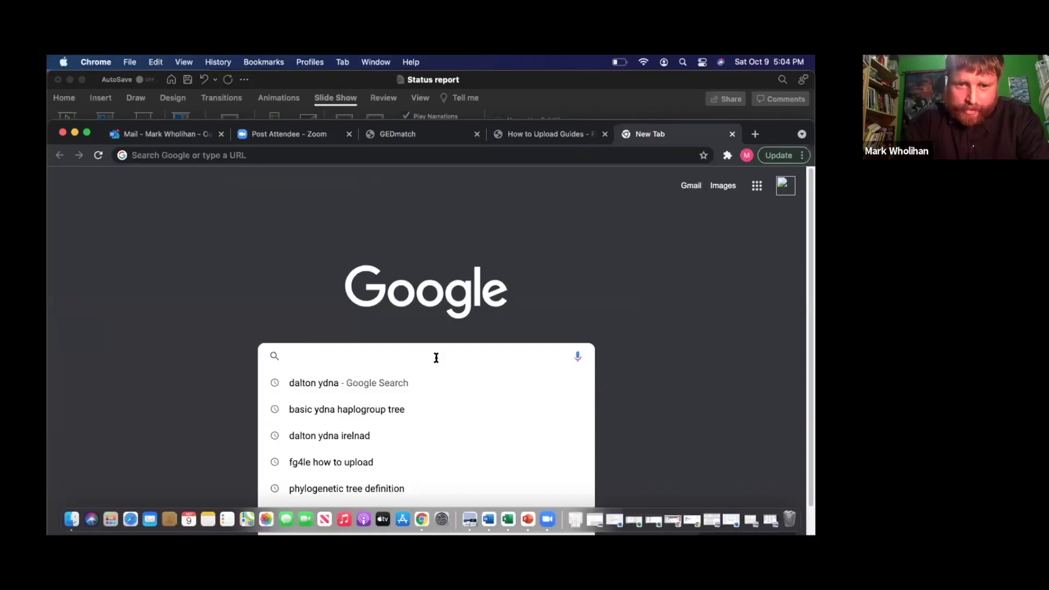
pyautogui.write('da')
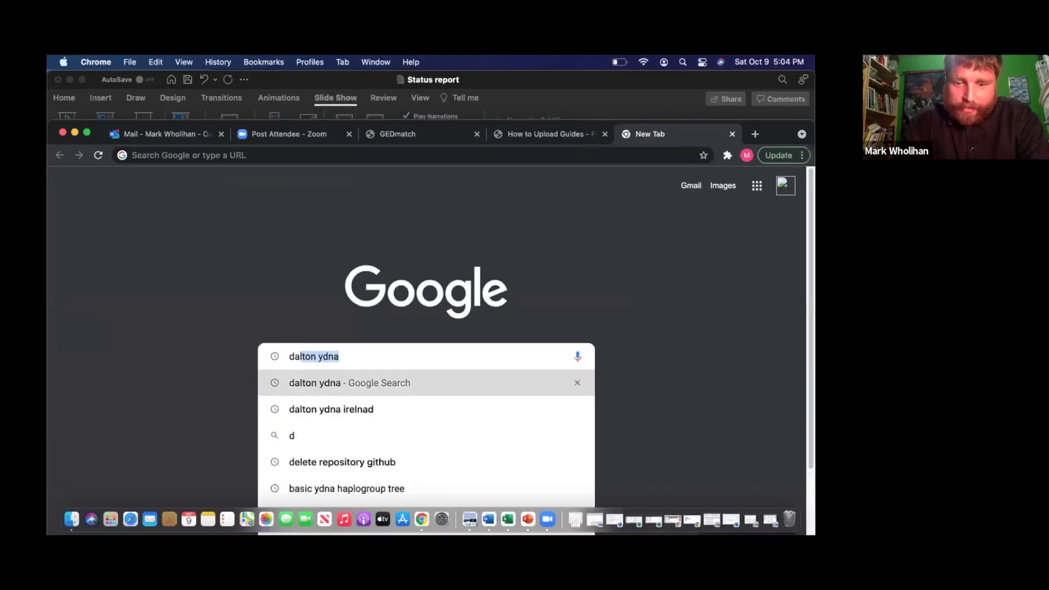
pyautogui.write('lton ydna')
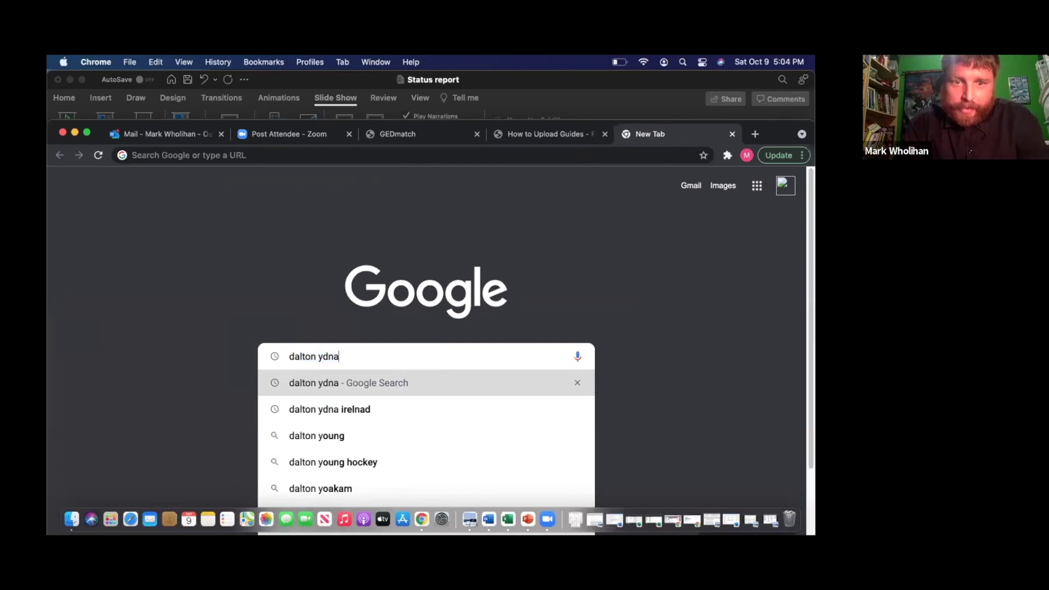
pyautogui.press('Return')
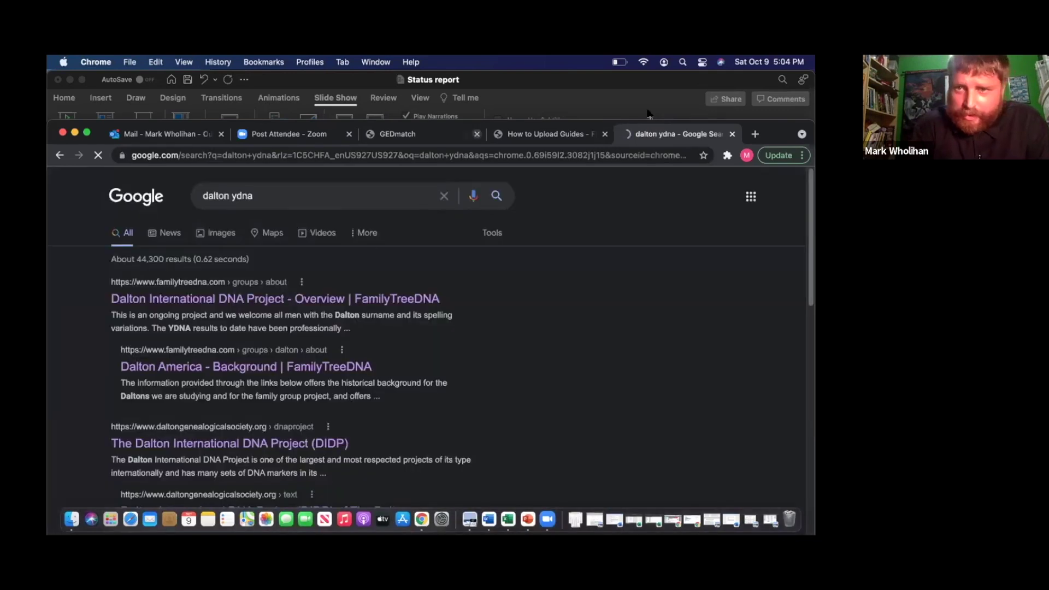
pyautogui.moveTo(770, 123); pyautogui.dragTo(814, 74)
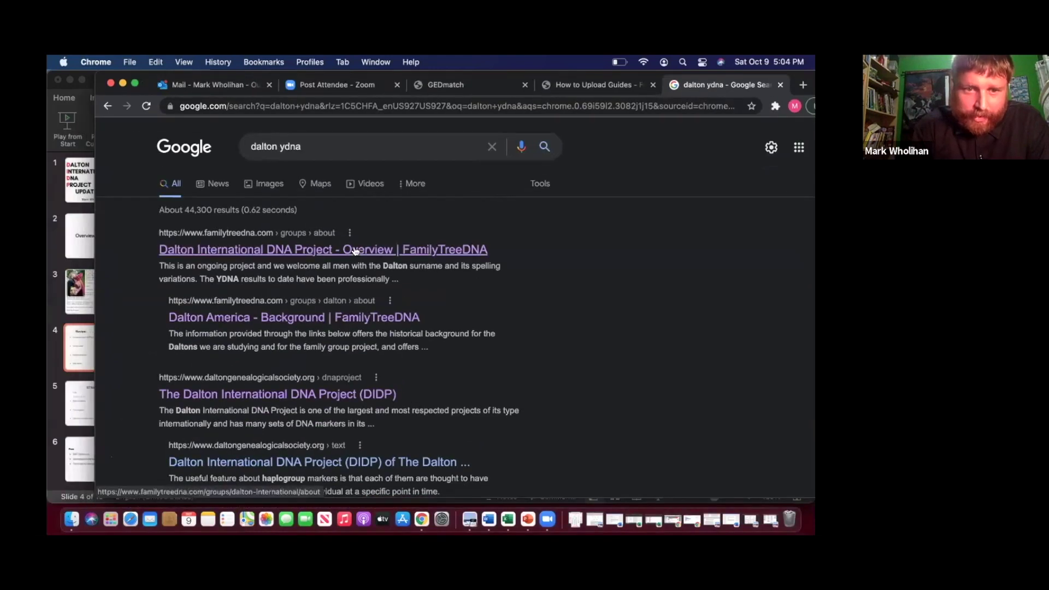
pyautogui.click(355, 250)
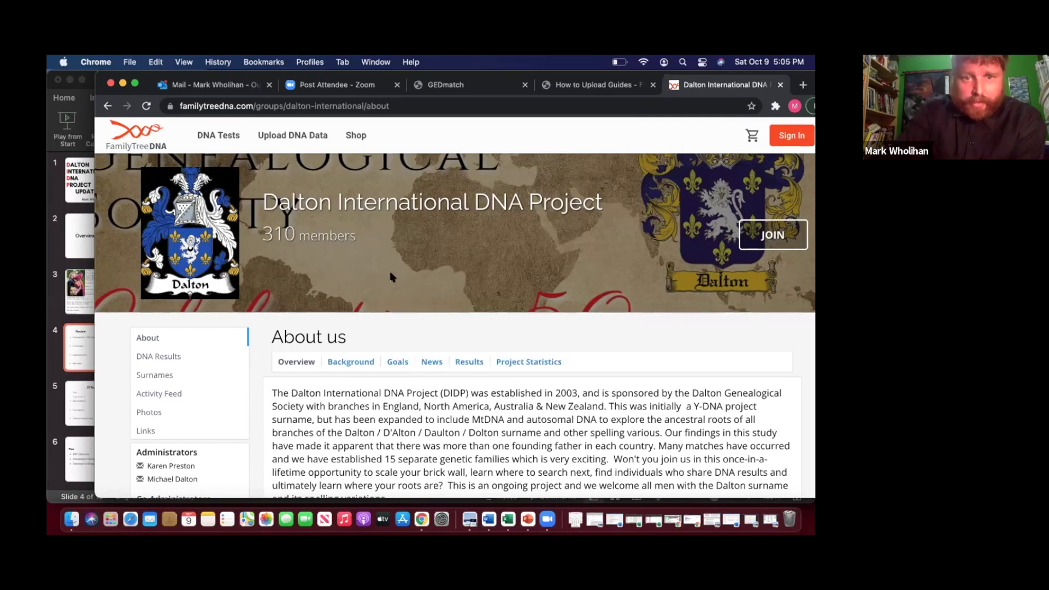
# Step: View the Dalton project's Background and Goals sections, then its Surnames page
pyautogui.click(340, 364)
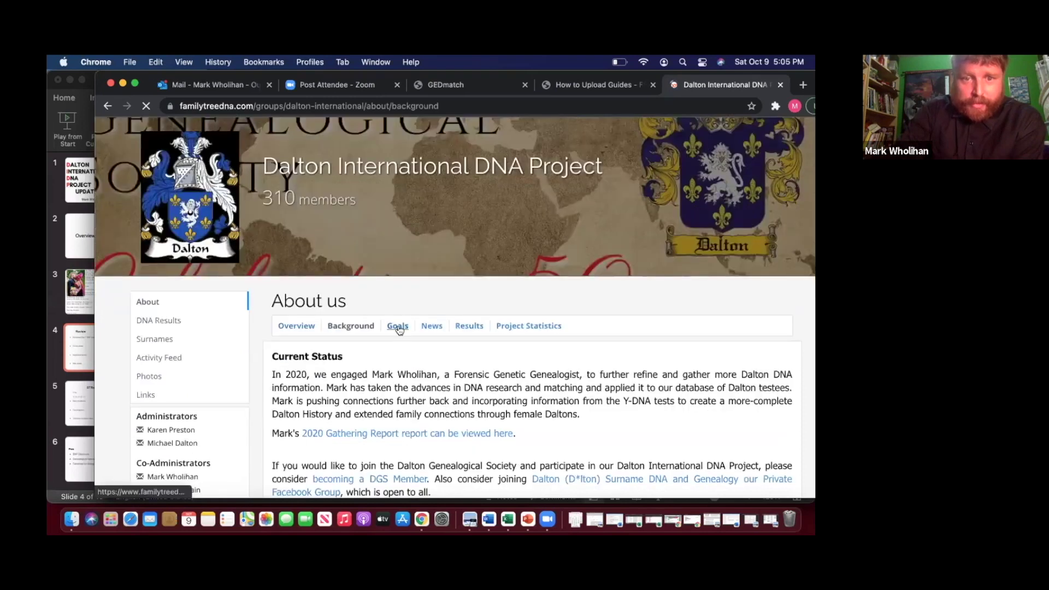
pyautogui.click(398, 328)
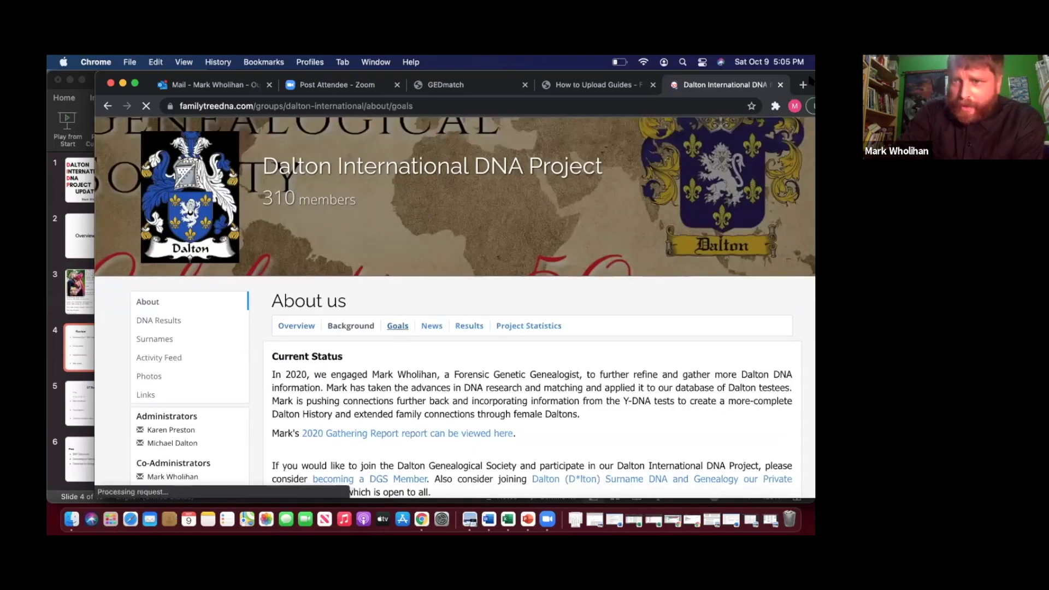
pyautogui.moveTo(810, 80); pyautogui.dragTo(789, 81)
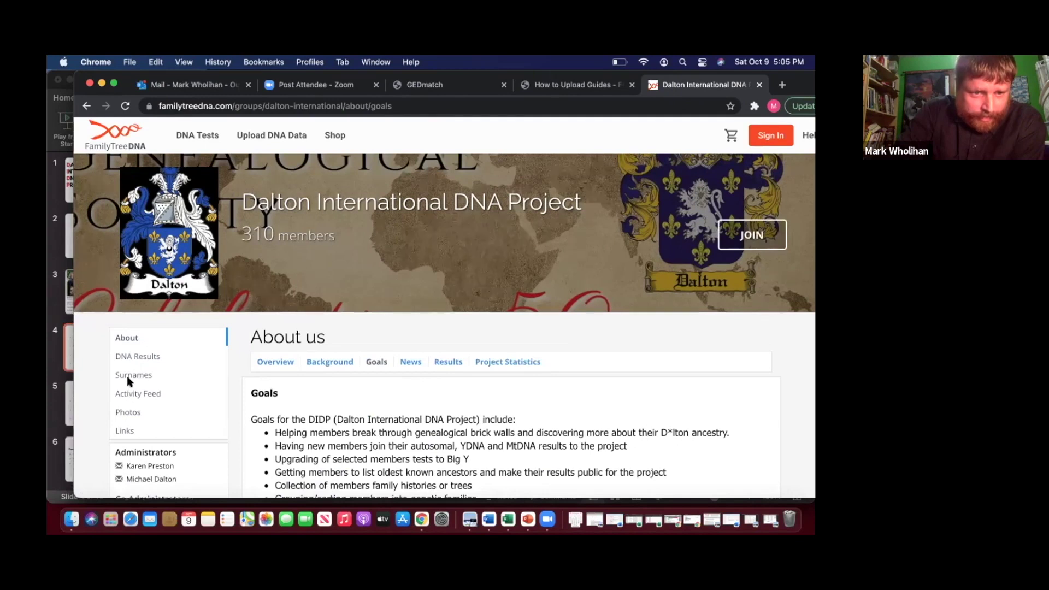
pyautogui.click(127, 378)
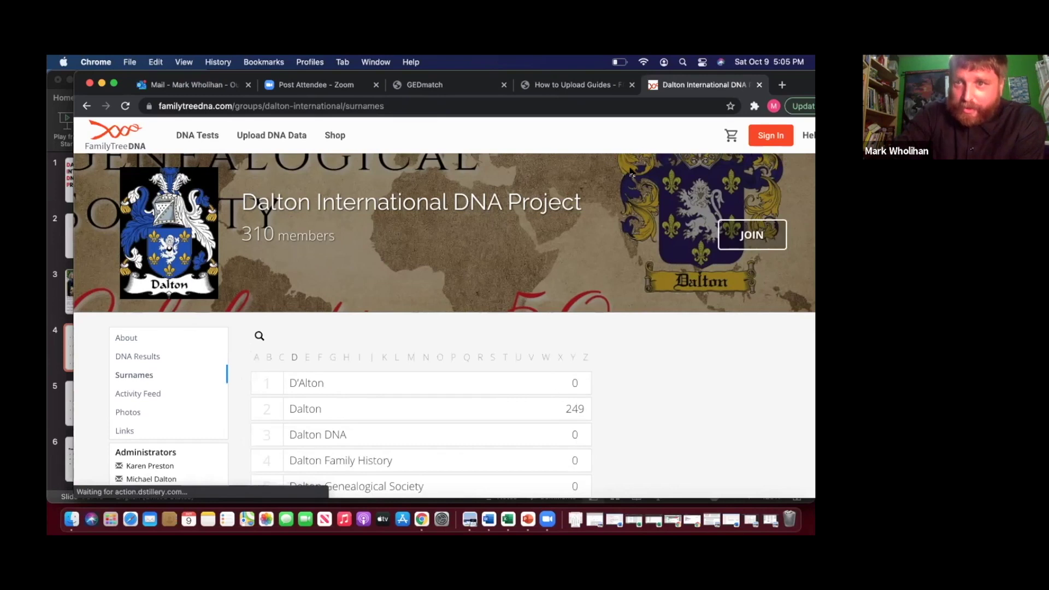
# Step: Scroll the surname list, showing Dalton with 249 of 310 members, and return to the top
pyautogui.moveTo(799, 77); pyautogui.dragTo(788, 77)
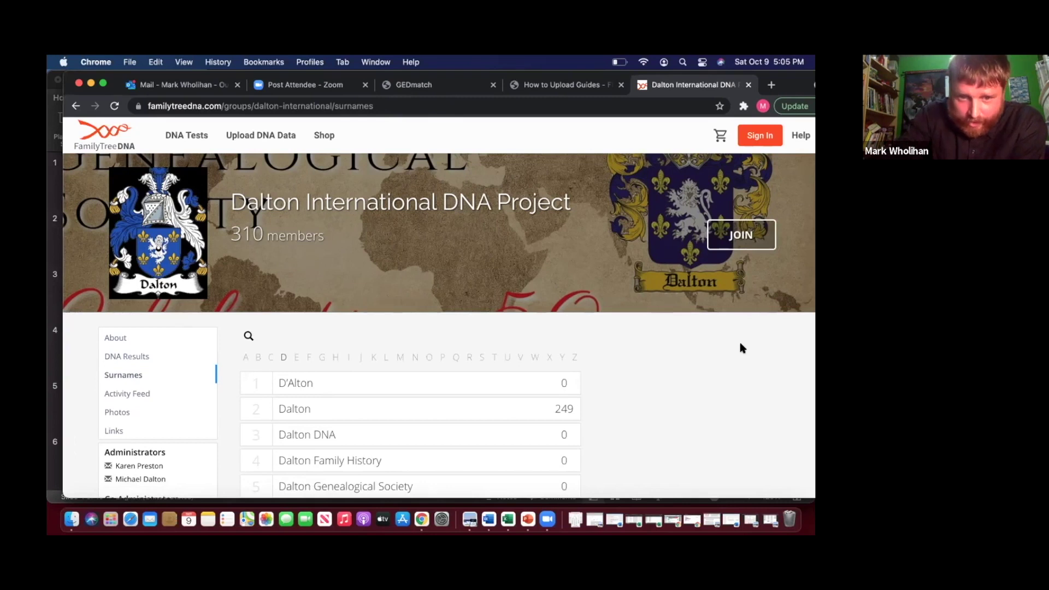
pyautogui.scroll(-5, 741, 346)
pyautogui.scroll(-5, 741, 347)
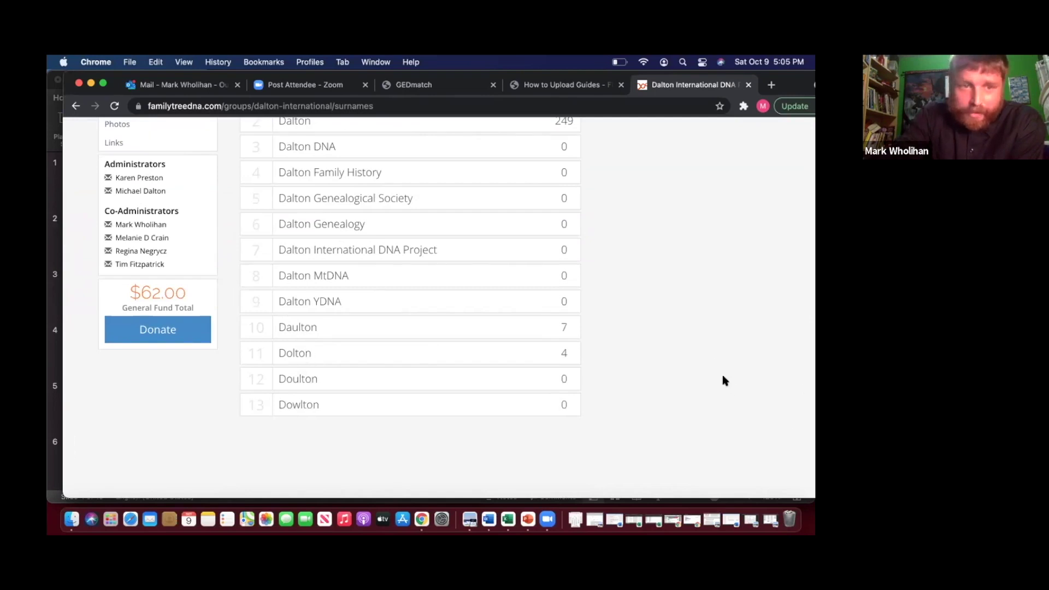
pyautogui.scroll(1, 722, 377)
pyautogui.scroll(5, 724, 381)
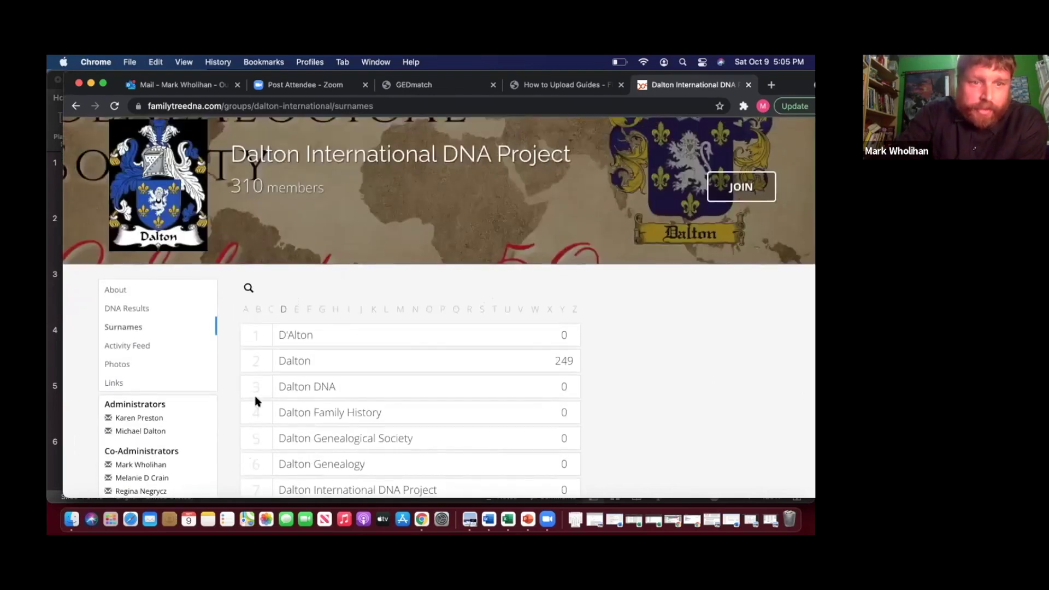
# Step: Open the Dalton project's colorized Y-DNA STR results chart and scan the first groups
pyautogui.click(133, 309)
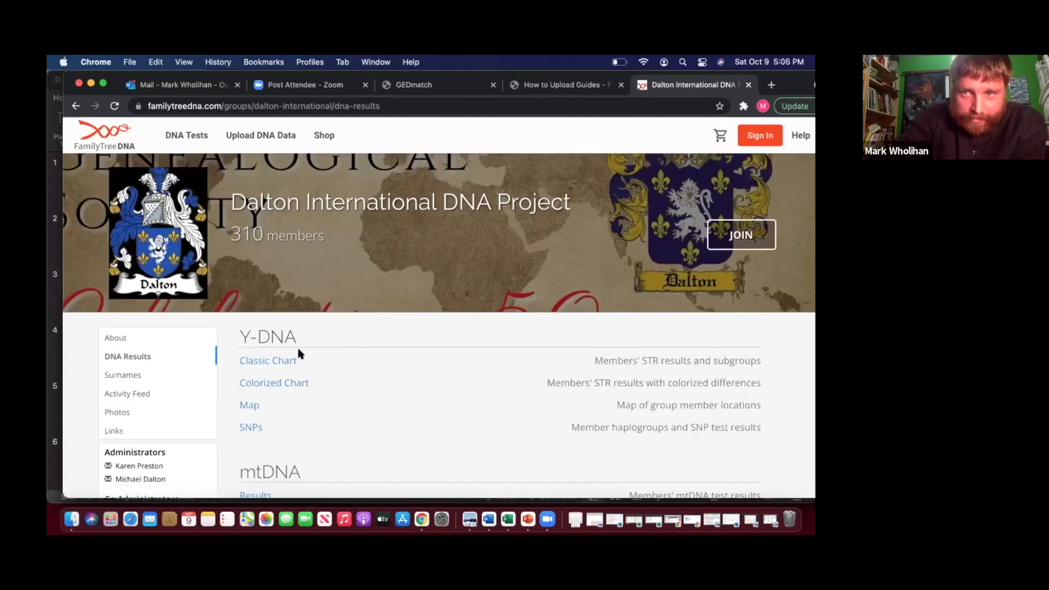
pyautogui.click(288, 387)
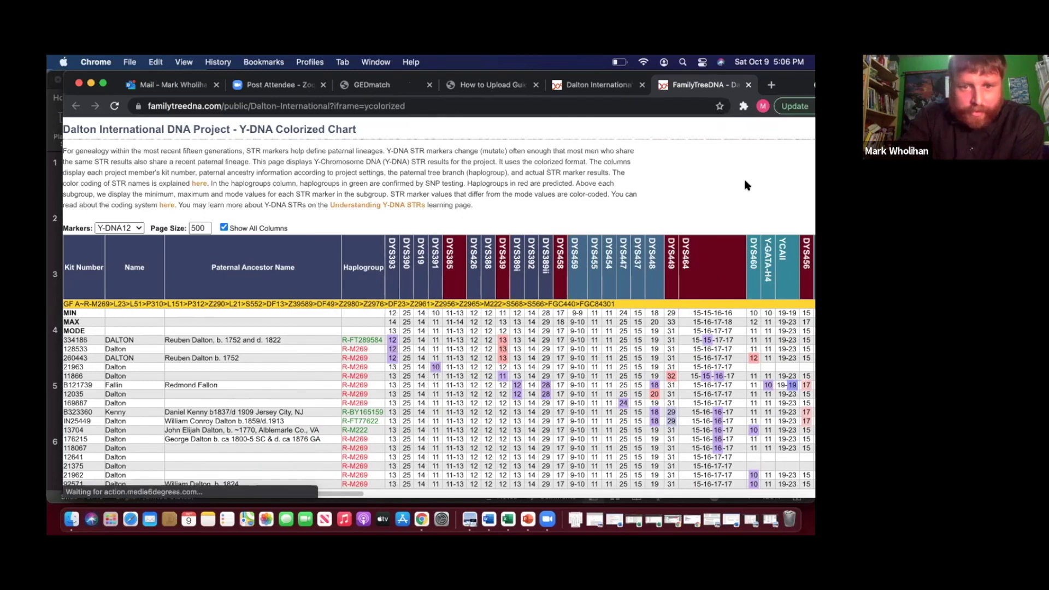
pyautogui.scroll(-6, 746, 186)
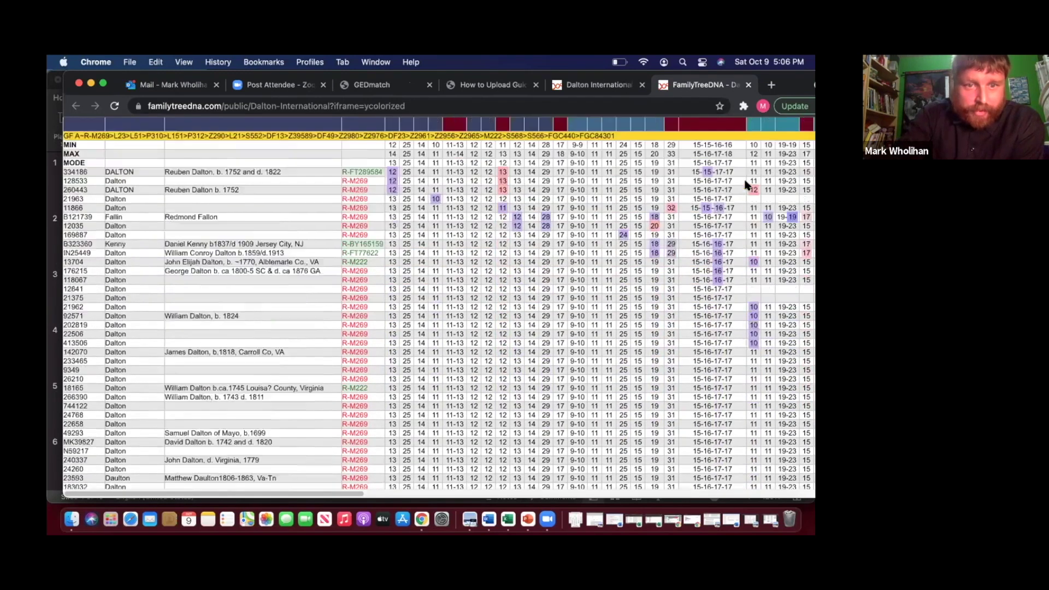
pyautogui.scroll(-2, 746, 186)
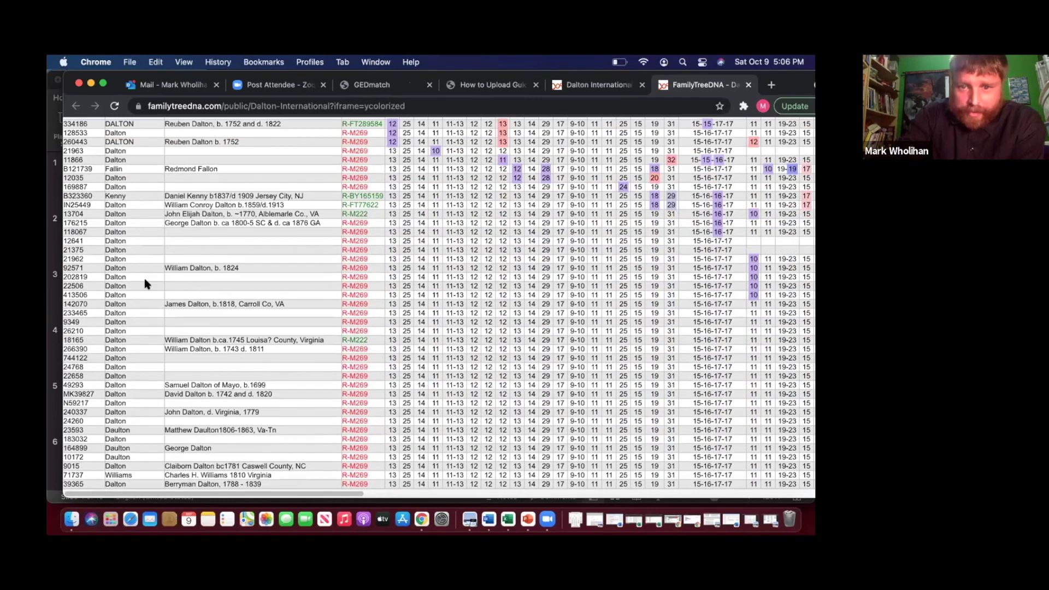
pyautogui.scroll(-4, 145, 280)
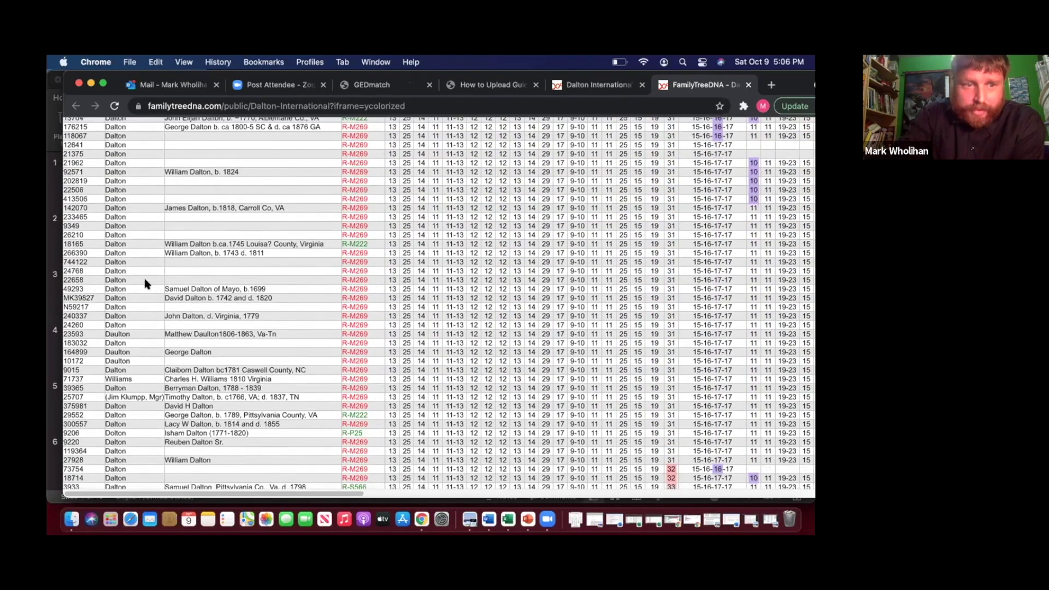
pyautogui.scroll(-8, 145, 280)
pyautogui.scroll(2, 145, 280)
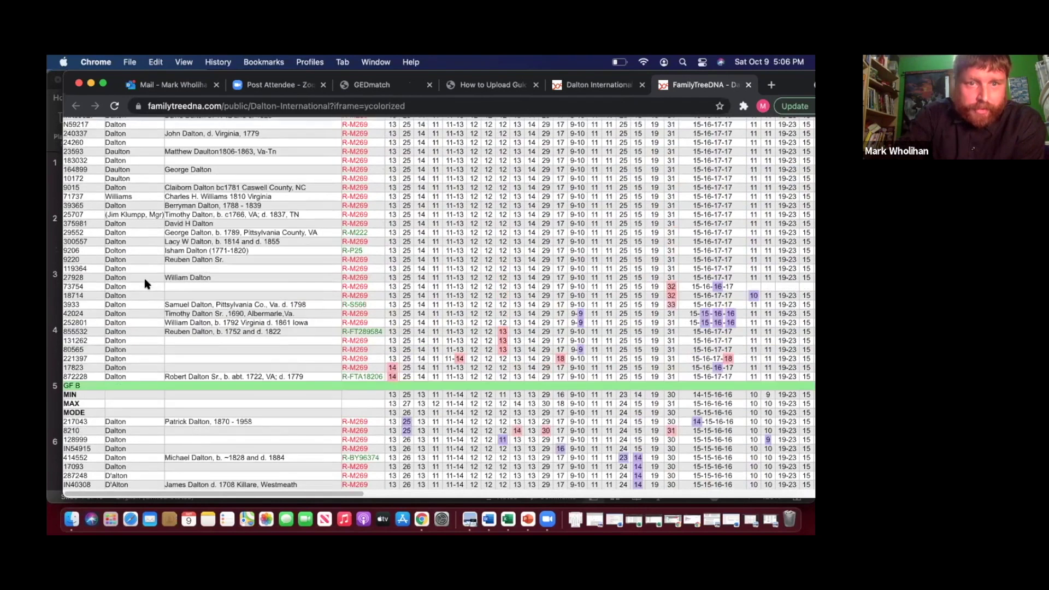
pyautogui.scroll(15, 144, 277)
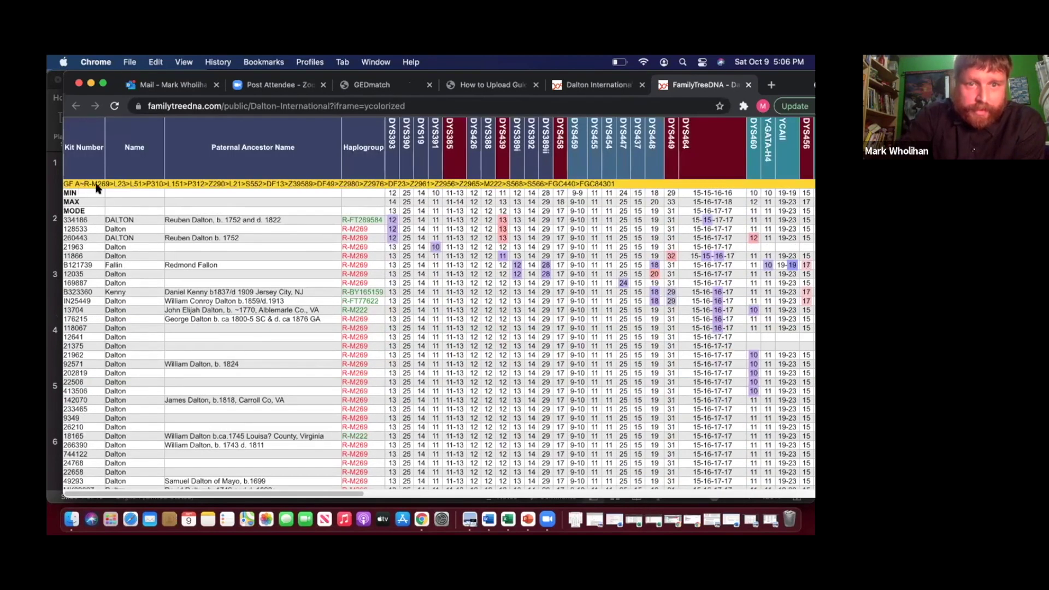
# Step: Review STR groups GF A through GF F, then return to the Status report deck
pyautogui.scroll(-1, 97, 187)
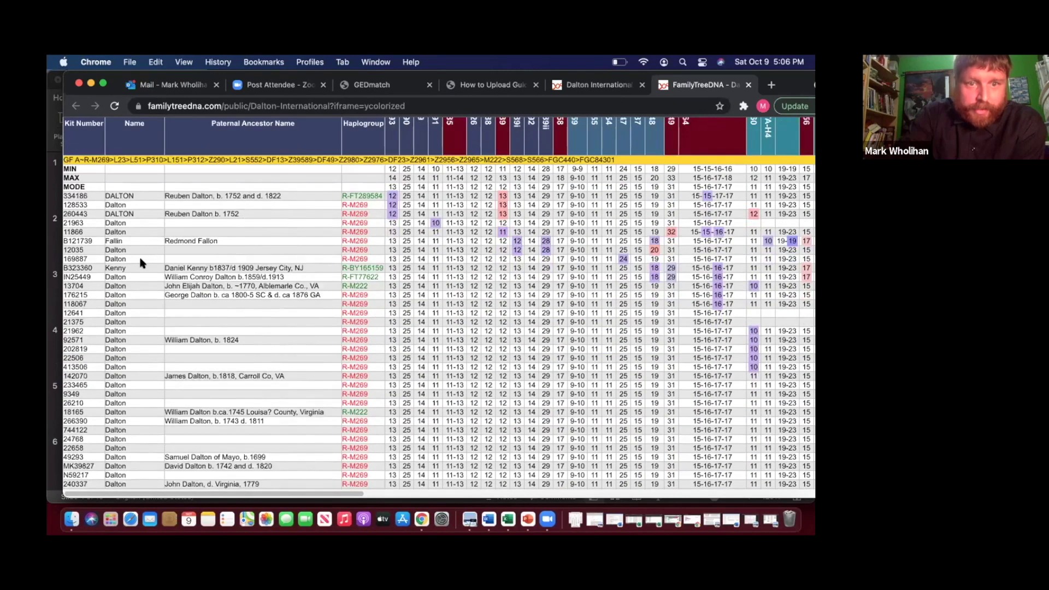
pyautogui.scroll(-8, 141, 263)
pyautogui.scroll(-4, 141, 263)
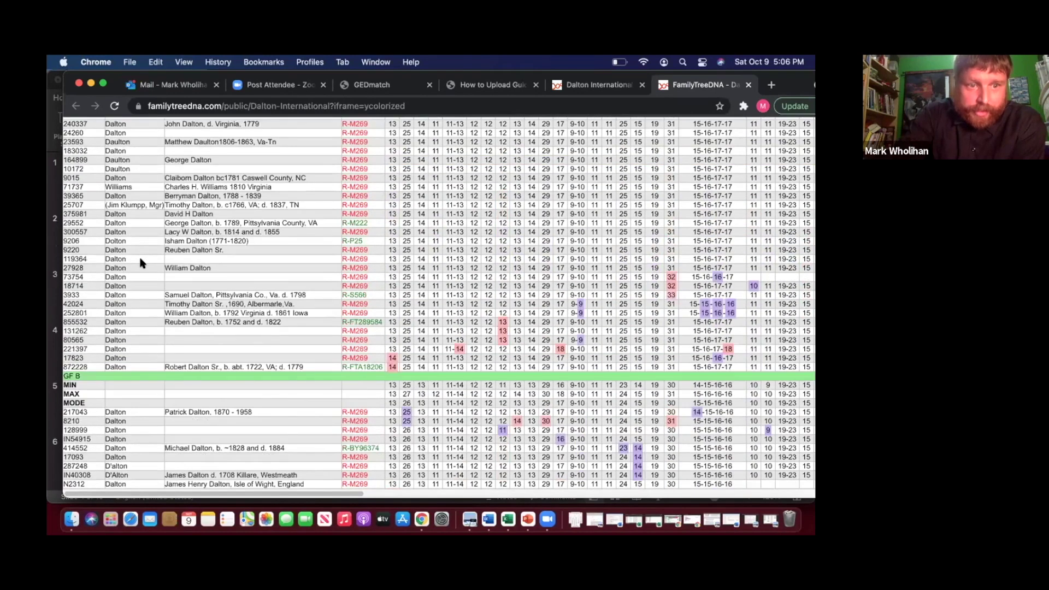
pyautogui.scroll(-3, 141, 263)
pyautogui.scroll(-1, 141, 263)
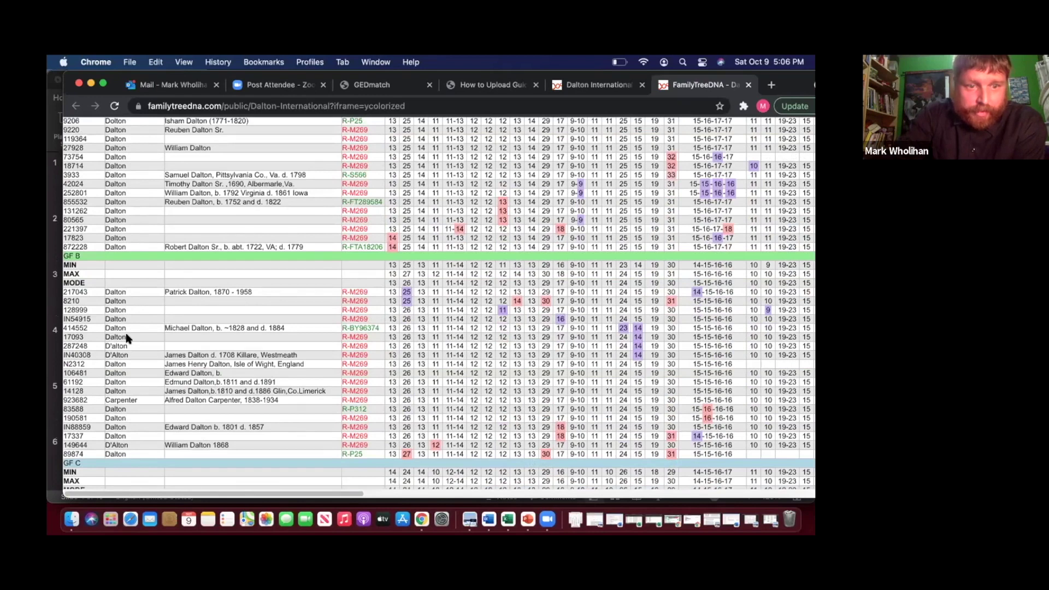
pyautogui.scroll(-5, 125, 332)
pyautogui.scroll(-1, 126, 332)
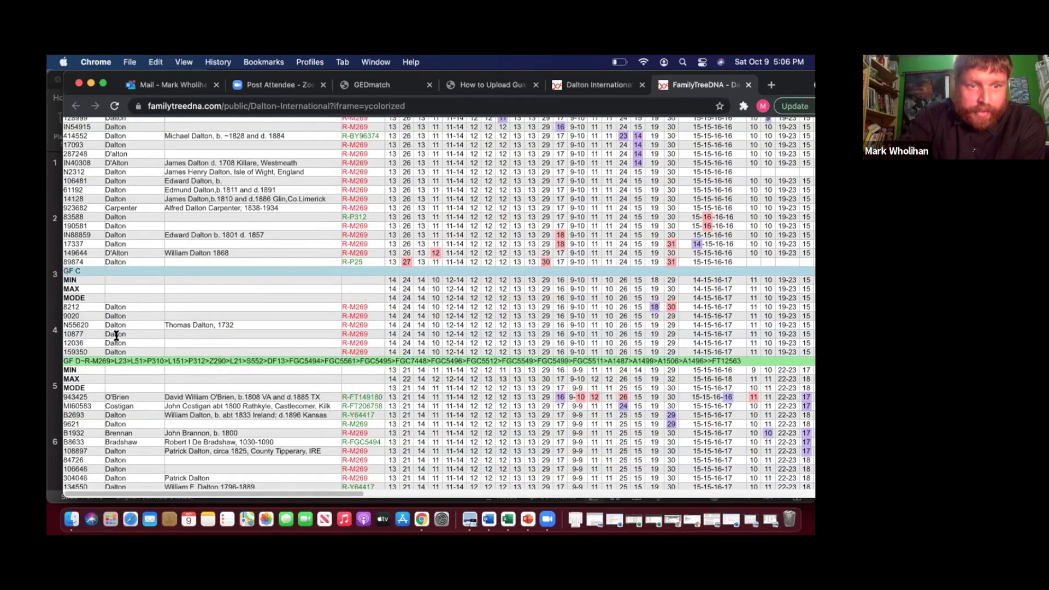
pyautogui.scroll(-1, 116, 336)
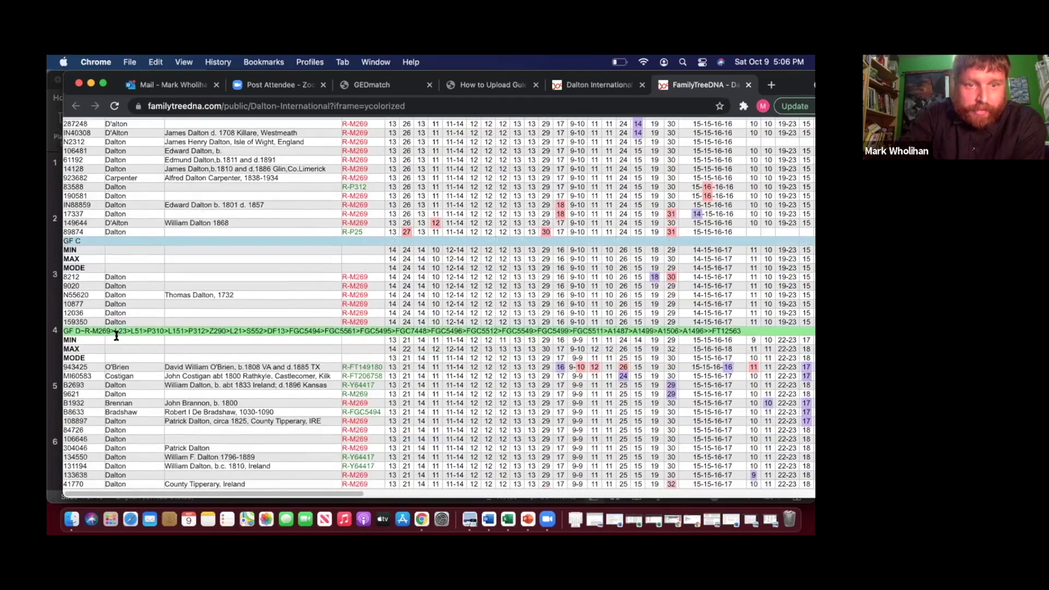
pyautogui.scroll(-6, 117, 336)
pyautogui.scroll(-1, 111, 262)
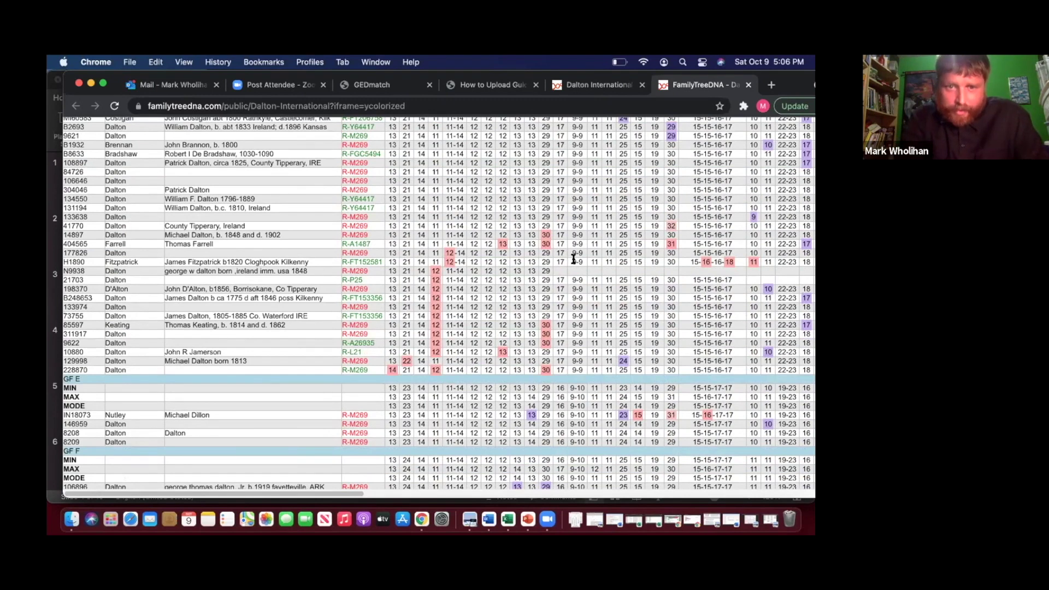
pyautogui.scroll(10, 573, 259)
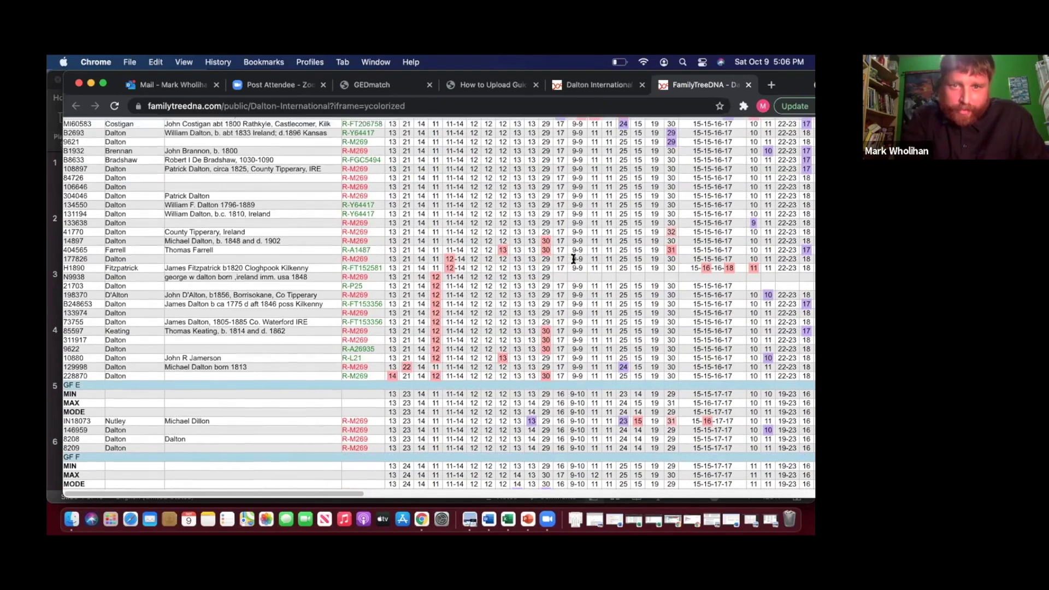
pyautogui.scroll(10, 573, 258)
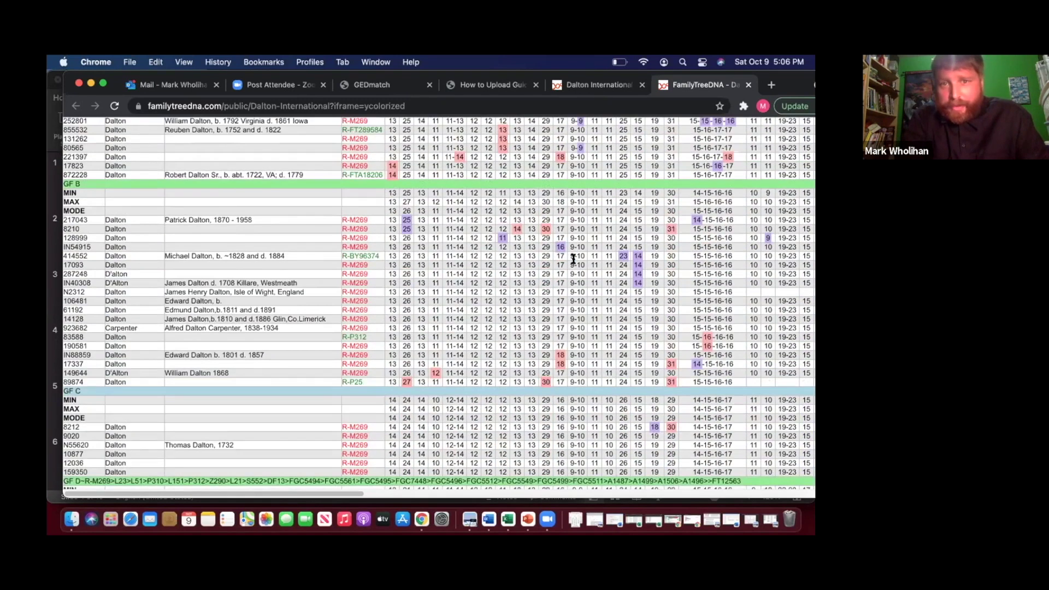
pyautogui.scroll(15, 573, 259)
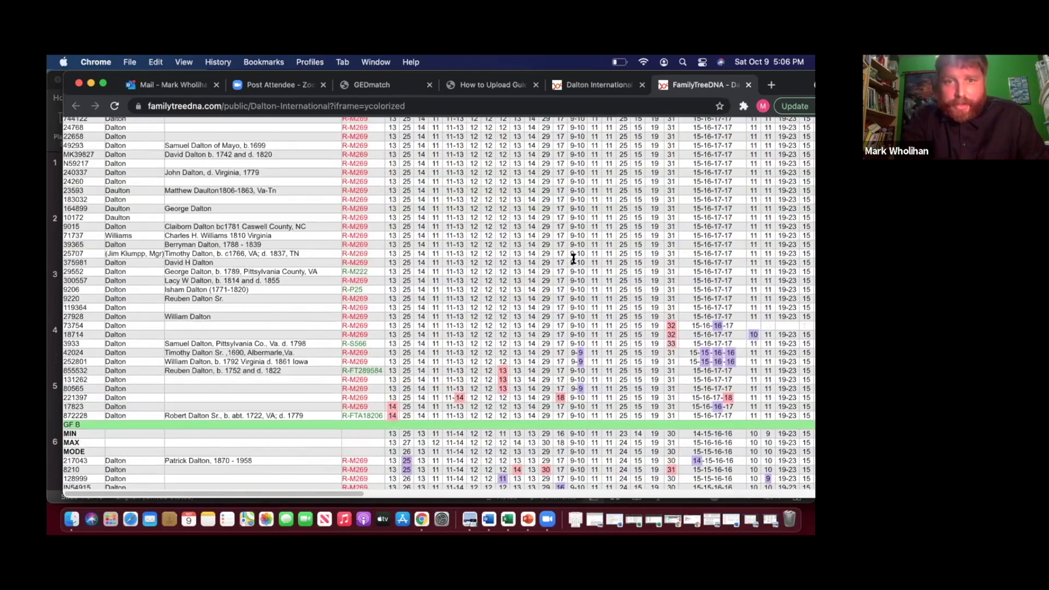
pyautogui.scroll(2, 575, 261)
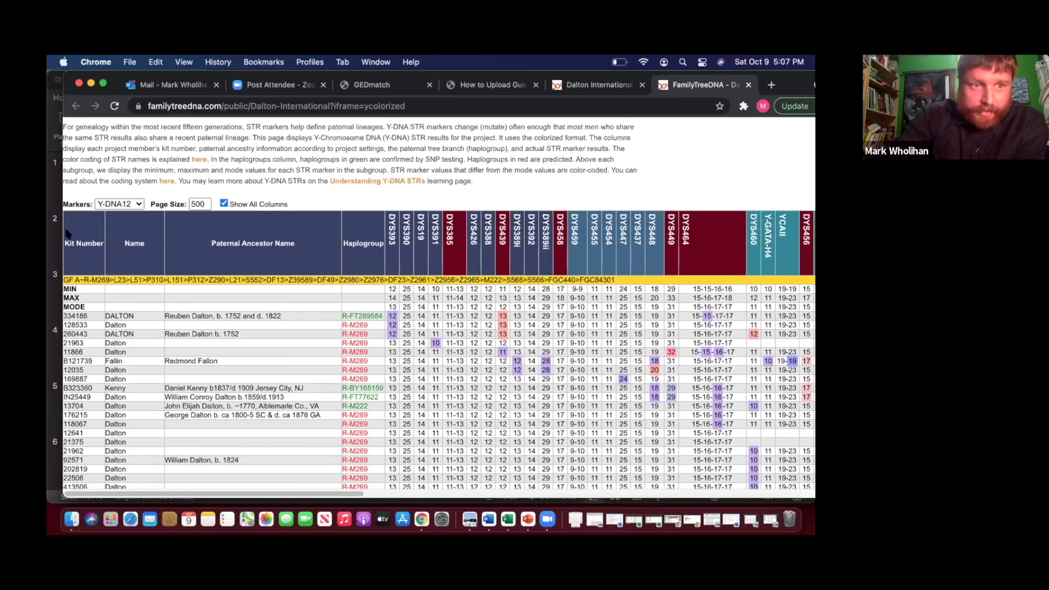
pyautogui.press('super+Tab')
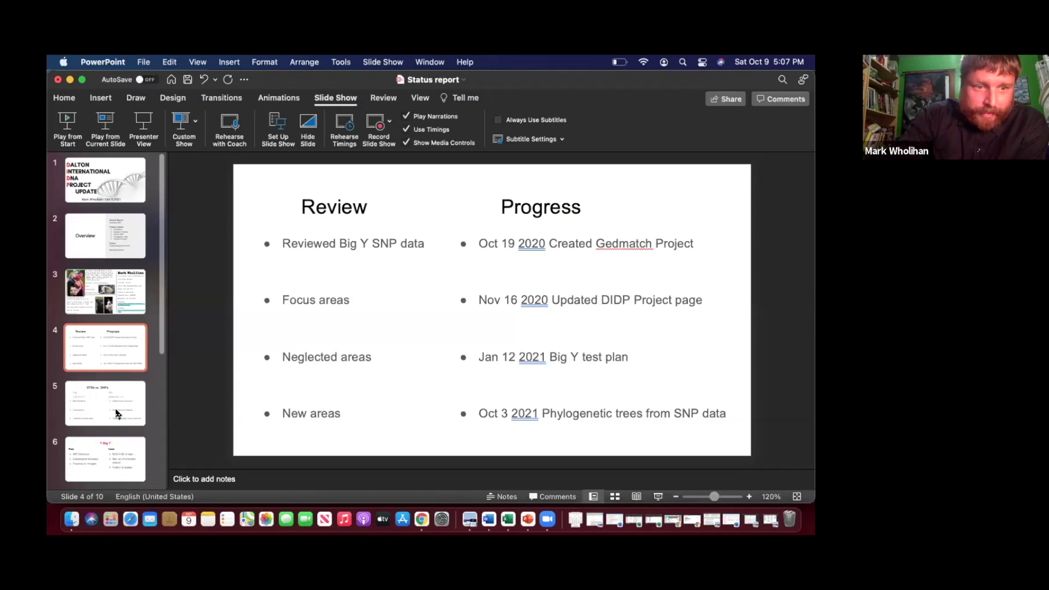
# Step: Show slide 7, Phylogenetic Trees, then step back to slide 5, STRs vs. SNPs
pyautogui.moveTo(161, 323); pyautogui.dragTo(164, 387)
pyautogui.click(137, 396)
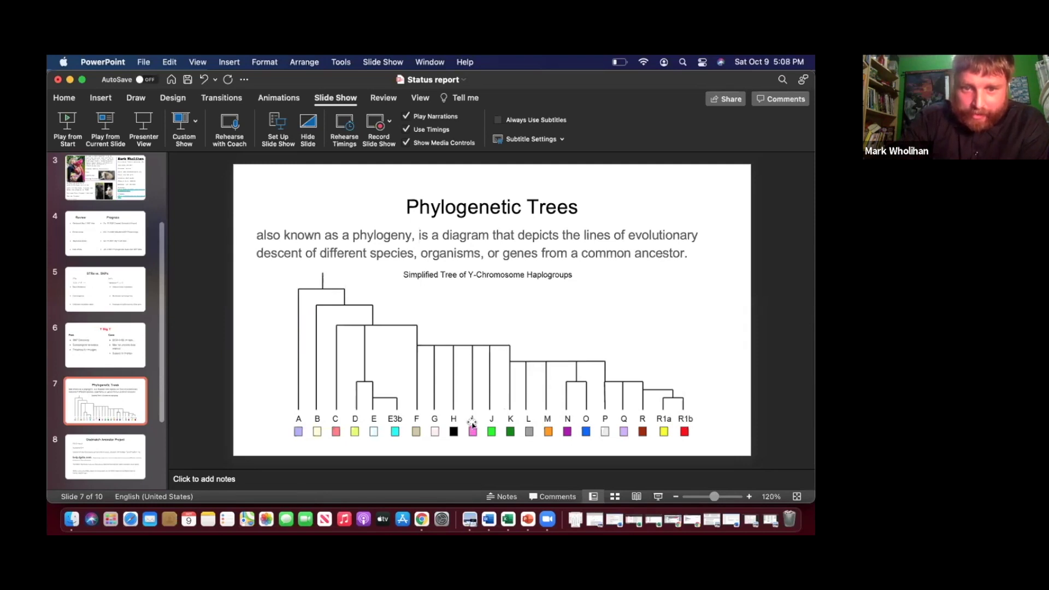
pyautogui.press('pageup')
pyautogui.press('pageup')
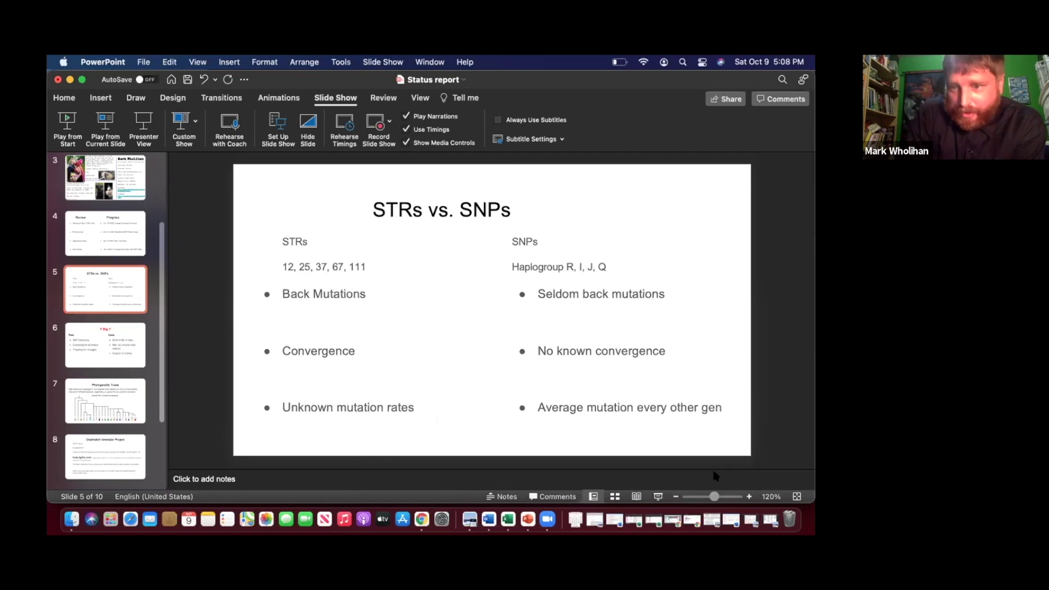
# Step: Bring the FamilyTreeDNA colorized Y-DNA STR chart back in front of PowerPoint
pyautogui.press('super+Tab')
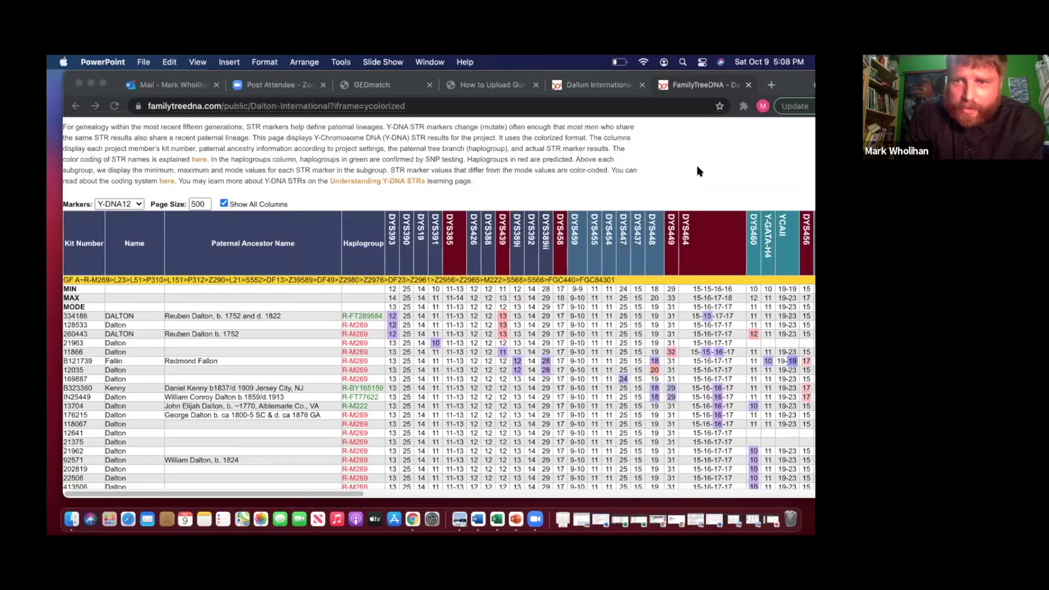
pyautogui.click(698, 171)
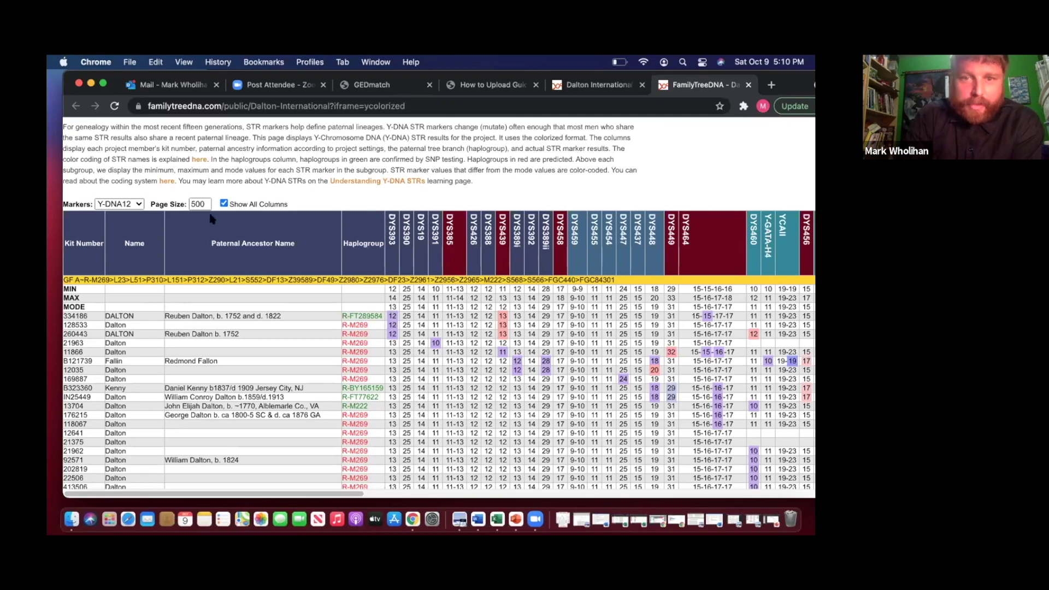
# Step: Minimize the STR chart browser to show the STRs vs. SNPs slide, then restore it
pyautogui.hscroll(5, 314, 480)
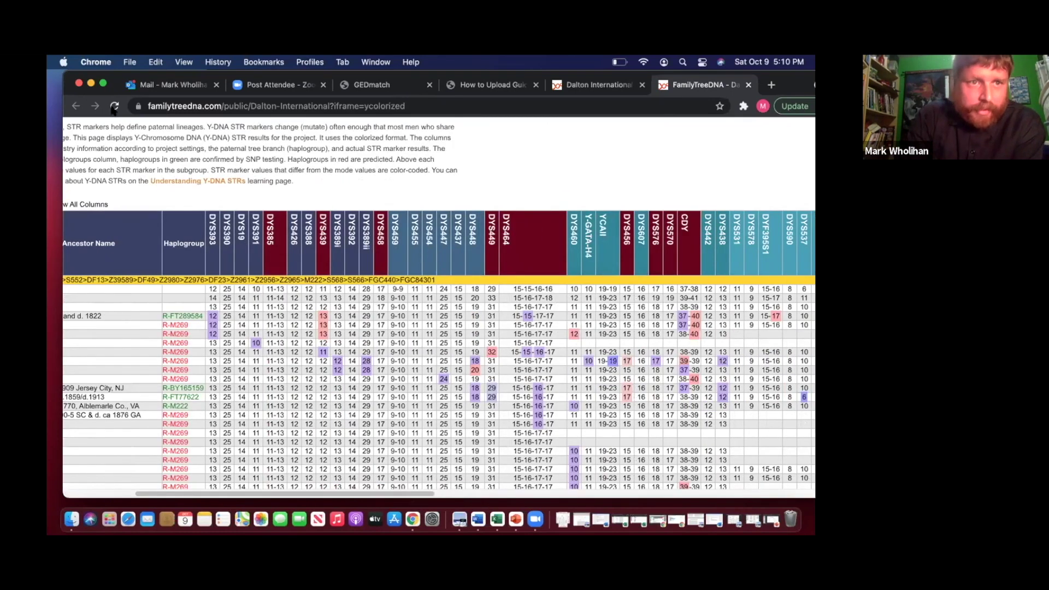
pyautogui.click(91, 84)
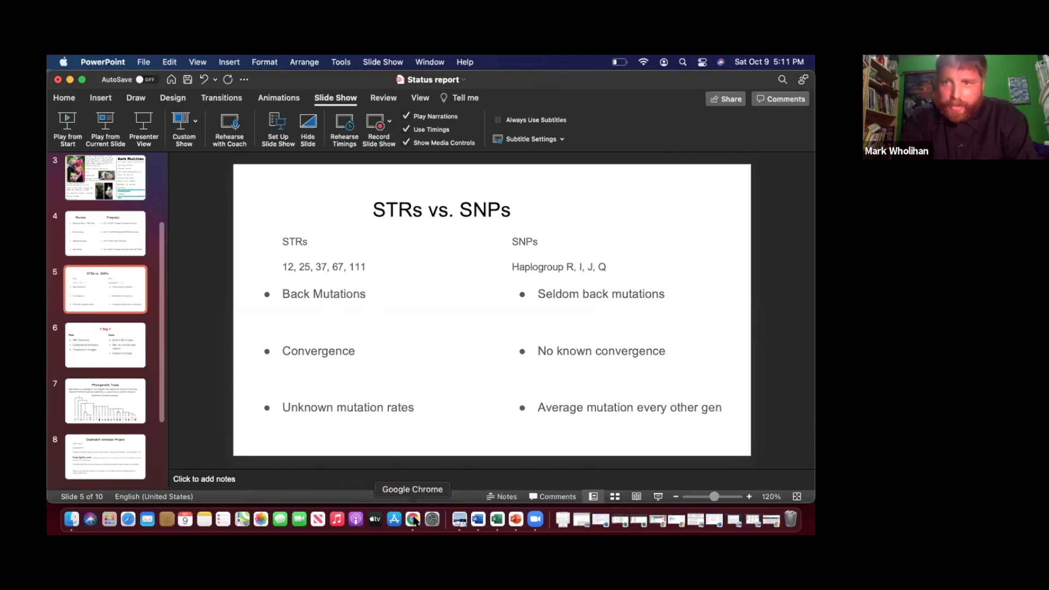
pyautogui.click(414, 521)
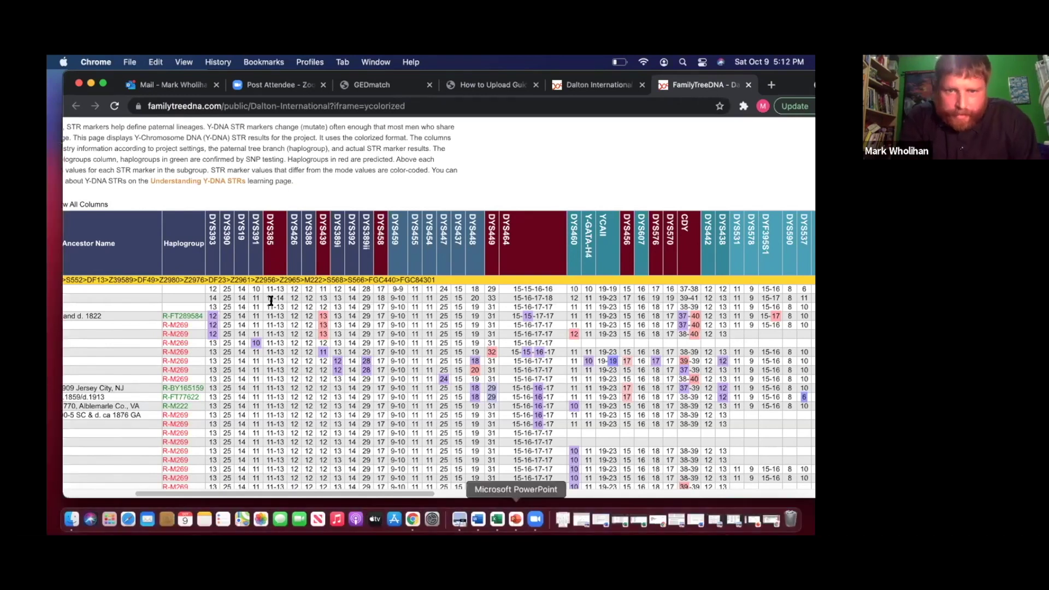
# Step: Restore the Status report presentation so slide 5, STRs vs. SNPs, is showing
pyautogui.click(528, 519)
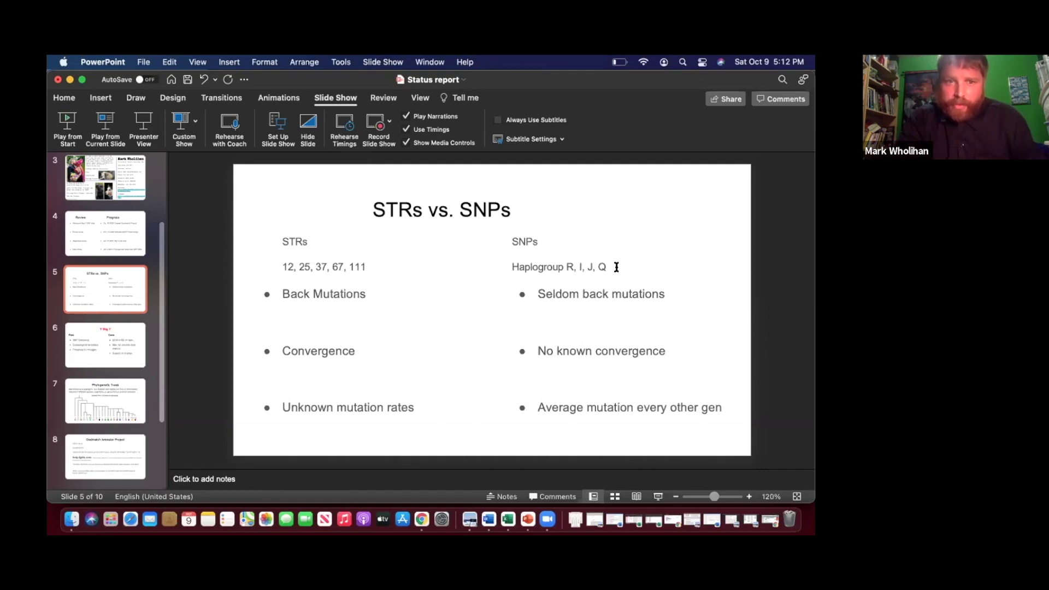
# Step: Return to the STRs vs. SNPs slide, highlight its SNPs and STRs lists, then reach the Y Big Y slide
pyautogui.click(121, 391)
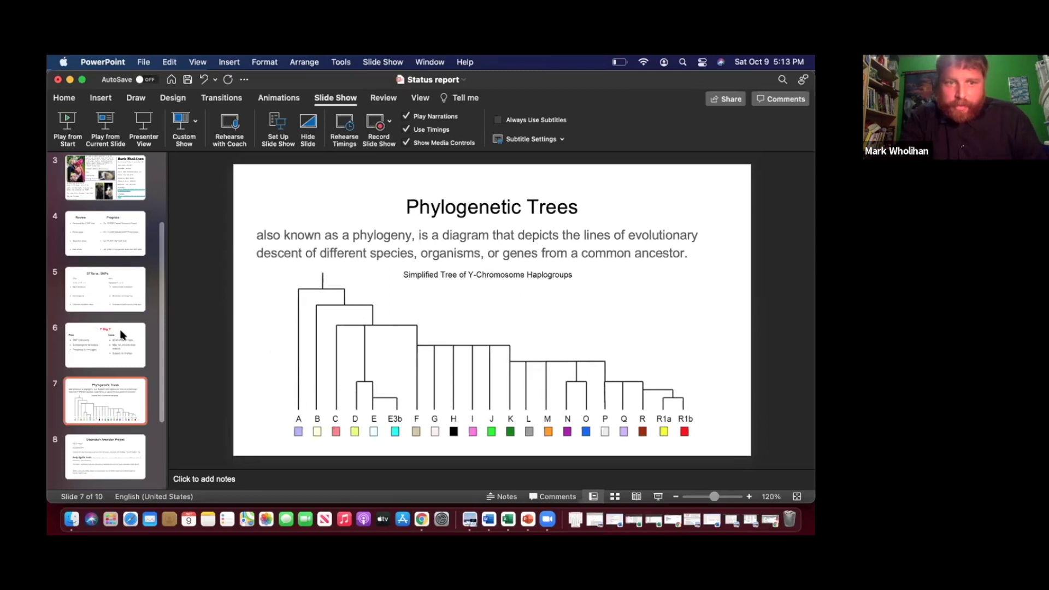
pyautogui.click(115, 297)
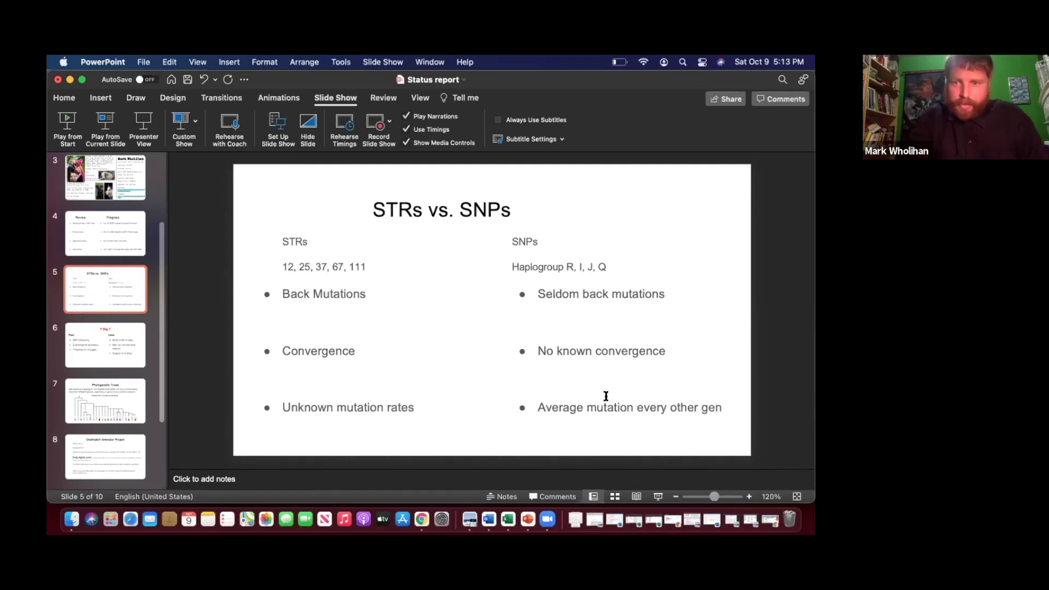
pyautogui.click(646, 416)
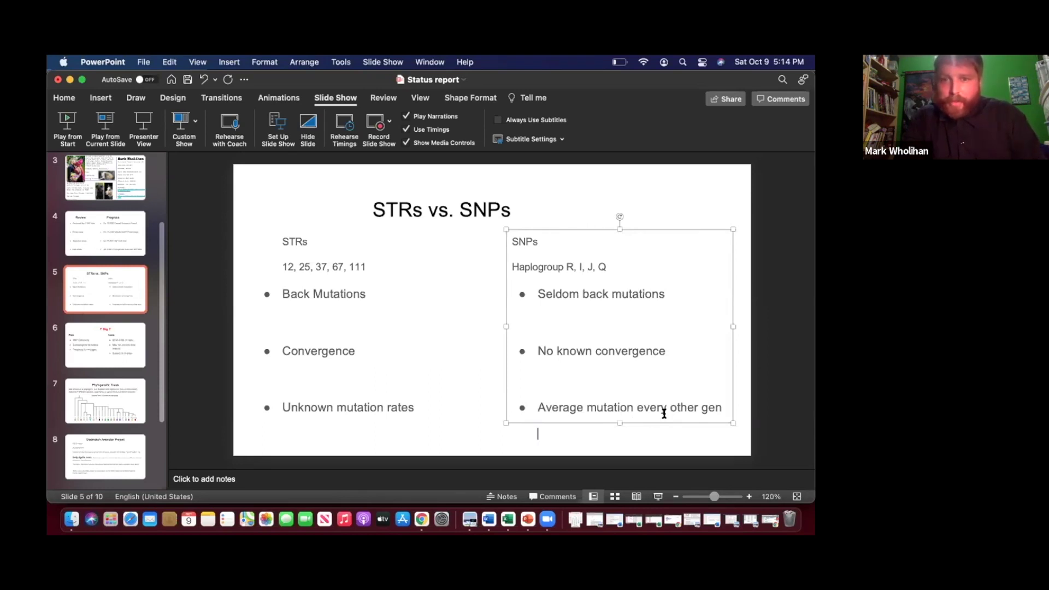
pyautogui.click(295, 309)
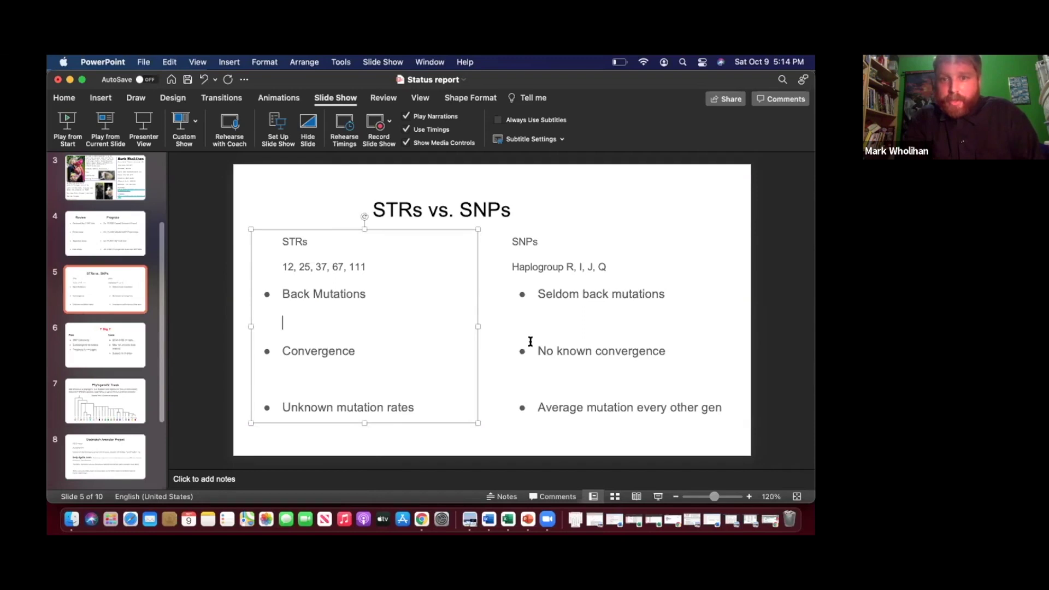
pyautogui.click(580, 337)
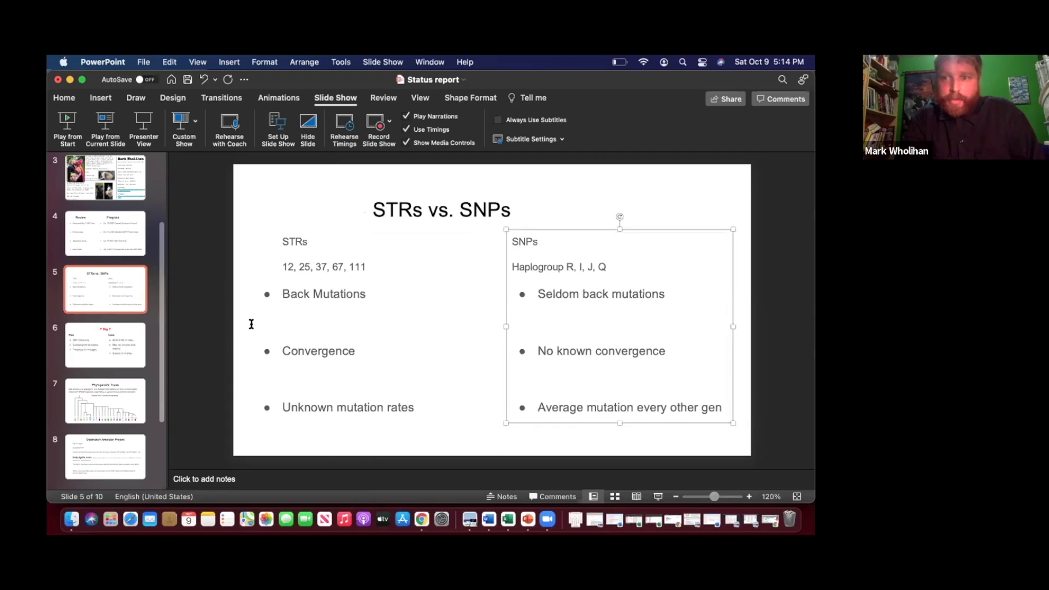
pyautogui.click(106, 341)
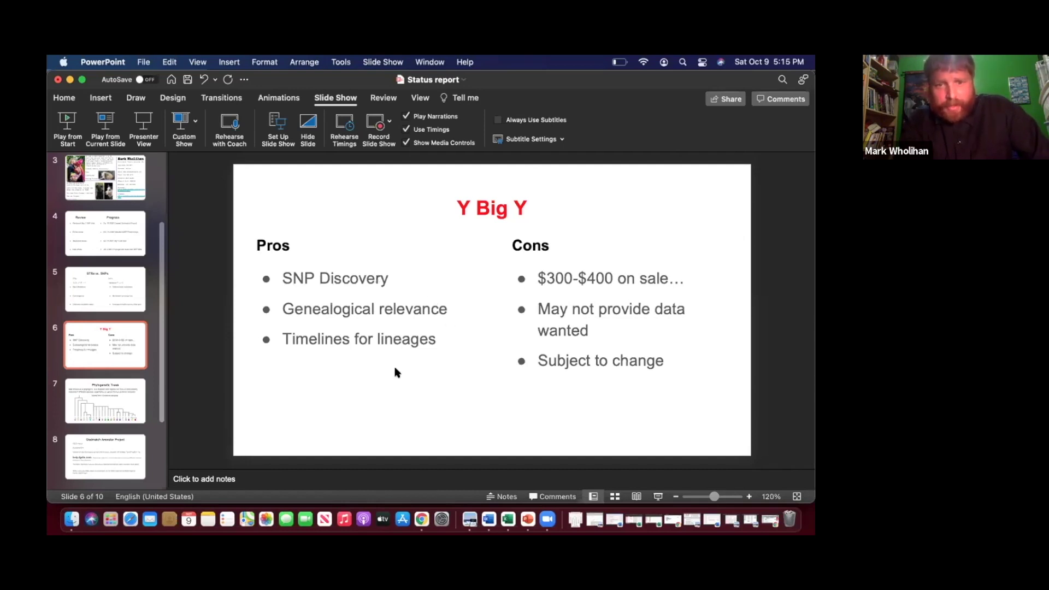
# Step: Advance to the Phylogenetic Trees slide, then bring the FamilyTreeDNA results window to the front
pyautogui.press('pagedown')
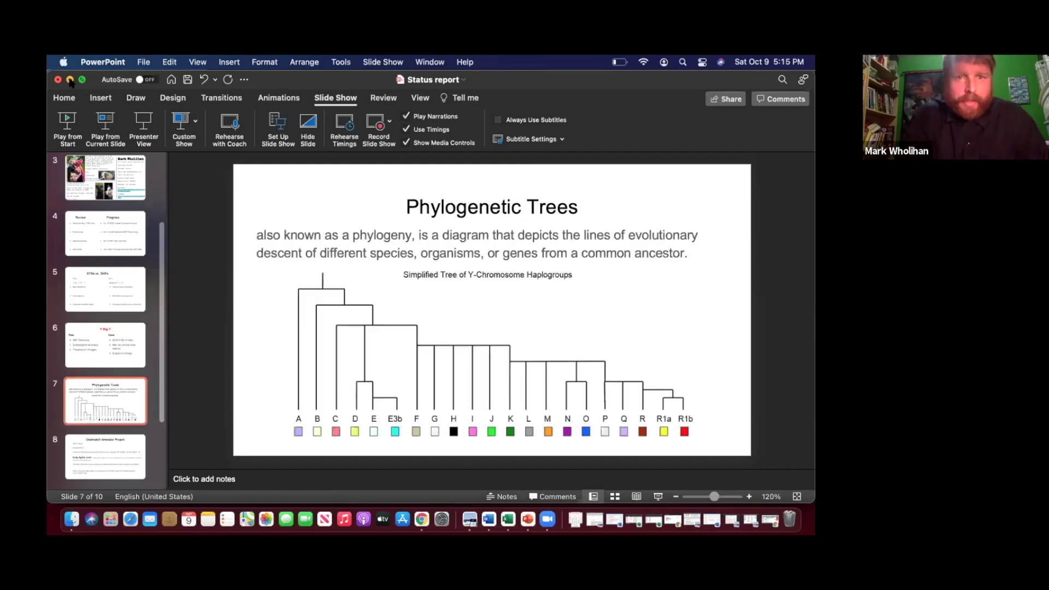
pyautogui.click(70, 79)
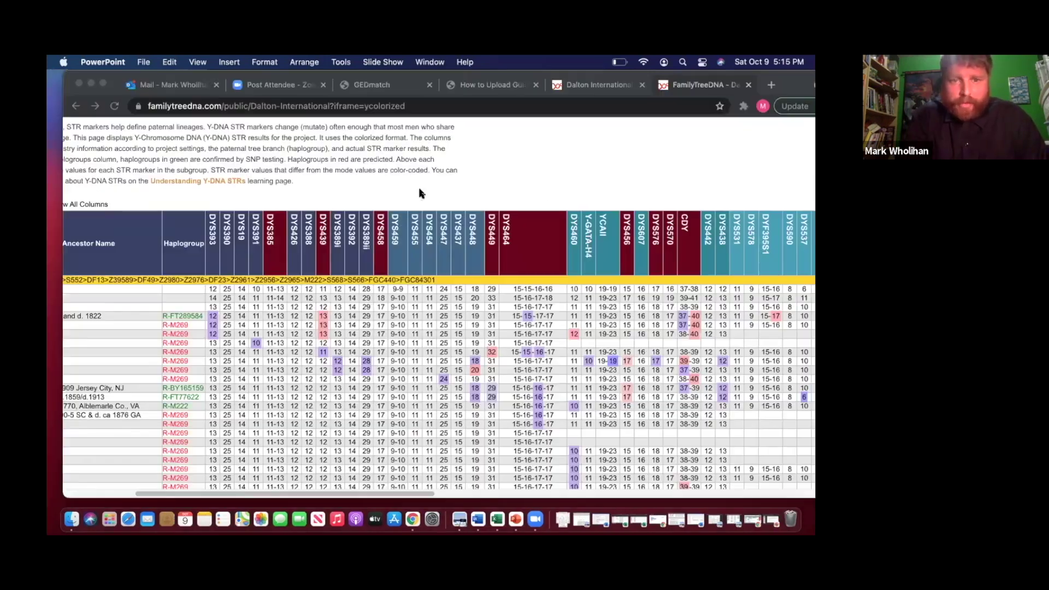
pyautogui.click(421, 193)
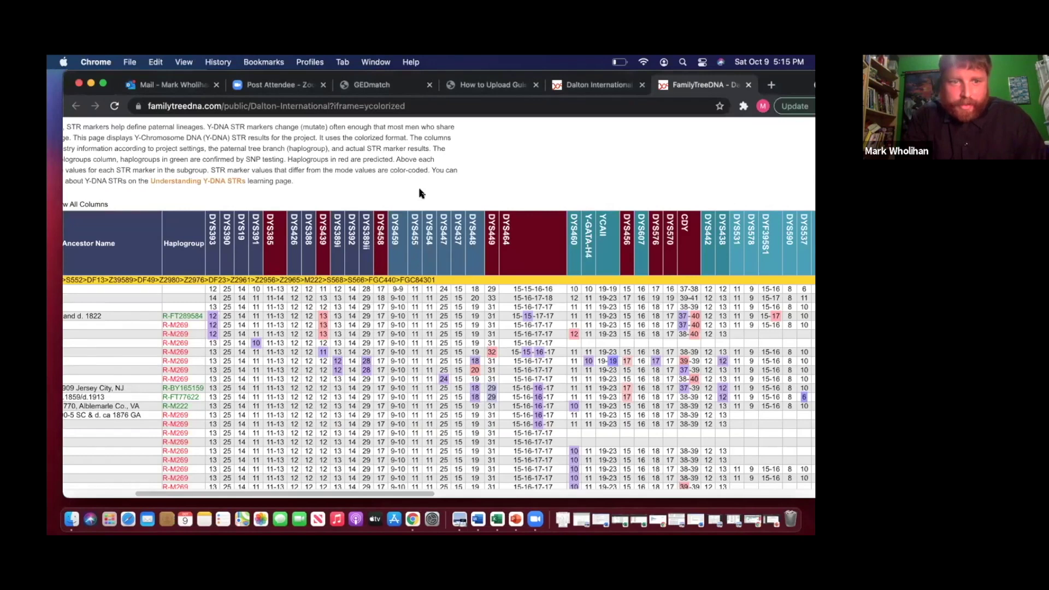
pyautogui.hscroll(-2, 421, 192)
pyautogui.hscroll(-6, 421, 192)
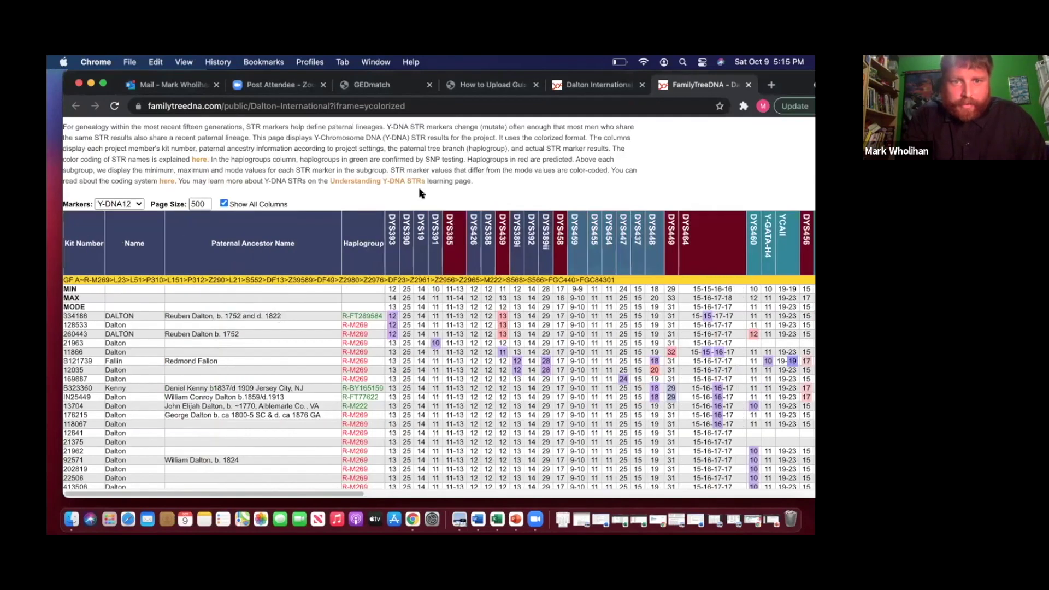
pyautogui.scroll(-2, 421, 192)
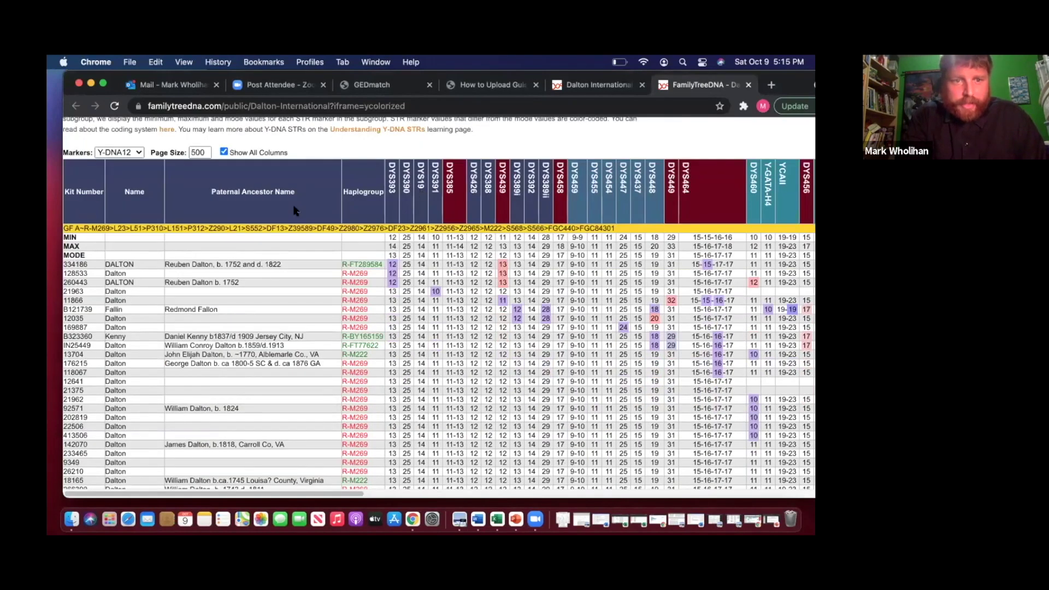
pyautogui.scroll(-5, 176, 179)
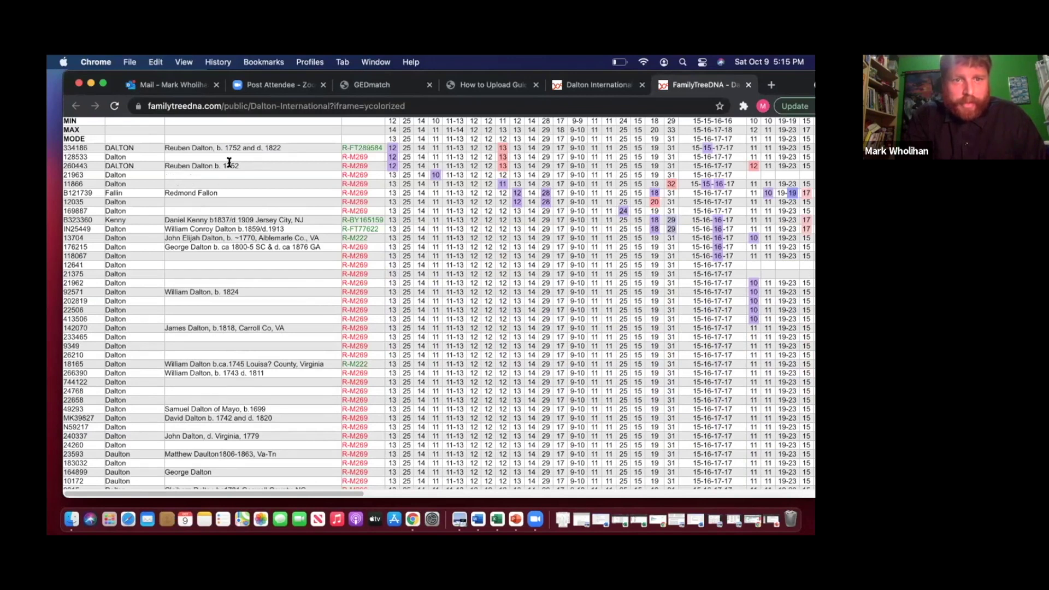
pyautogui.tripleClick(165, 163)
pyautogui.click(177, 182)
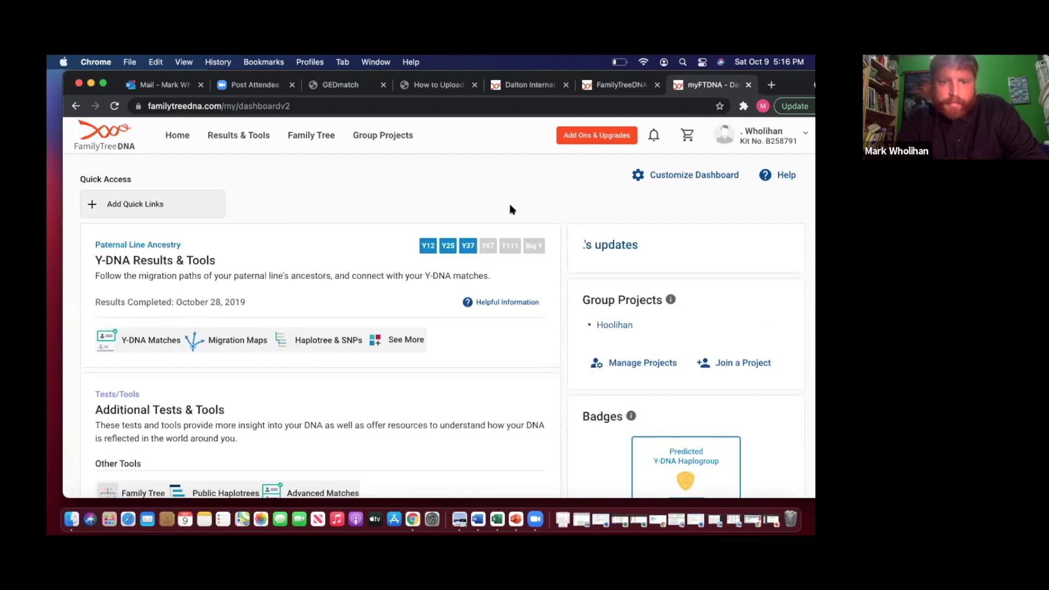
# Step: Open Account Settings from the account name menu at top right
pyautogui.click(770, 142)
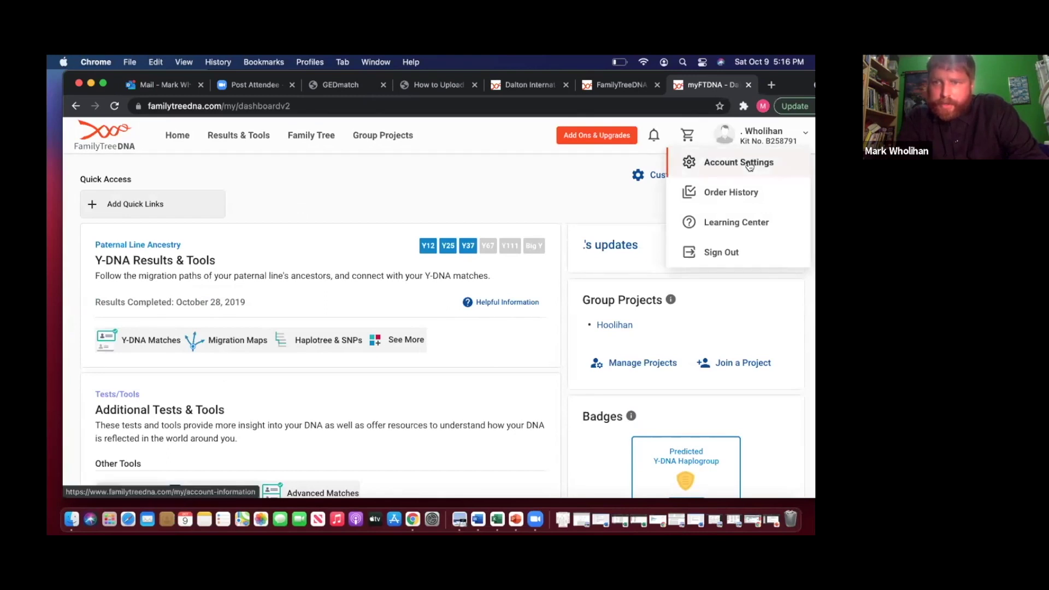
pyautogui.click(749, 167)
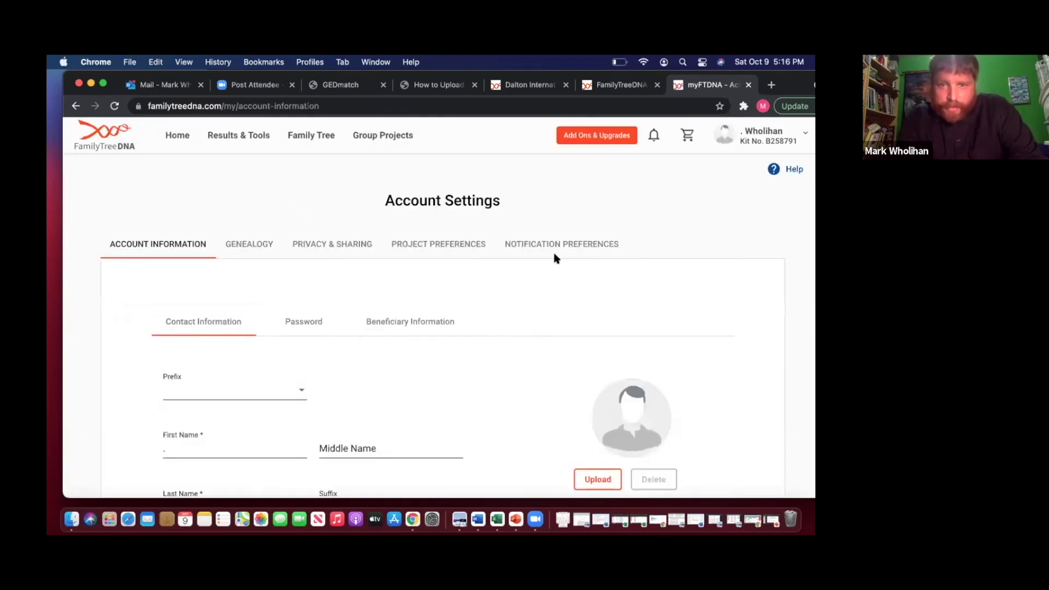
# Step: Show the Genealogy settings and scroll through them
pyautogui.click(251, 245)
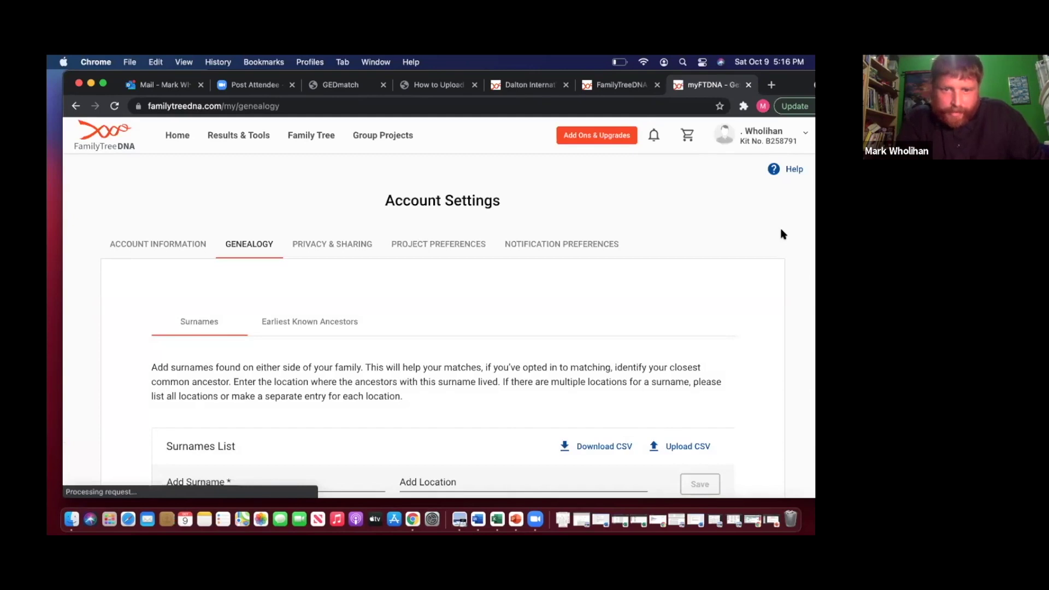
pyautogui.scroll(-1, 781, 234)
pyautogui.scroll(-5, 780, 234)
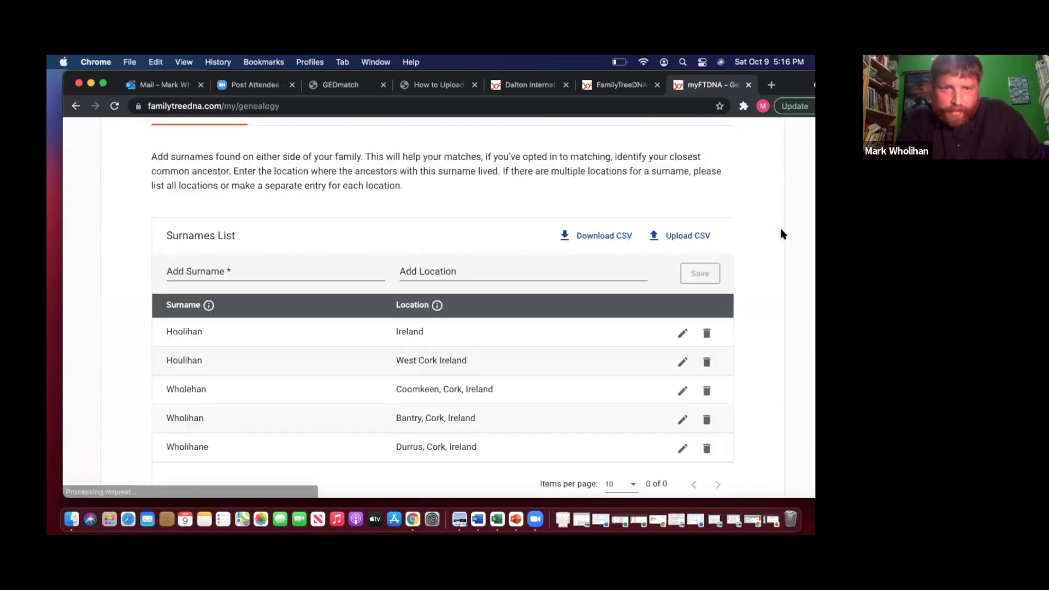
pyautogui.scroll(-2, 781, 233)
pyautogui.scroll(4, 781, 234)
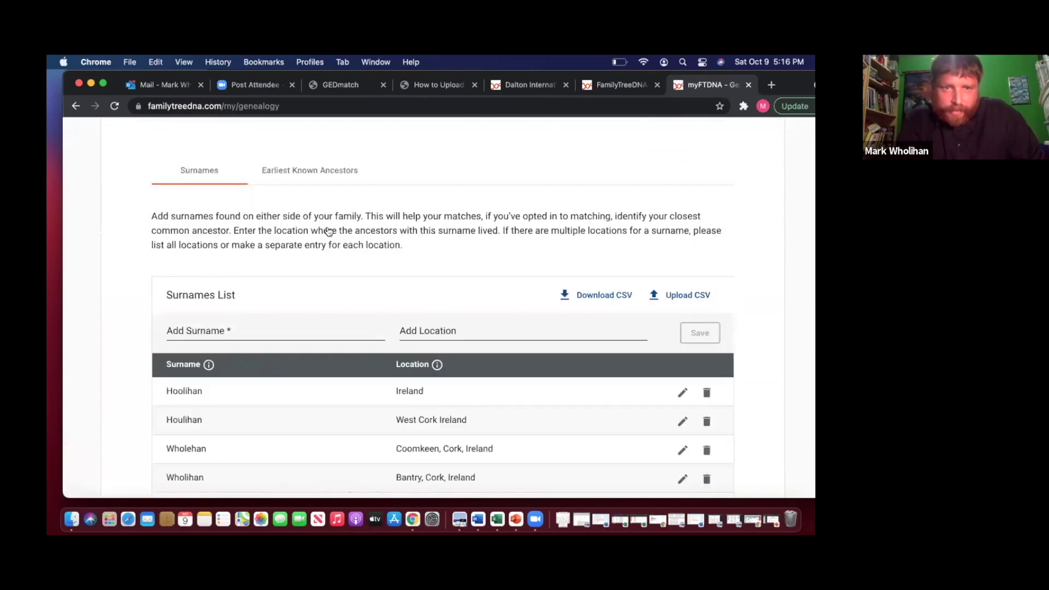
pyautogui.scroll(1, 316, 229)
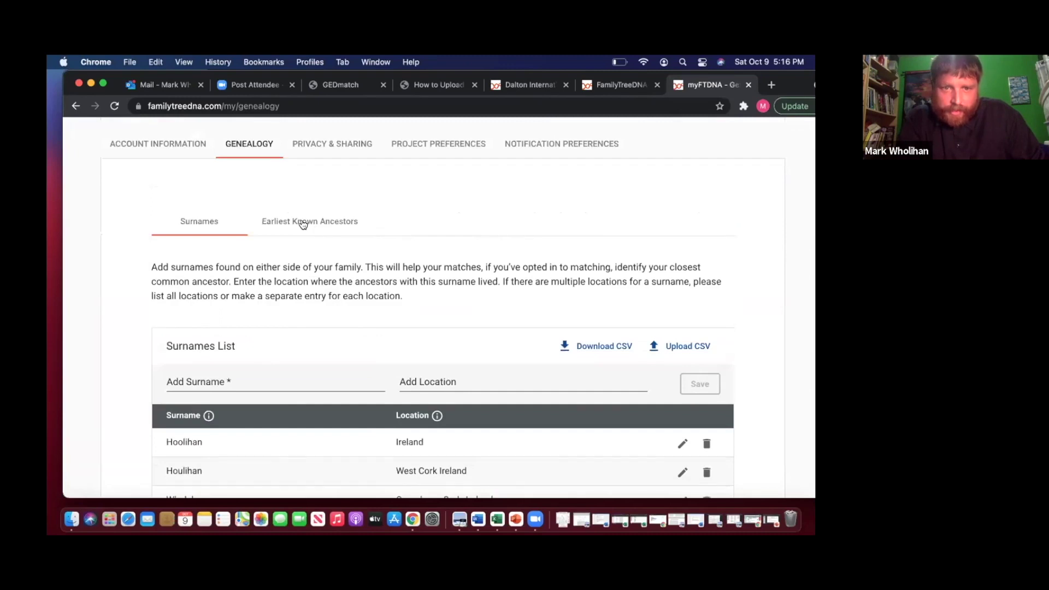
# Step: Open the Earliest Known Ancestors form and select the paternal ancestor name entry to review it
pyautogui.click(304, 225)
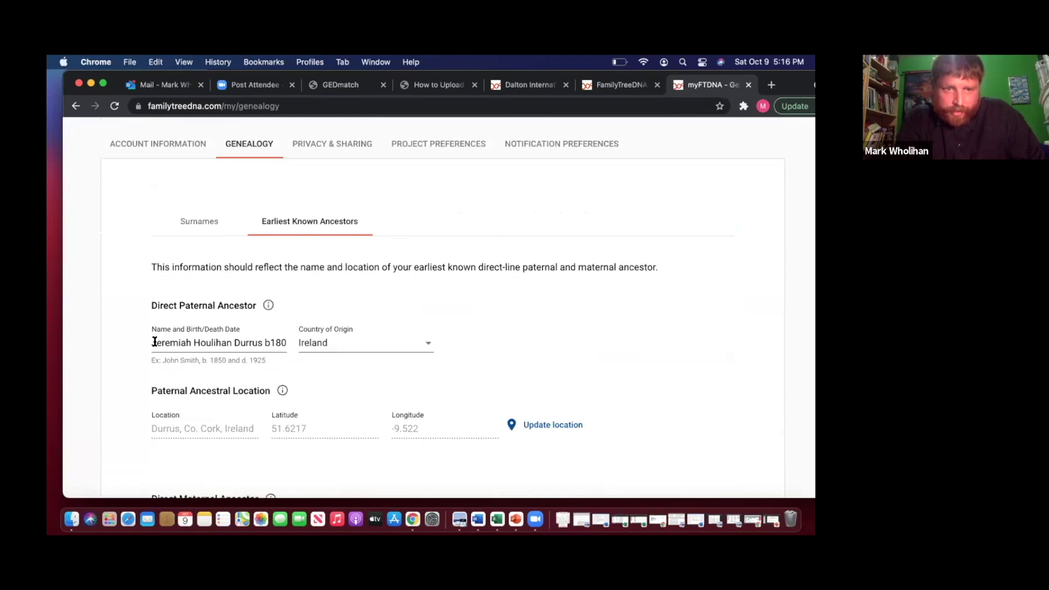
pyautogui.moveTo(155, 342); pyautogui.dragTo(270, 342)
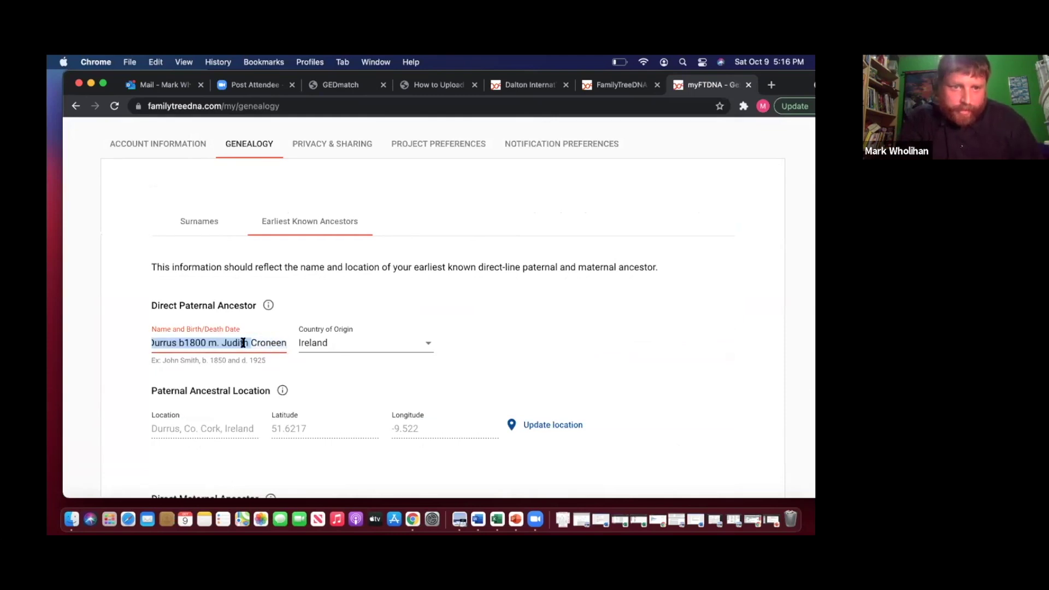
pyautogui.doubleClick(178, 338)
pyautogui.click(211, 339)
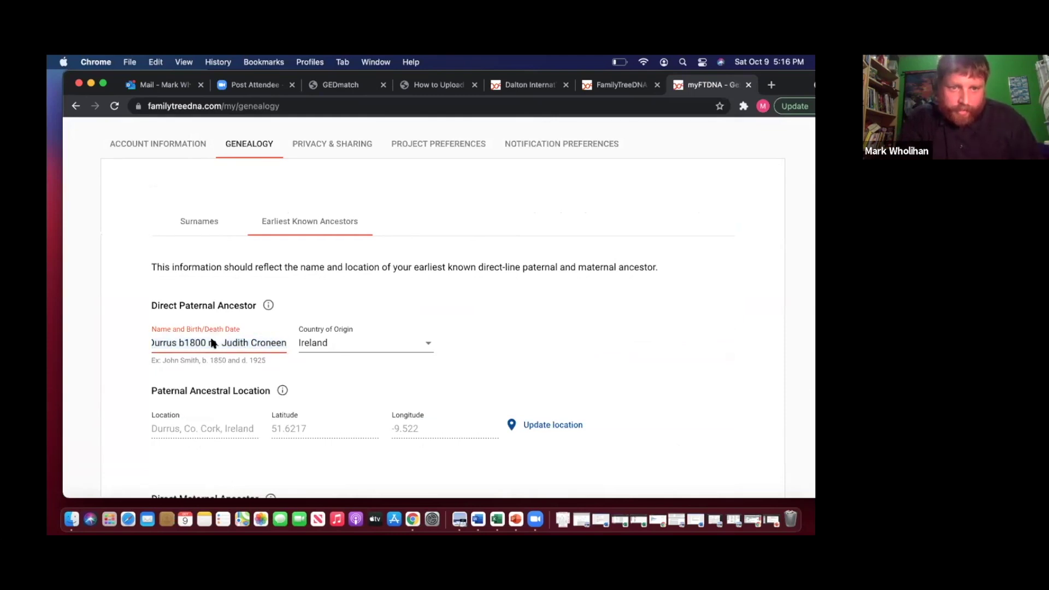
pyautogui.click(154, 331)
pyautogui.moveTo(154, 330); pyautogui.dragTo(763, 286)
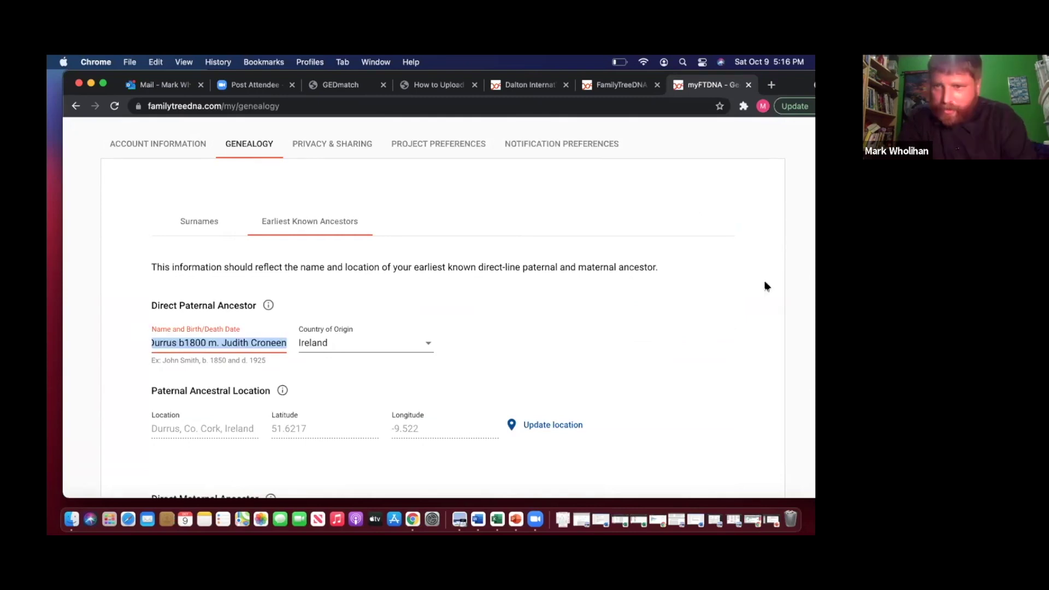
pyautogui.click(683, 334)
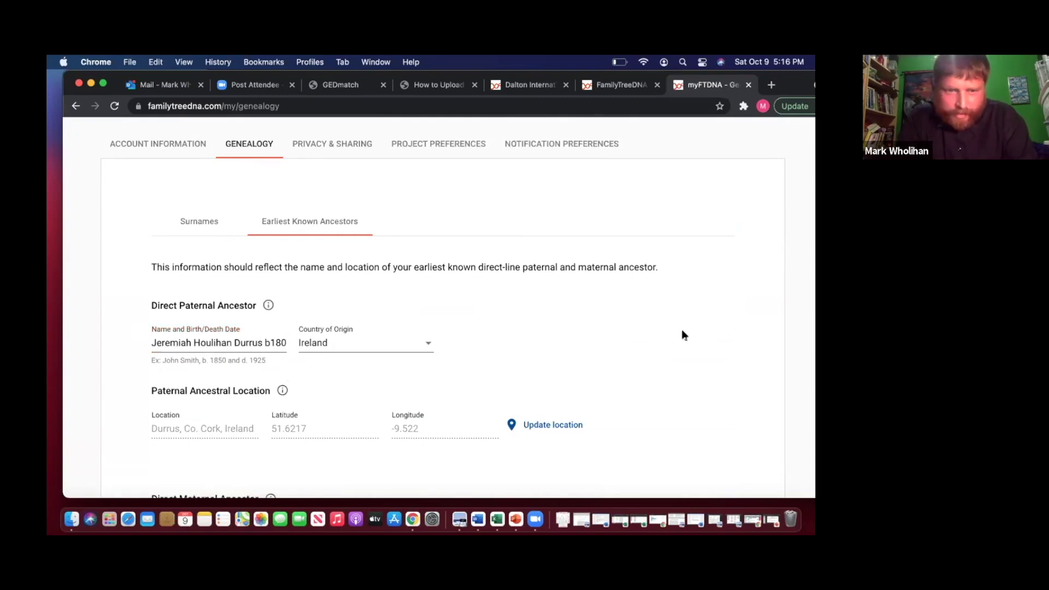
pyautogui.scroll(-2, 646, 335)
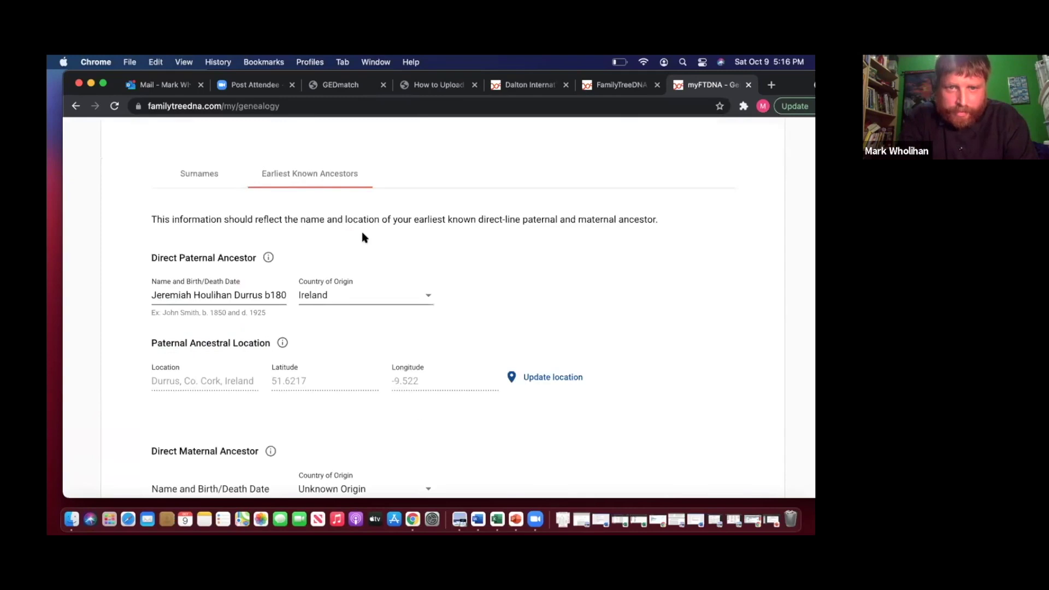
pyautogui.scroll(-3, 362, 232)
# Step: Check the paternal Country of Origin stays Ireland, then switch back to the status report slides
pyautogui.click(325, 224)
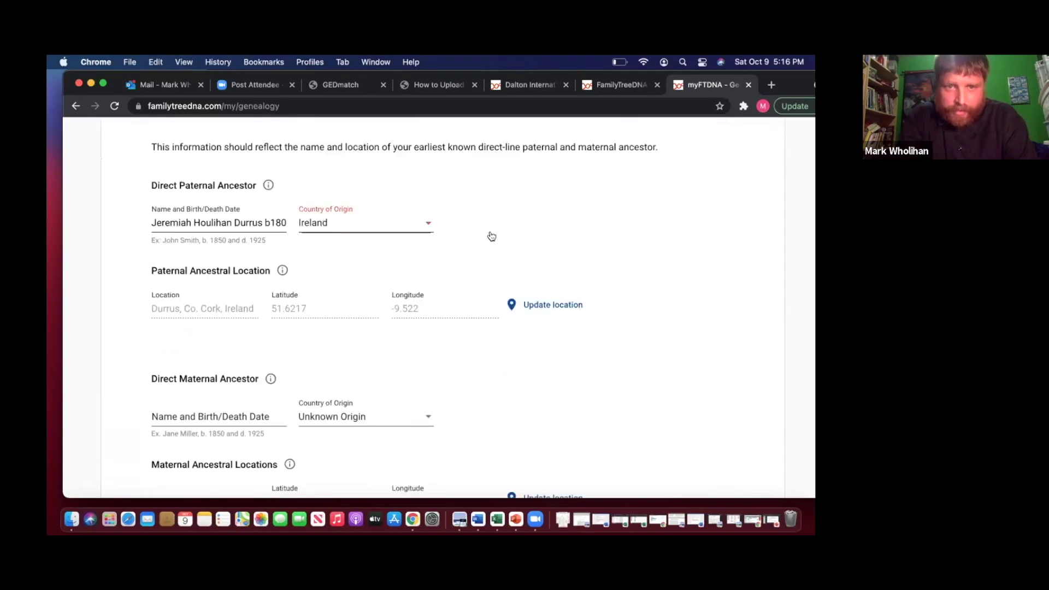
pyautogui.press('space')
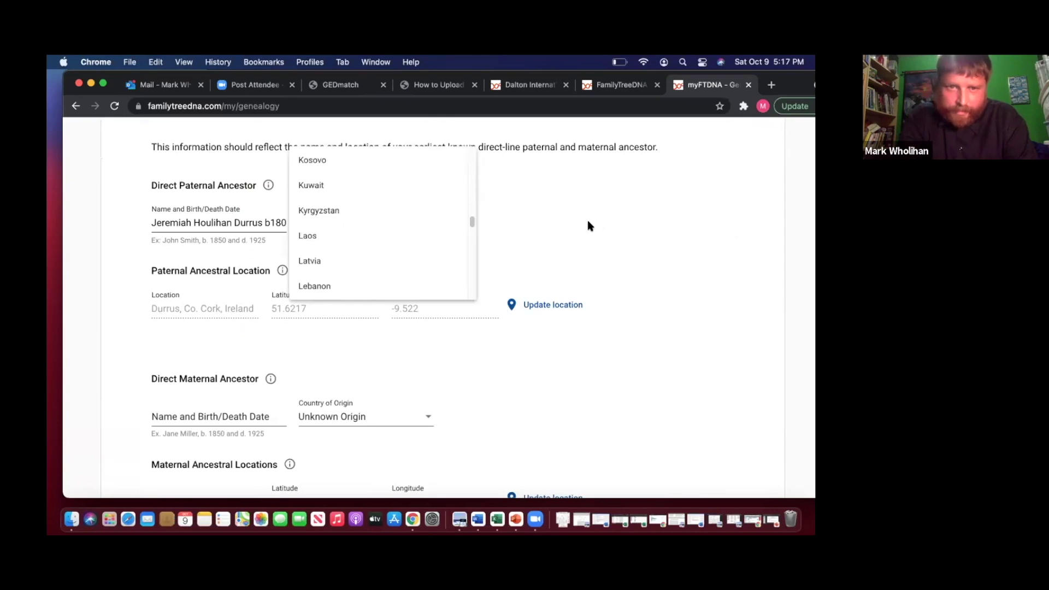
pyautogui.click(588, 225)
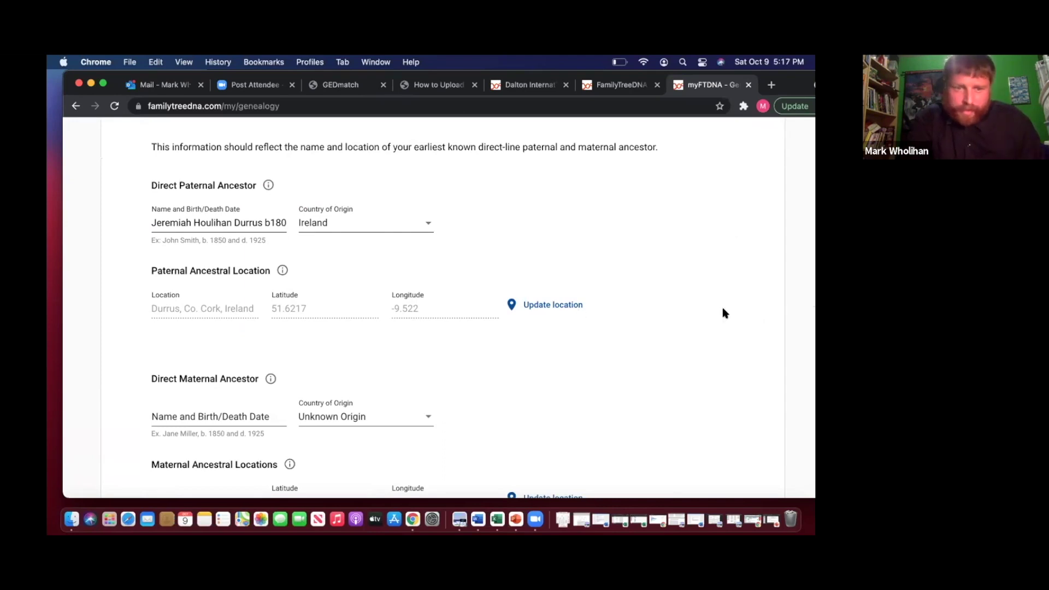
pyautogui.scroll(-2, 714, 316)
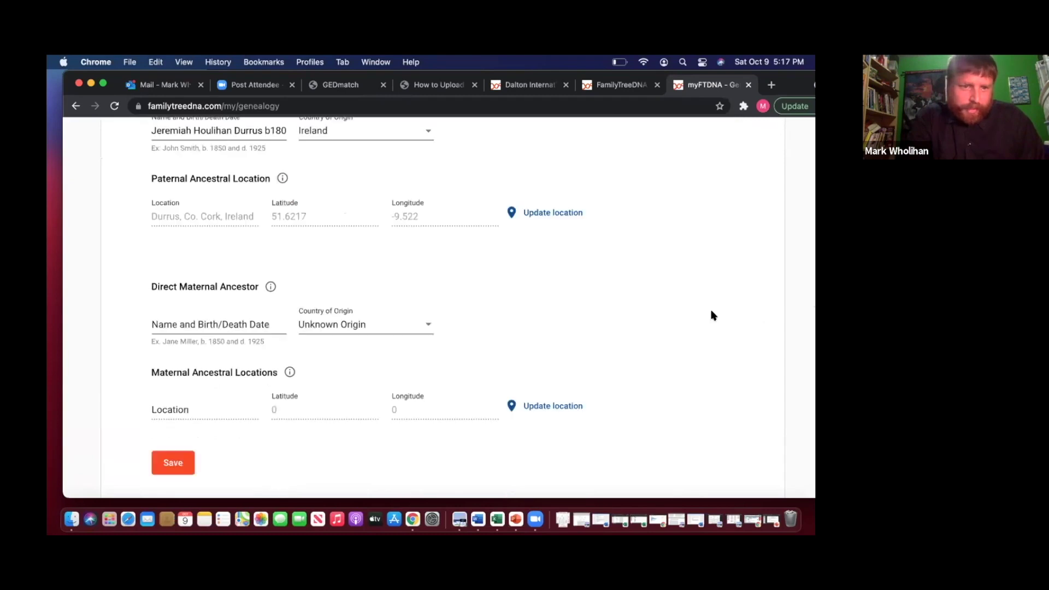
pyautogui.scroll(-1, 273, 342)
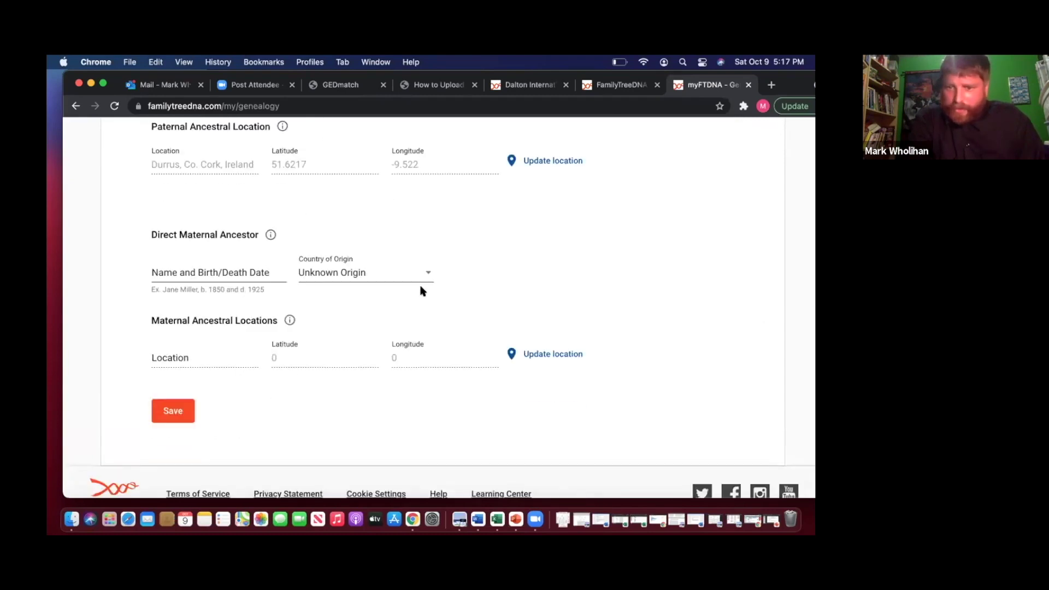
pyautogui.press('super+Tab')
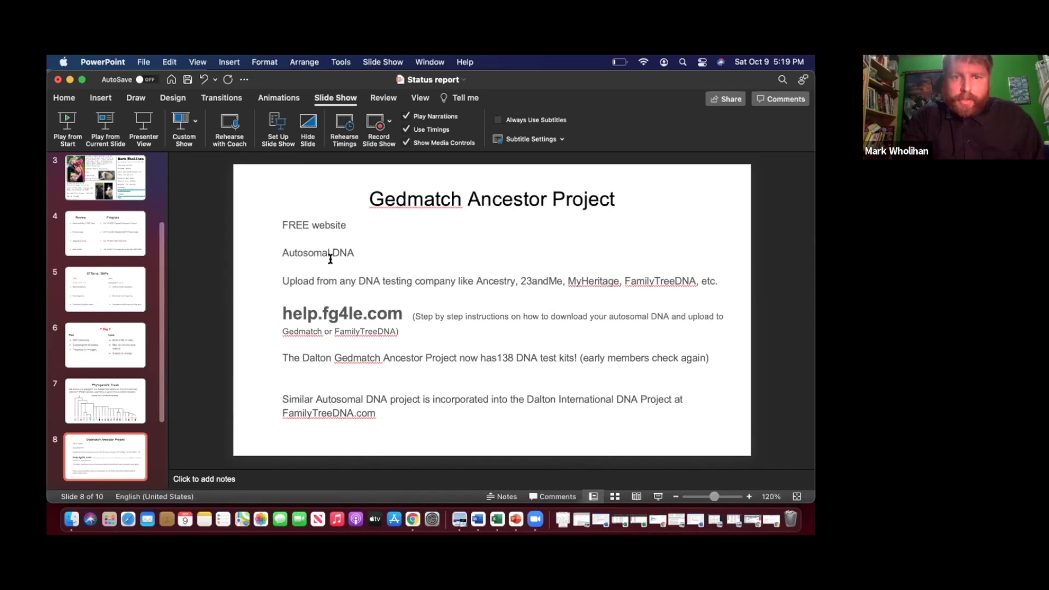
# Step: Append 'FAMILY FINDER' to the Autosomal DNA line on slide 8
pyautogui.tripleClick(358, 259)
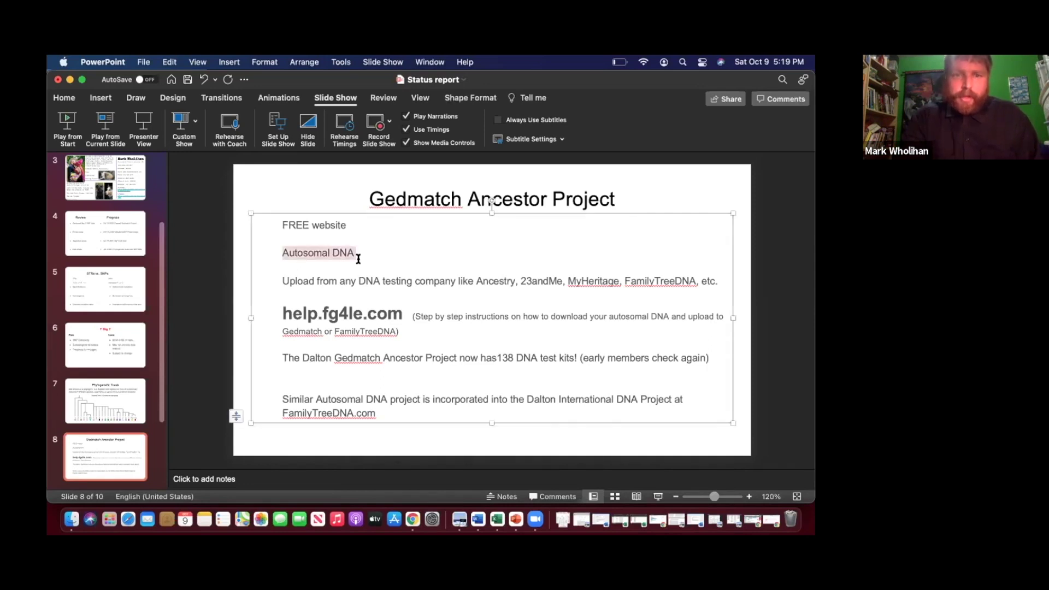
pyautogui.click(359, 258)
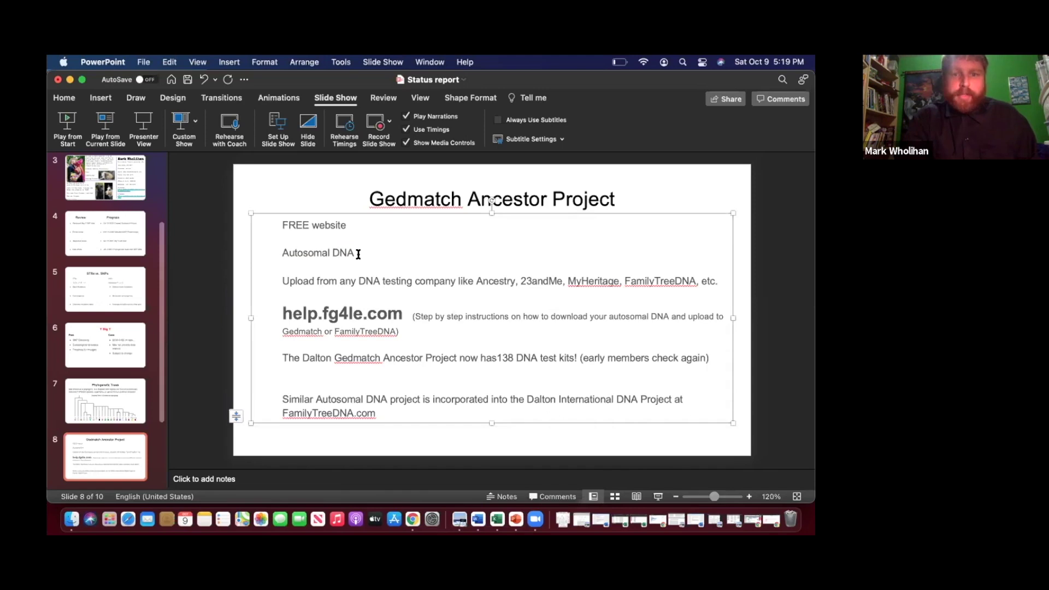
pyautogui.tripleClick(357, 253)
pyautogui.click(358, 254)
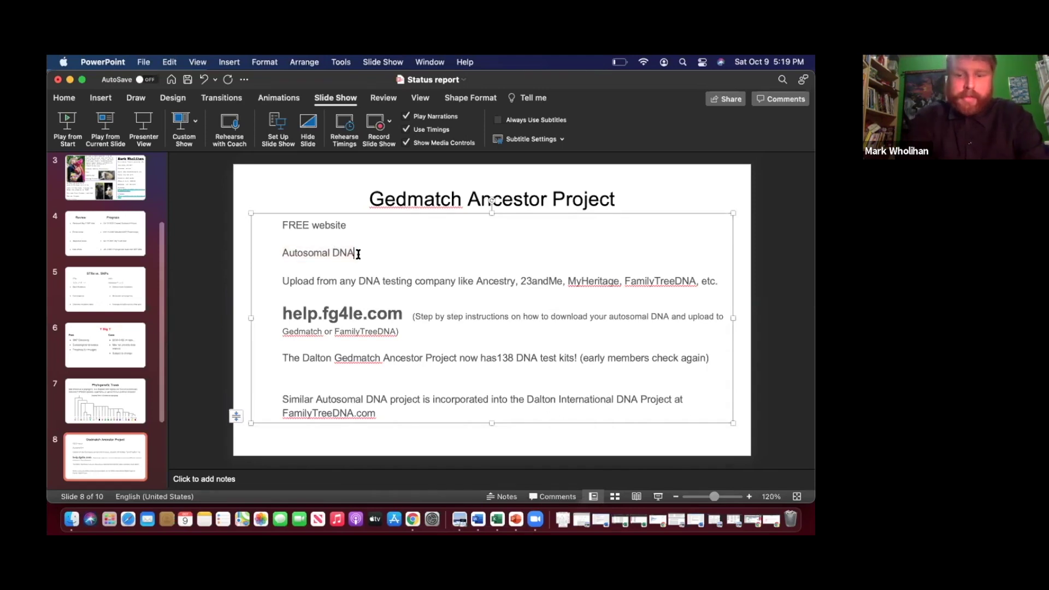
pyautogui.write('FAMILY')
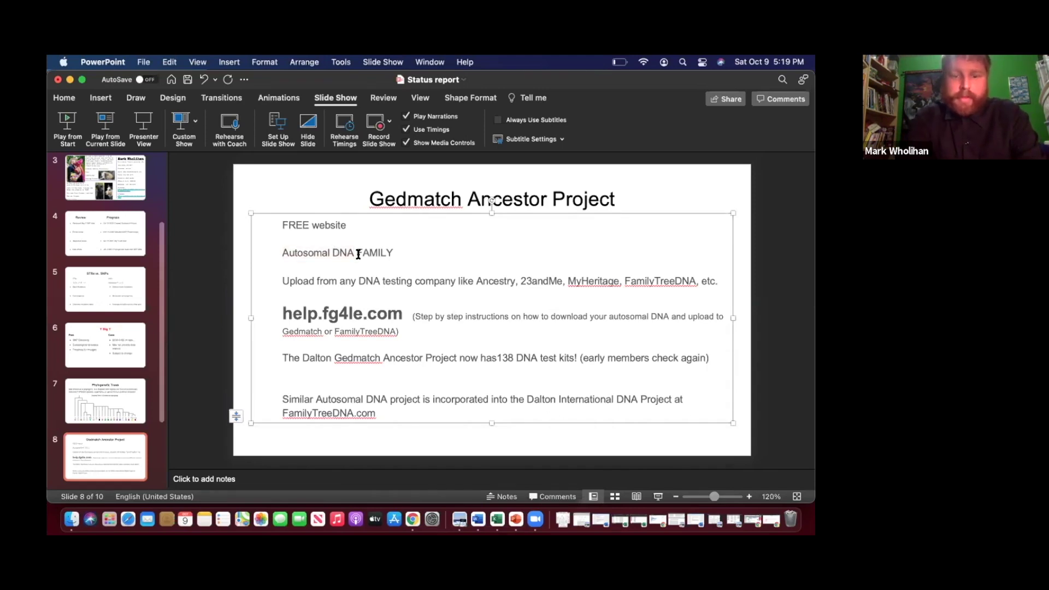
pyautogui.write(' FINDER')
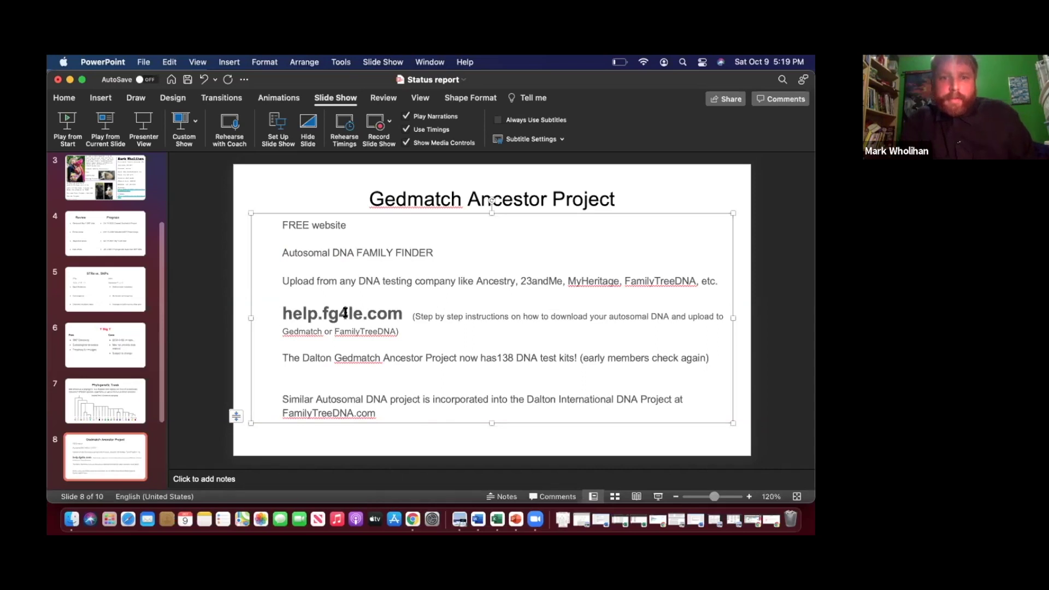
pyautogui.click(348, 312)
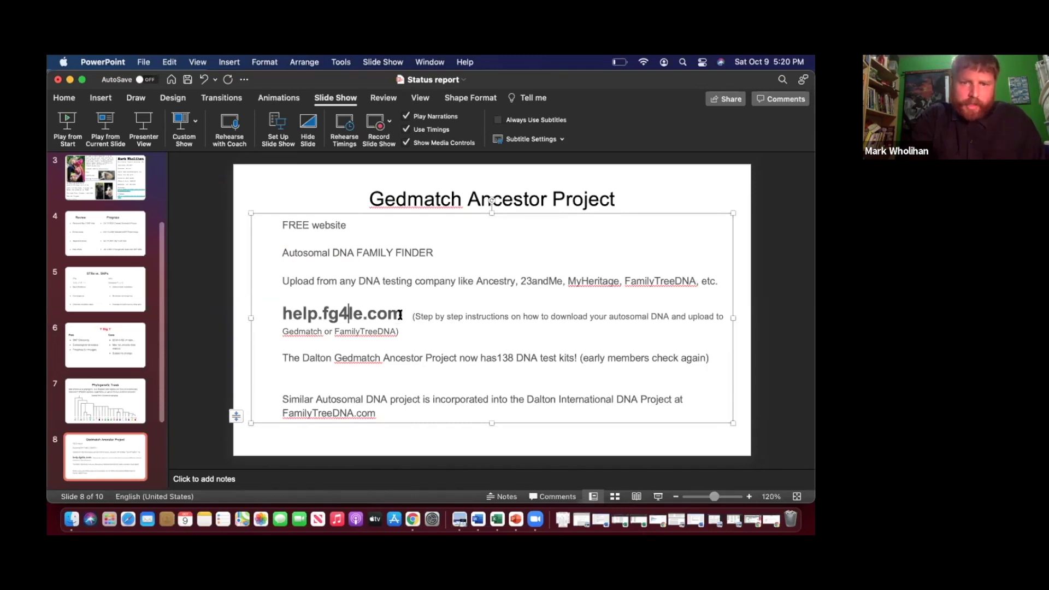
# Step: Highlight the help.fg4le.com address, then the list of supported testing companies
pyautogui.doubleClick(283, 313)
pyautogui.press('super+c')
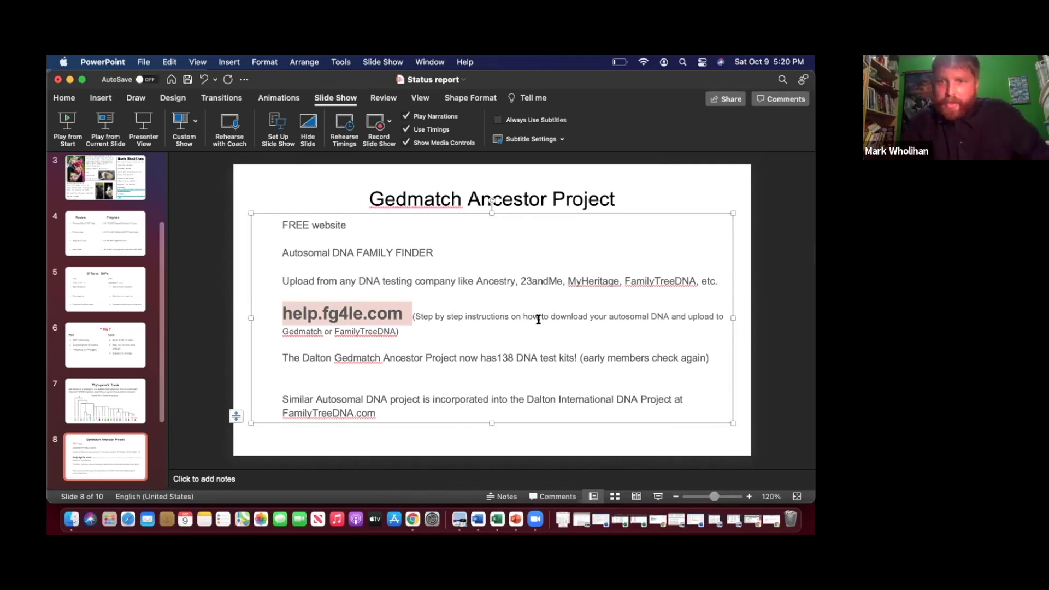
pyautogui.click(538, 319)
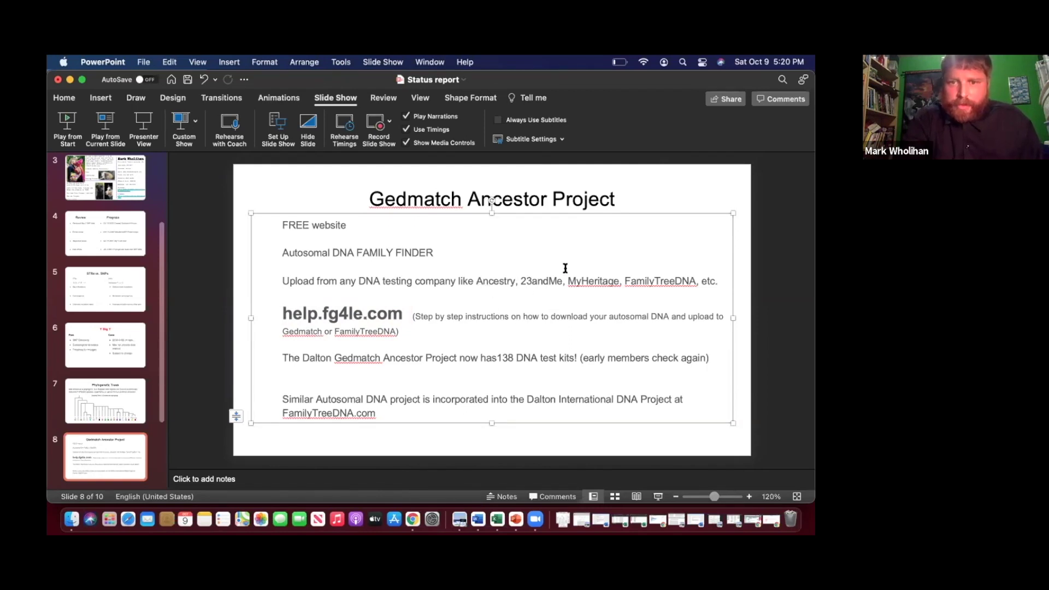
pyautogui.moveTo(477, 281); pyautogui.dragTo(679, 284)
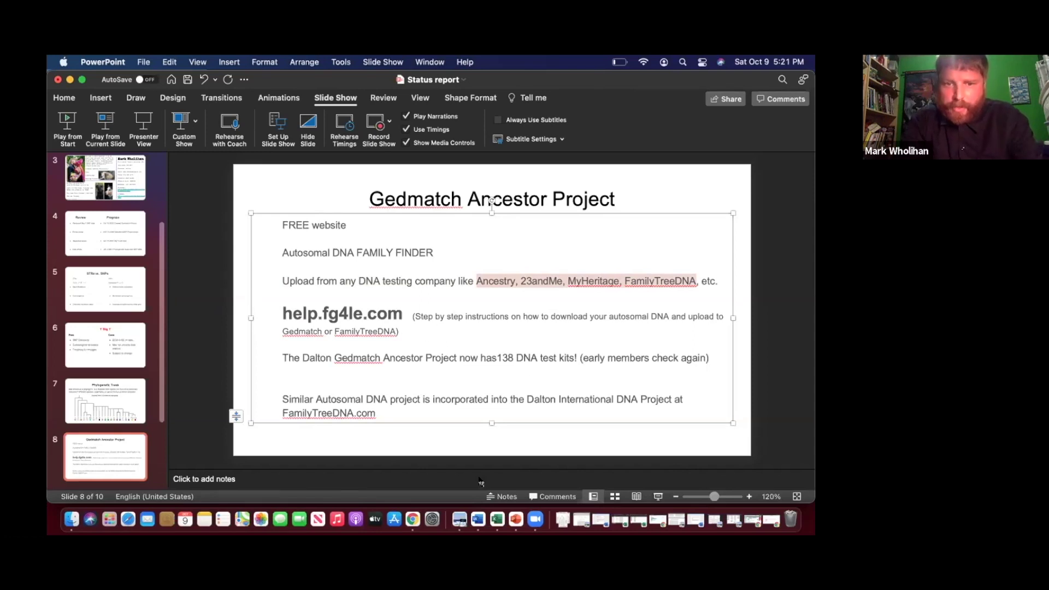
pyautogui.scroll(10, 807, 206)
# Step: Open the Dalton project's membership application and fill in the reason and related projects fields
pyautogui.scroll(-3, 807, 207)
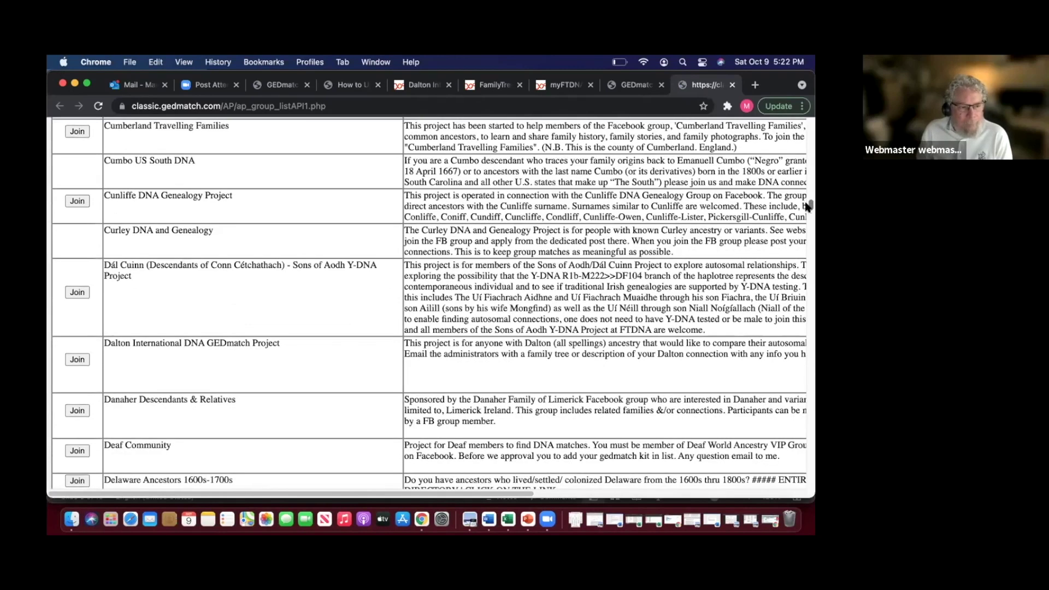
pyautogui.click(76, 360)
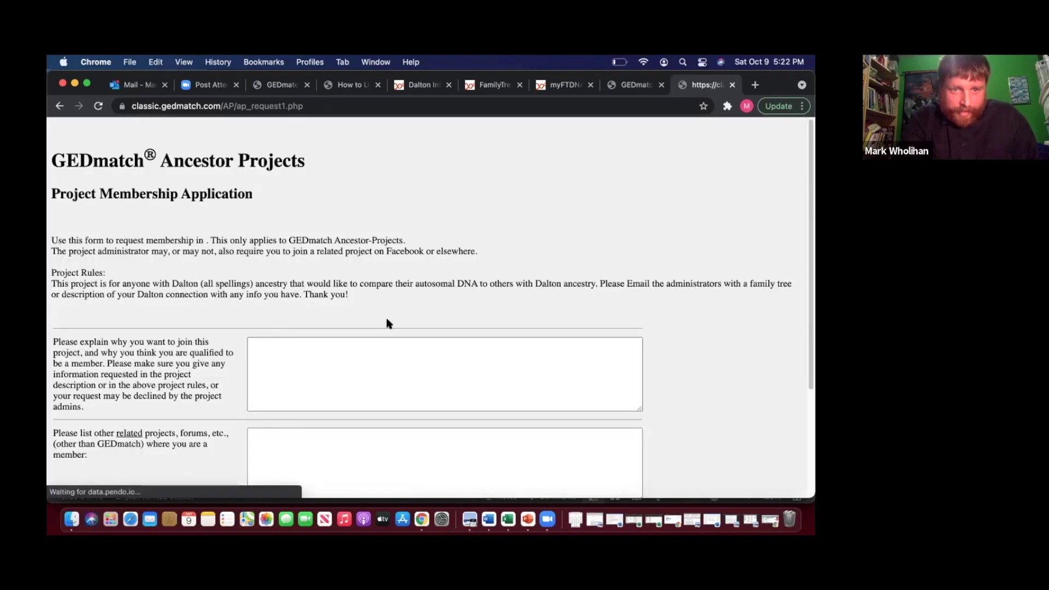
pyautogui.click(324, 348)
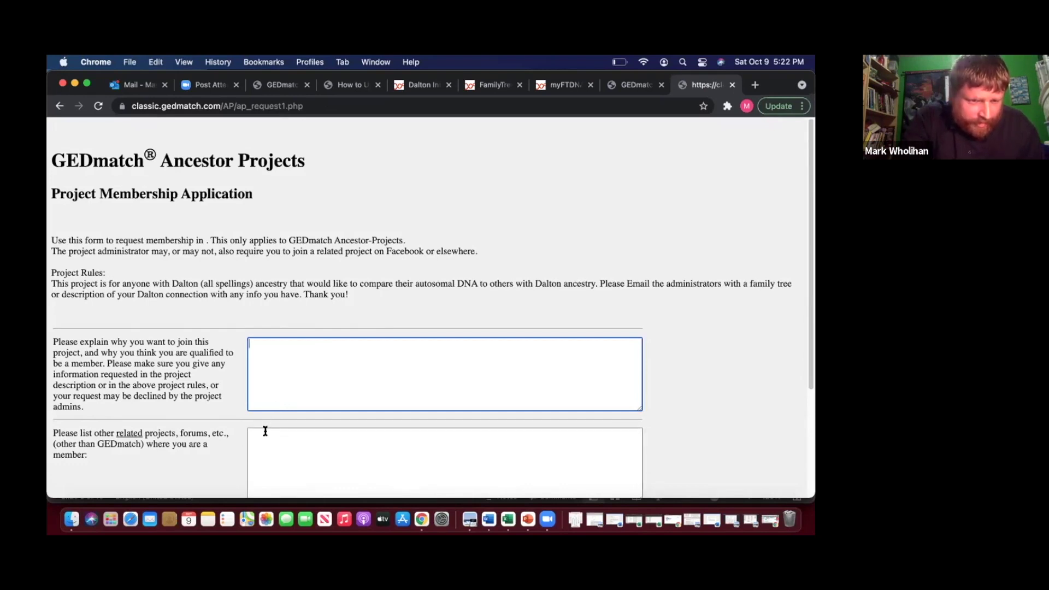
pyautogui.press('Tab')
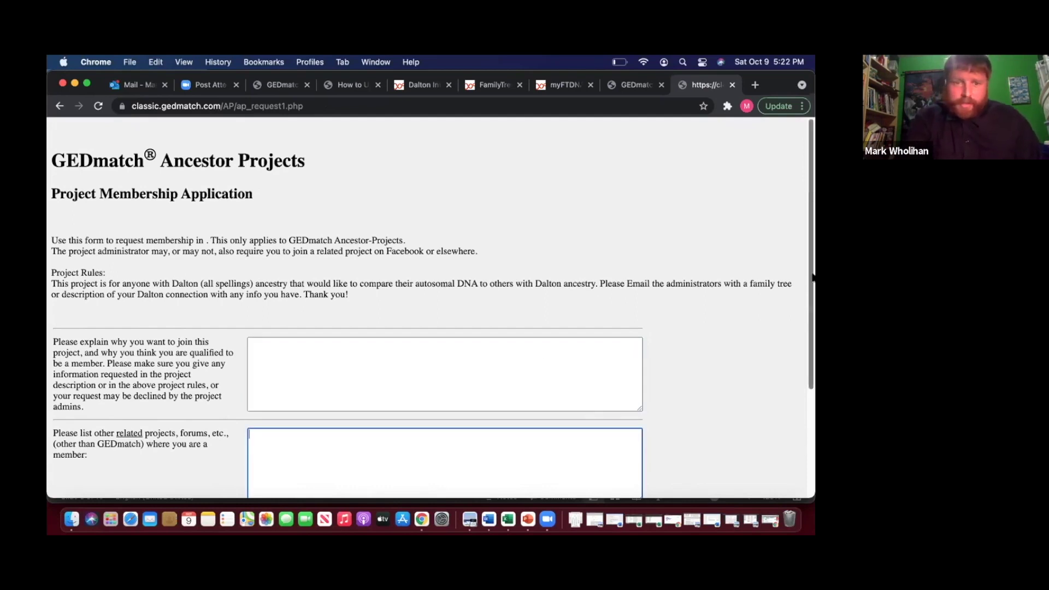
pyautogui.scroll(-5, 811, 276)
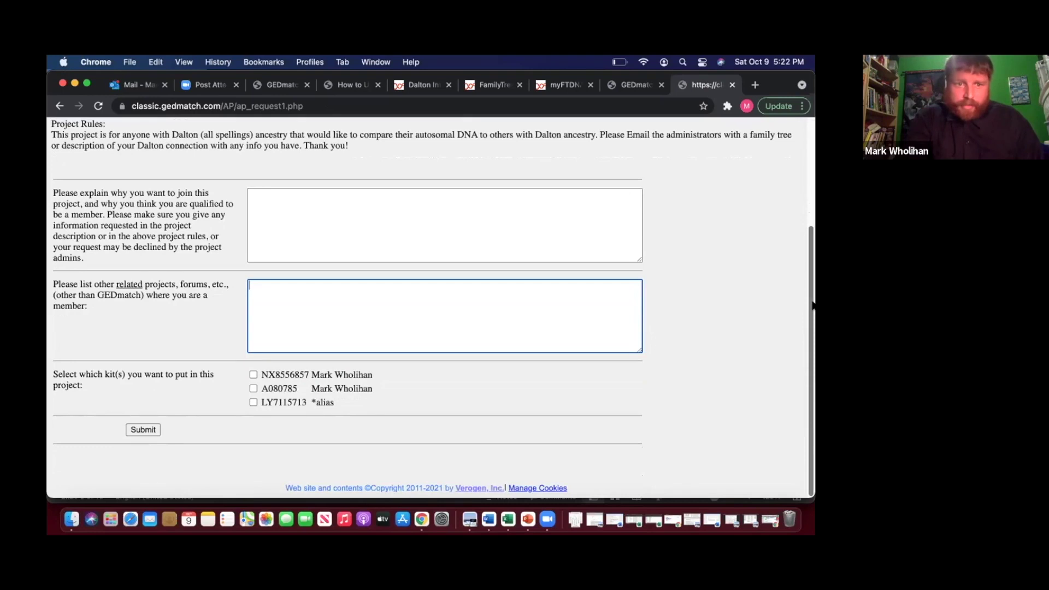
pyautogui.scroll(1, 803, 286)
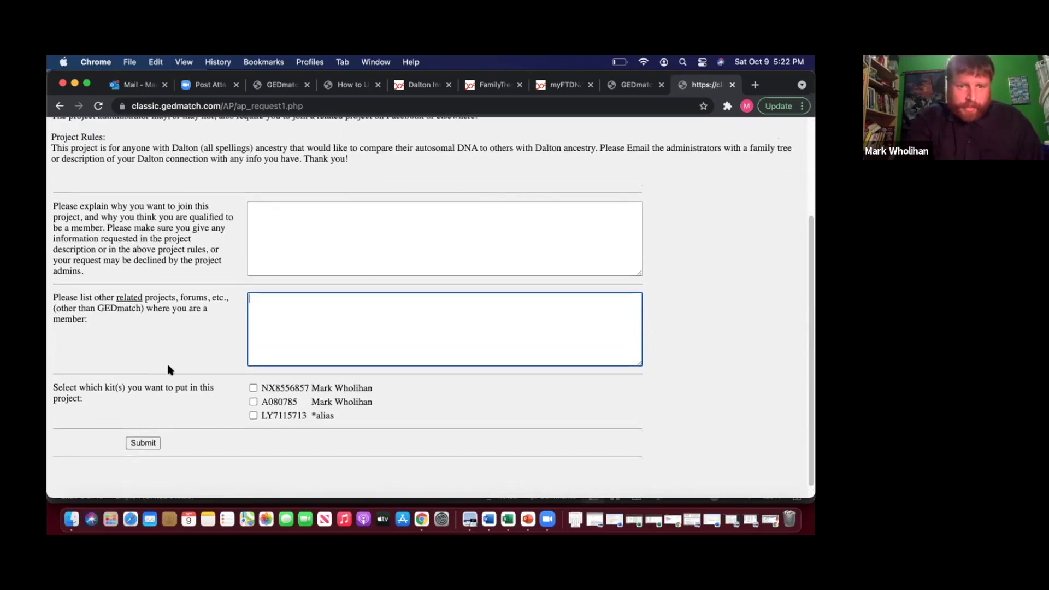
# Step: Include the second kit and submit the membership application
pyautogui.click(253, 402)
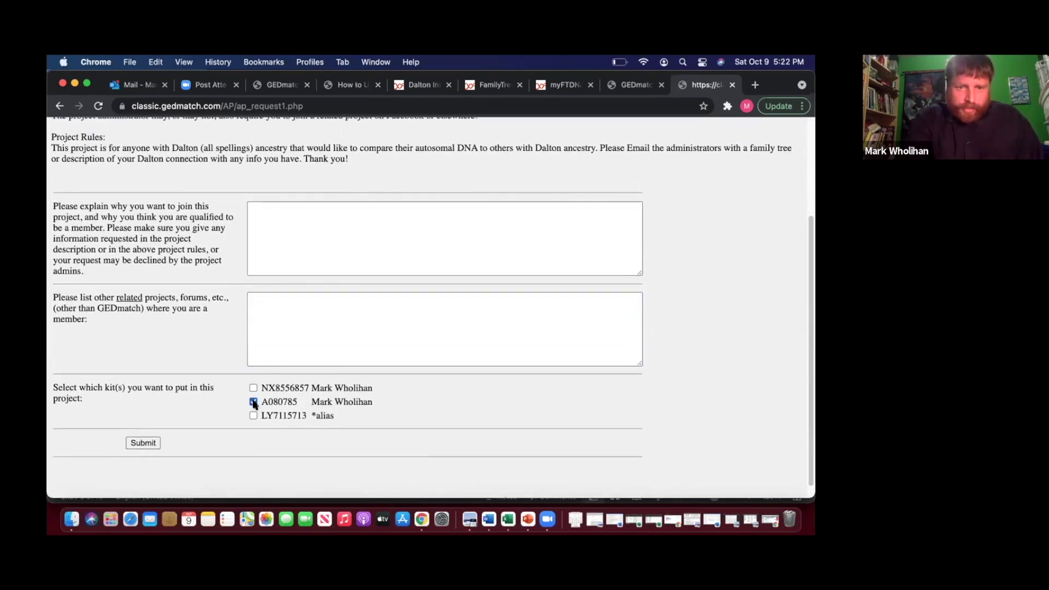
pyautogui.click(144, 443)
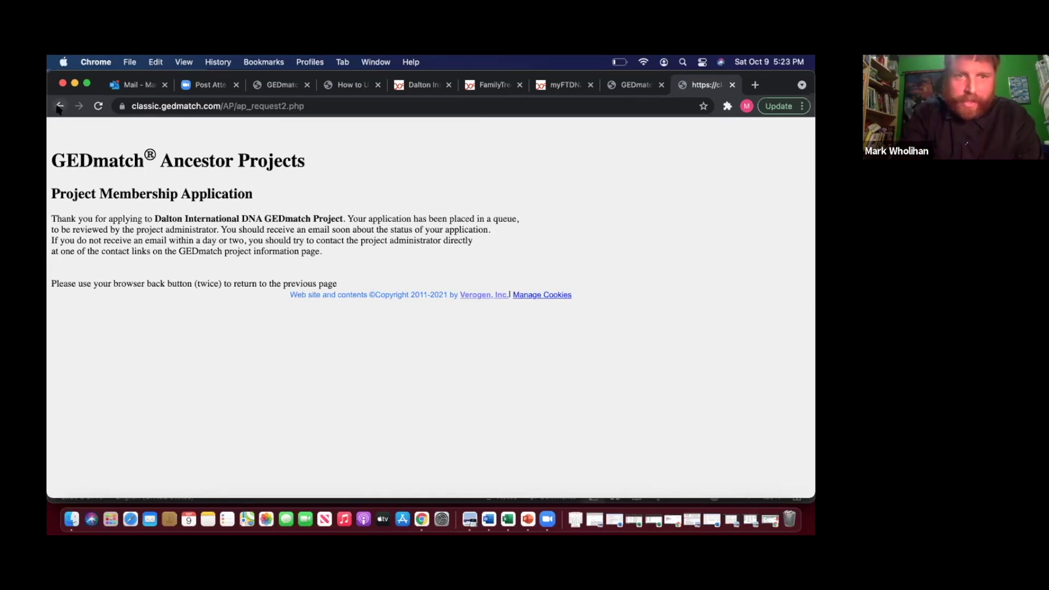
pyautogui.click(440, 108)
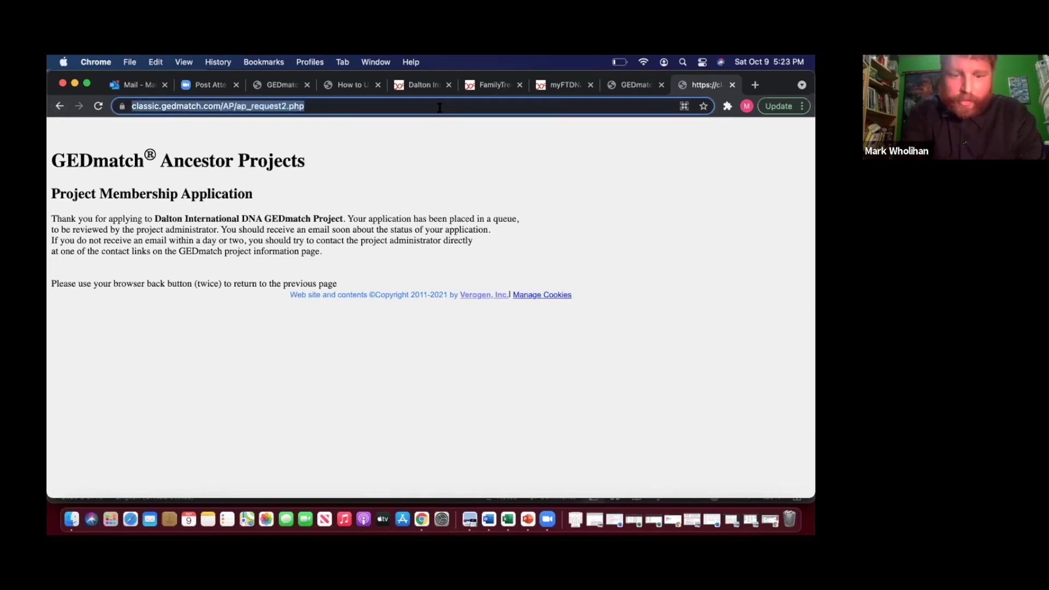
# Step: Go to gedmatch.com and log in
pyautogui.write('ged')
pyautogui.press('Return')
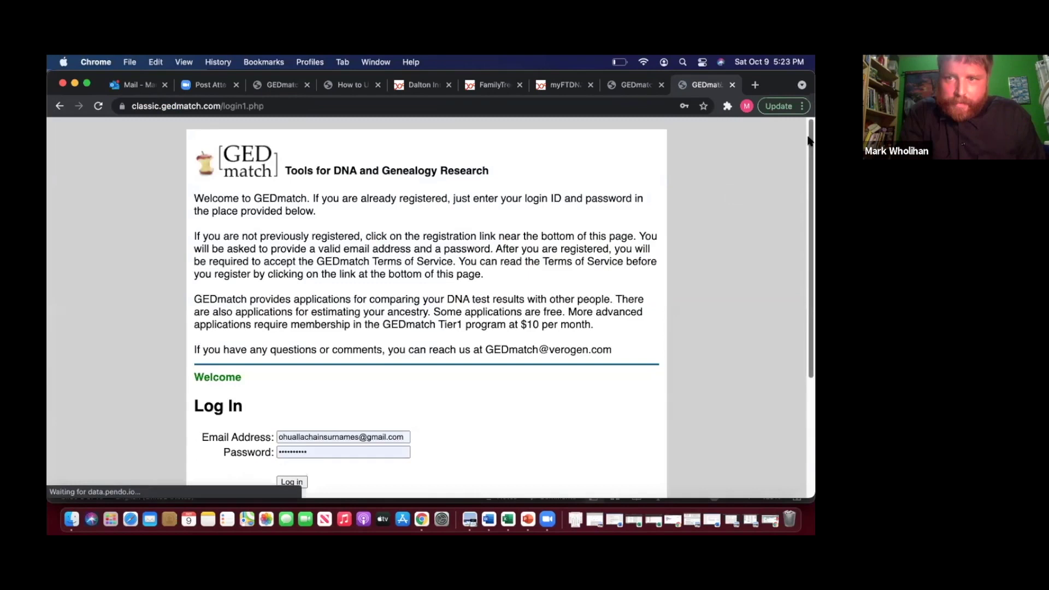
pyautogui.scroll(-3, 385, 354)
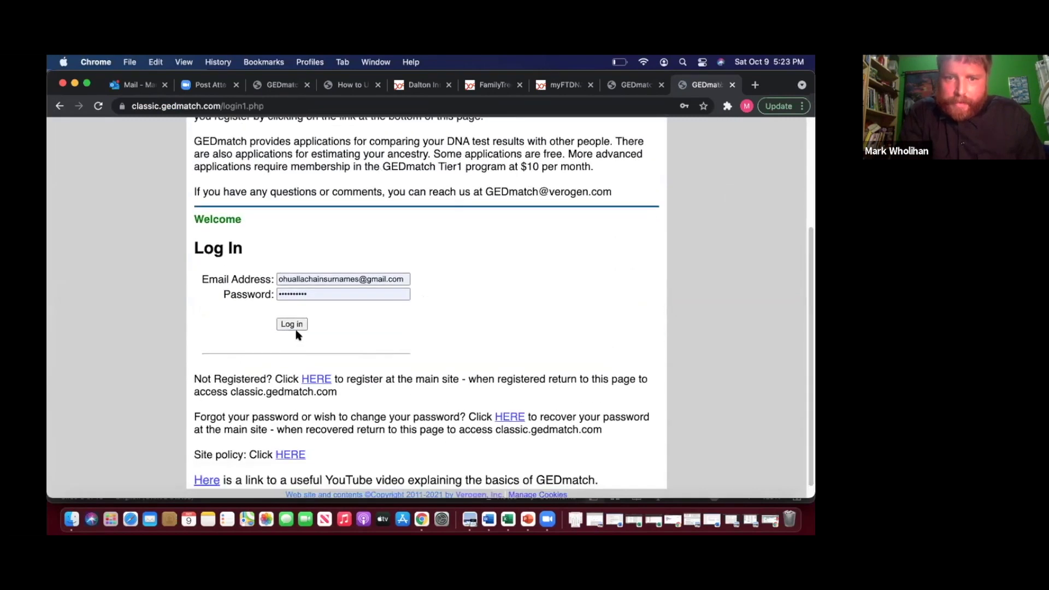
pyautogui.click(292, 325)
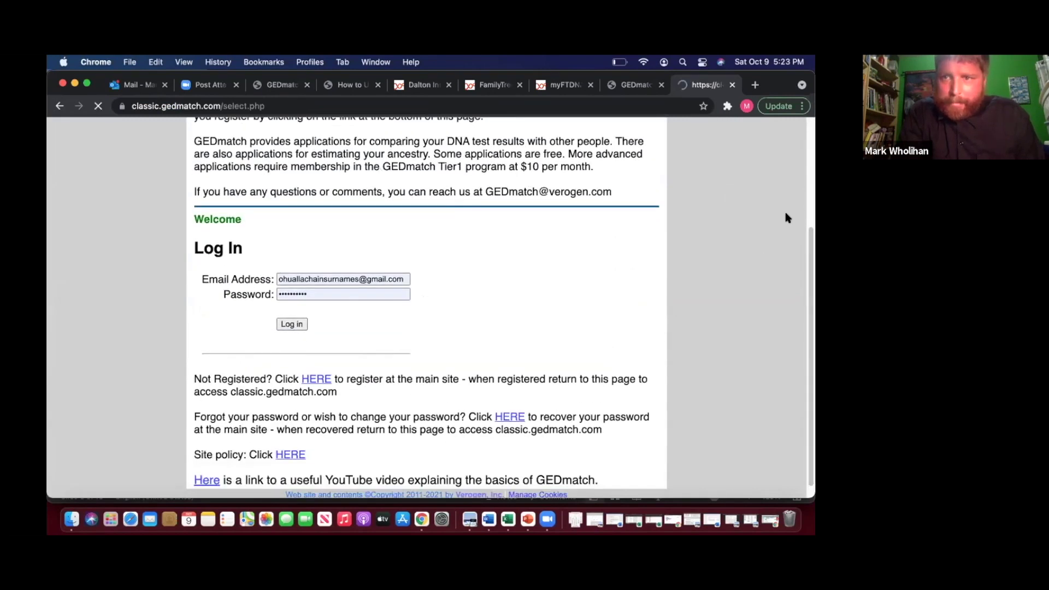
pyautogui.scroll(-10, 646, 316)
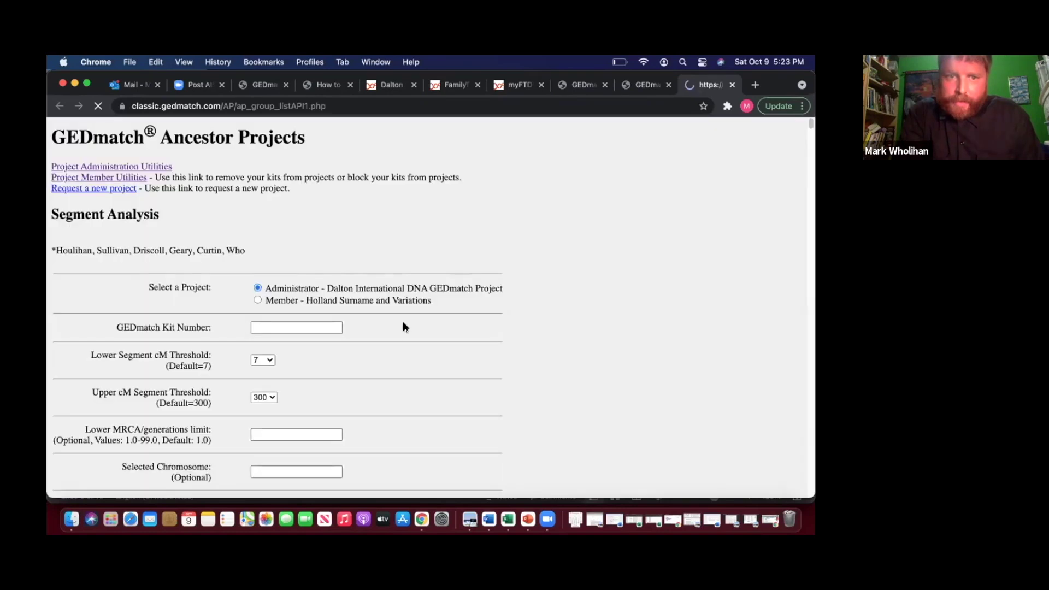
# Step: Enter the kit number from the saved suggestion in Segment Analysis and run it
pyautogui.click(320, 323)
pyautogui.press('super+v')
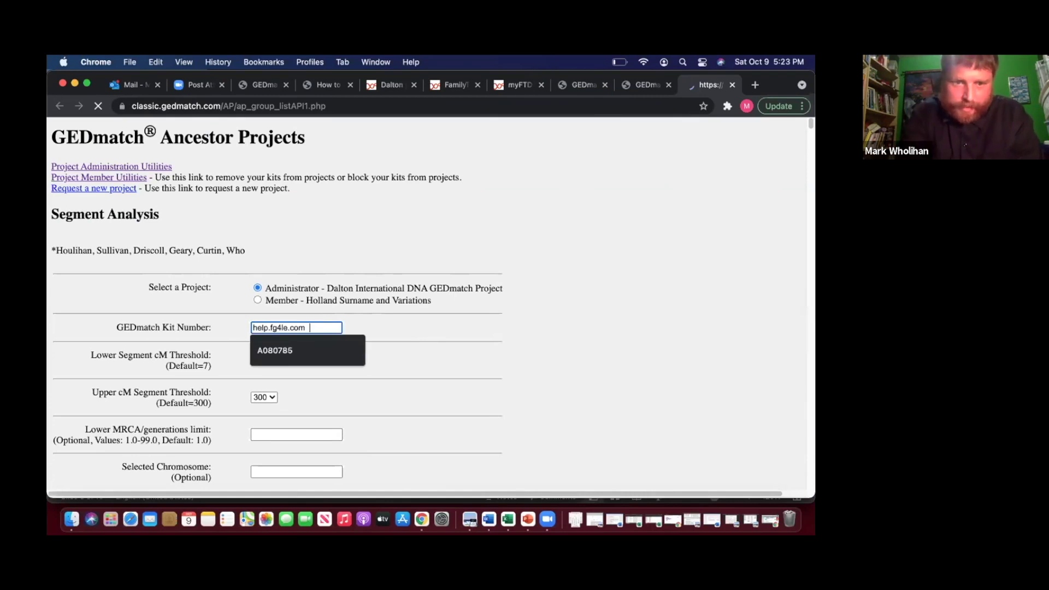
pyautogui.press('BackSpace')
pyautogui.press('BackSpace')
pyautogui.press('BackSpace')
pyautogui.press('BackSpace')
pyautogui.press('BackSpace')
pyautogui.press('BackSpace')
pyautogui.press('BackSpace')
pyautogui.press('BackSpace')
pyautogui.press('BackSpace')
pyautogui.press('BackSpace')
pyautogui.press('BackSpace')
pyautogui.press('BackSpace')
pyautogui.press('BackSpace')
pyautogui.press('BackSpace')
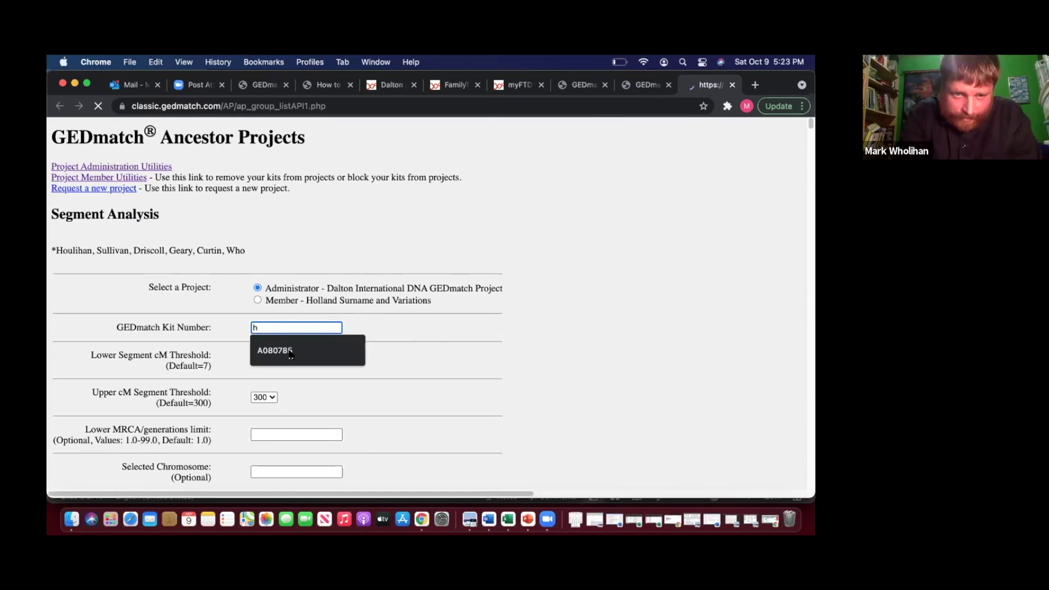
pyautogui.click(289, 351)
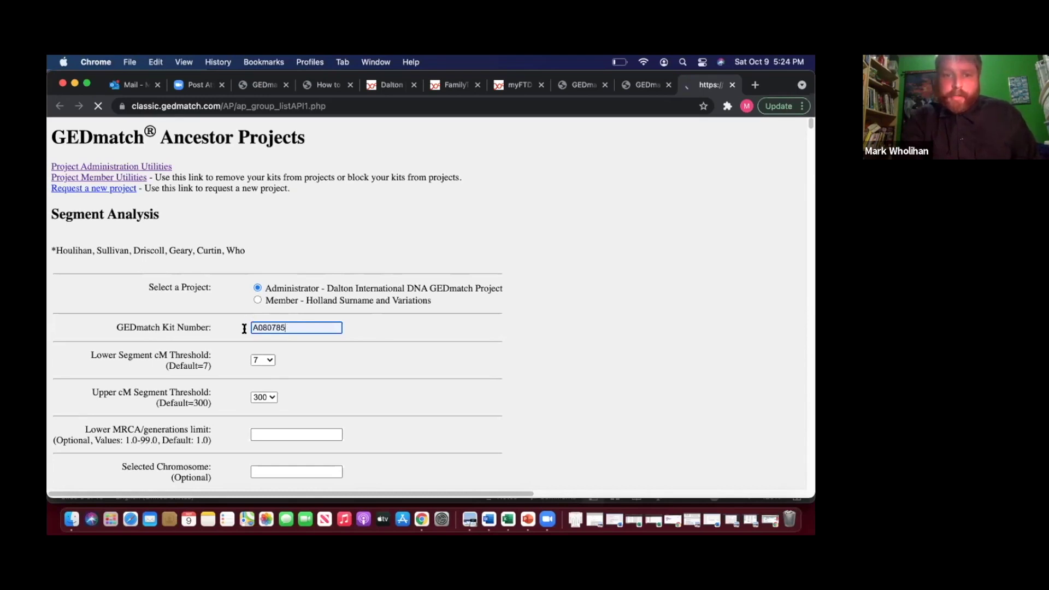
pyautogui.scroll(-6, 454, 301)
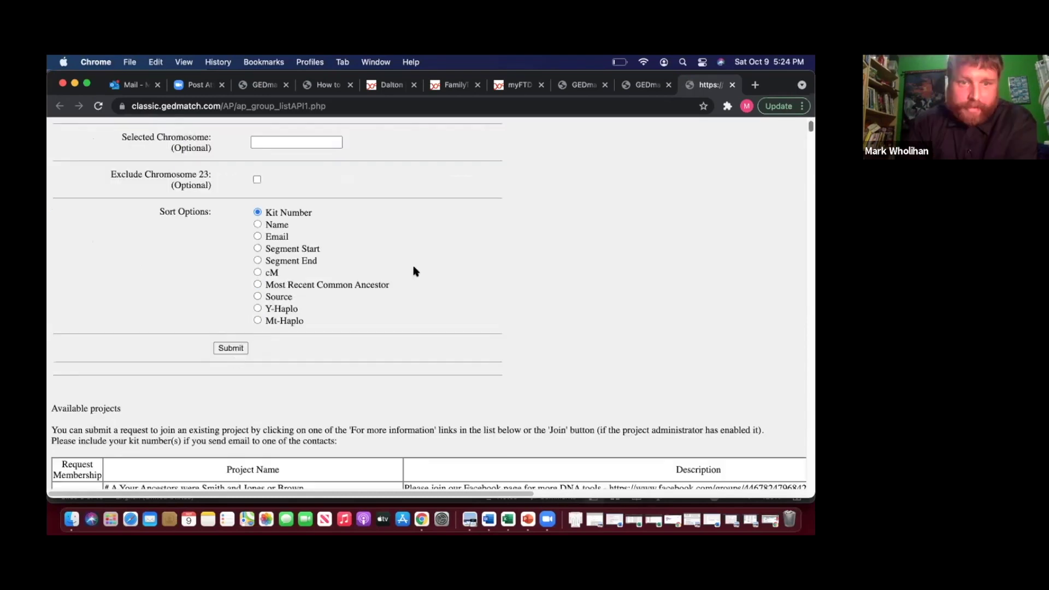
pyautogui.click(229, 349)
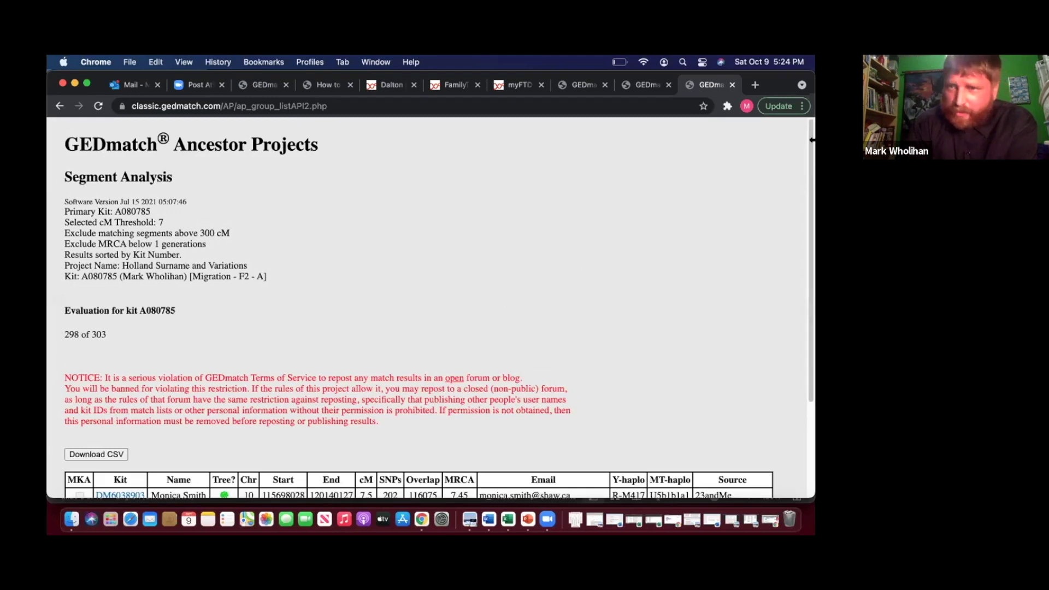
# Step: Scroll through the five segment matches, then open a new browser tab
pyautogui.scroll(-2, 812, 196)
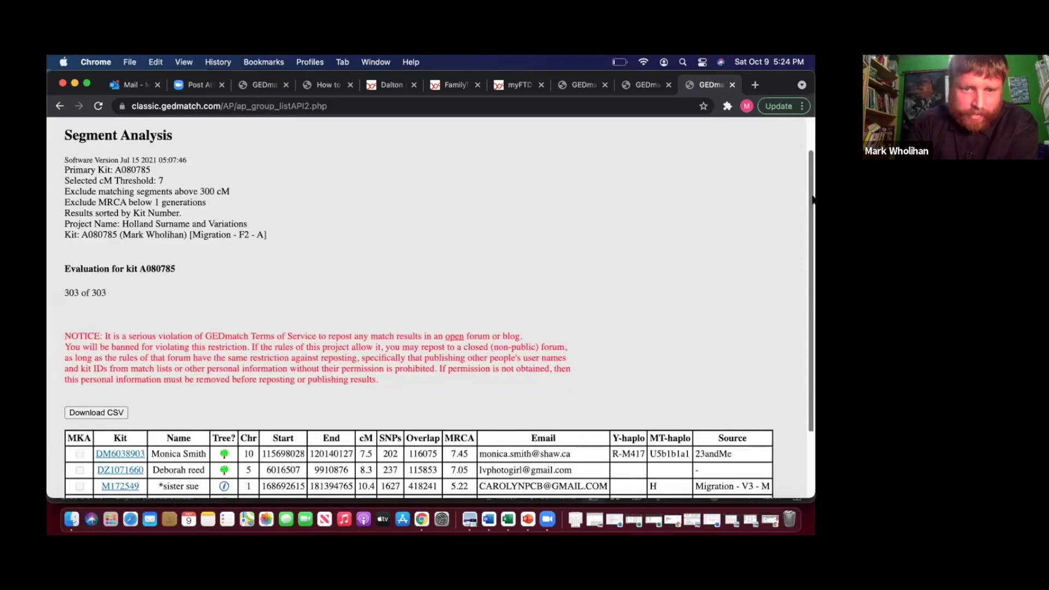
pyautogui.scroll(-4, 813, 282)
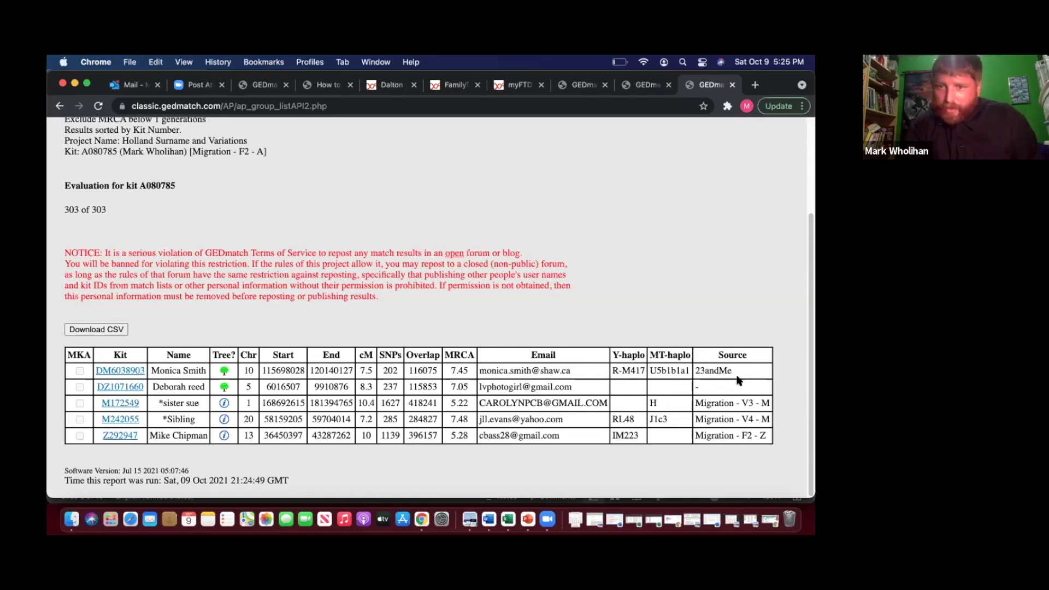
pyautogui.press('super+t')
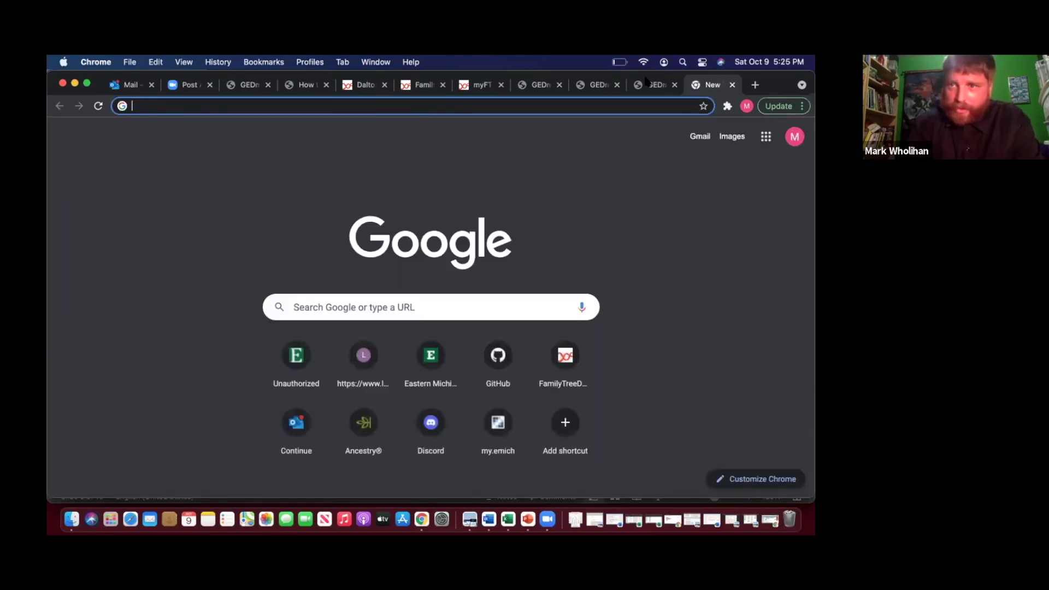
# Step: Sign out of the current FamilyTreeDNA account from the account settings page
pyautogui.click(481, 86)
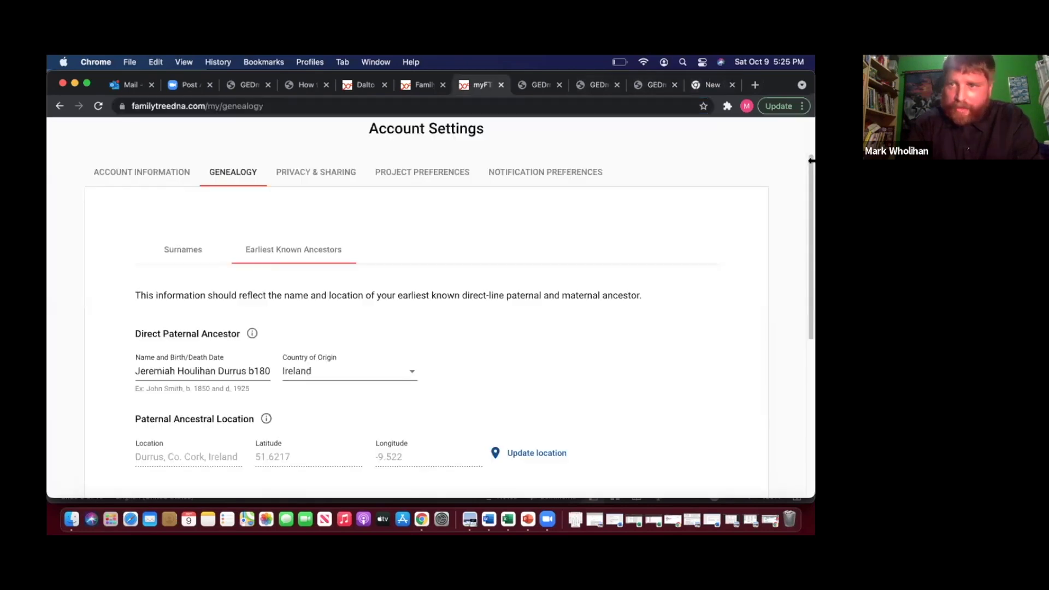
pyautogui.moveTo(810, 164); pyautogui.dragTo(803, 110)
pyautogui.click(763, 135)
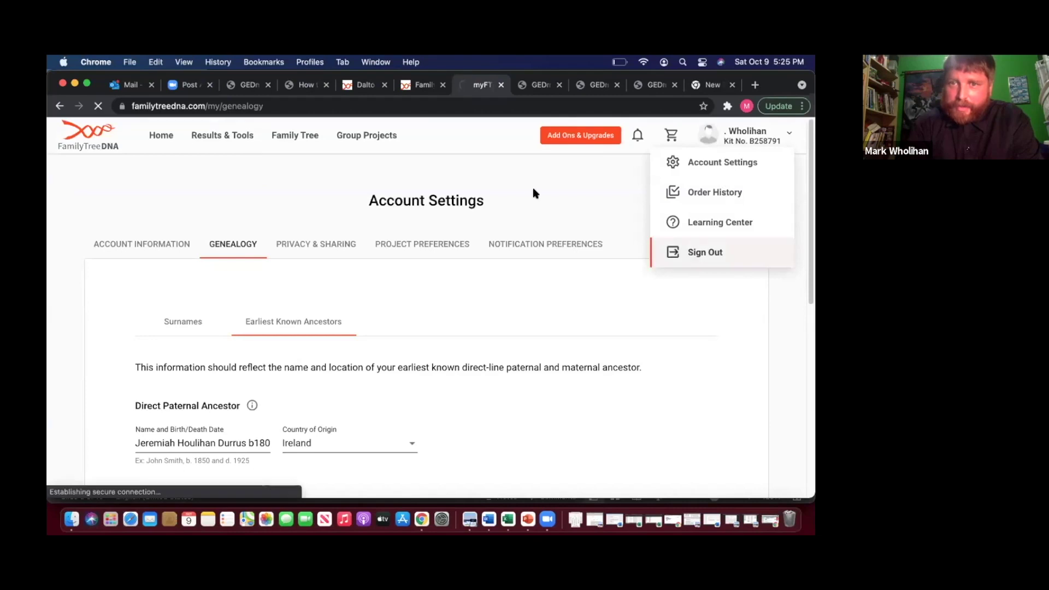
pyautogui.click(696, 170)
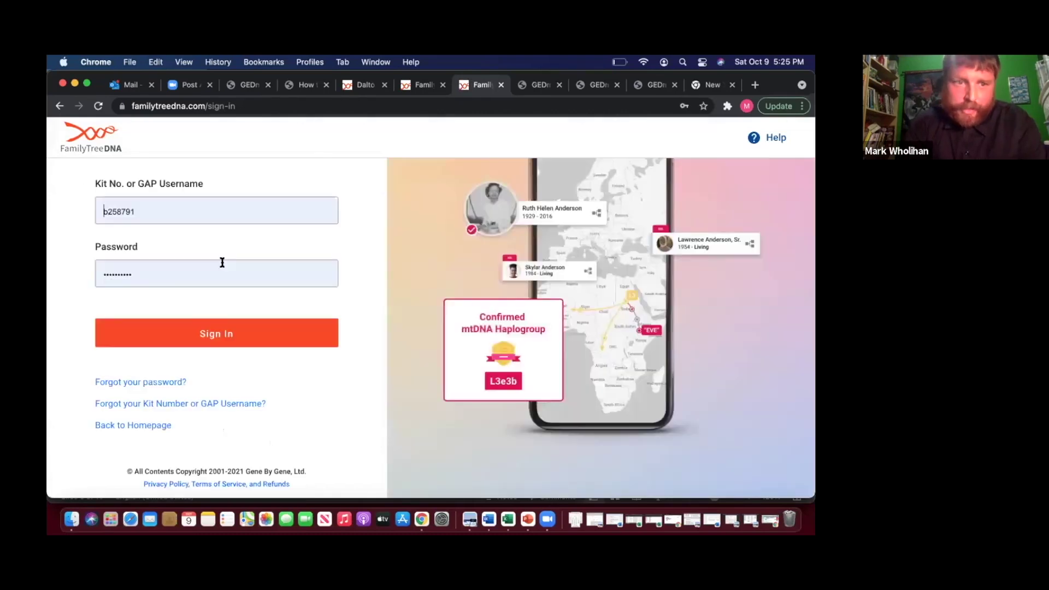
# Step: Clear the Kit No. field and sign in with Chrome's saved project-administrator login
pyautogui.click(148, 209)
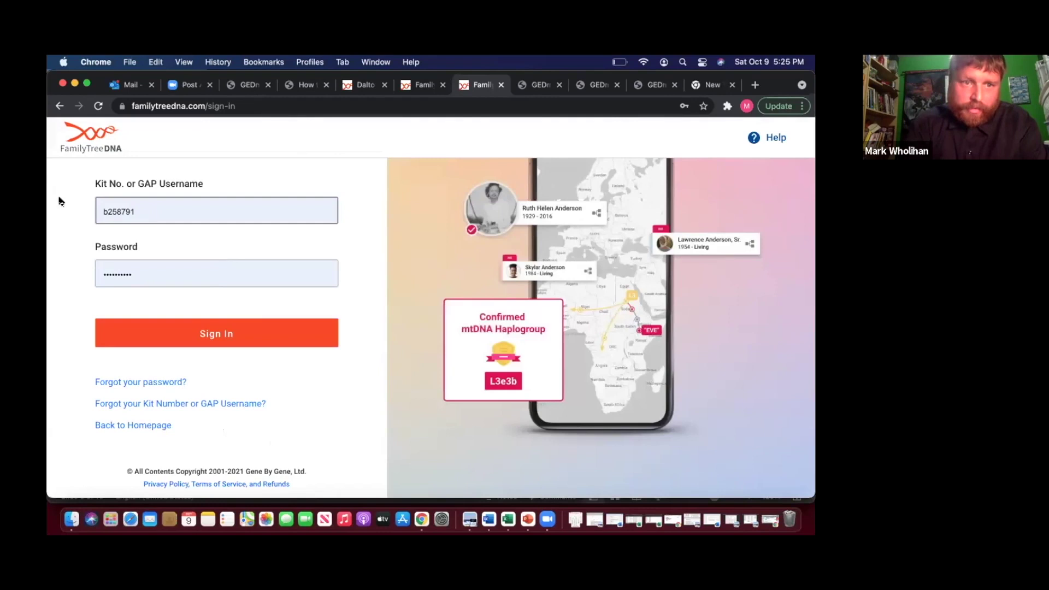
pyautogui.press('Down')
pyautogui.press('BackSpace')
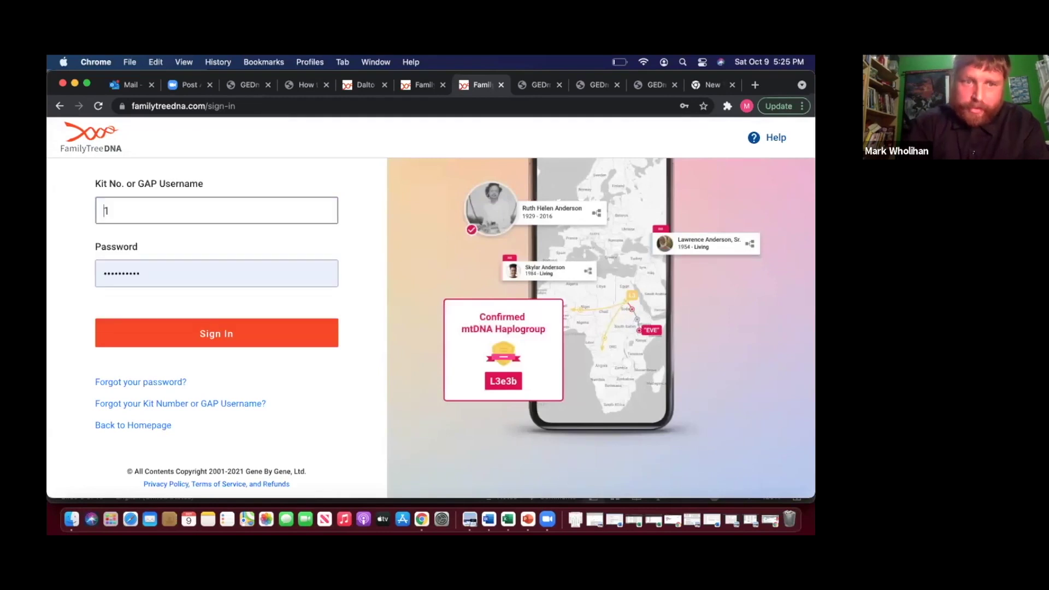
pyautogui.press('BackSpace')
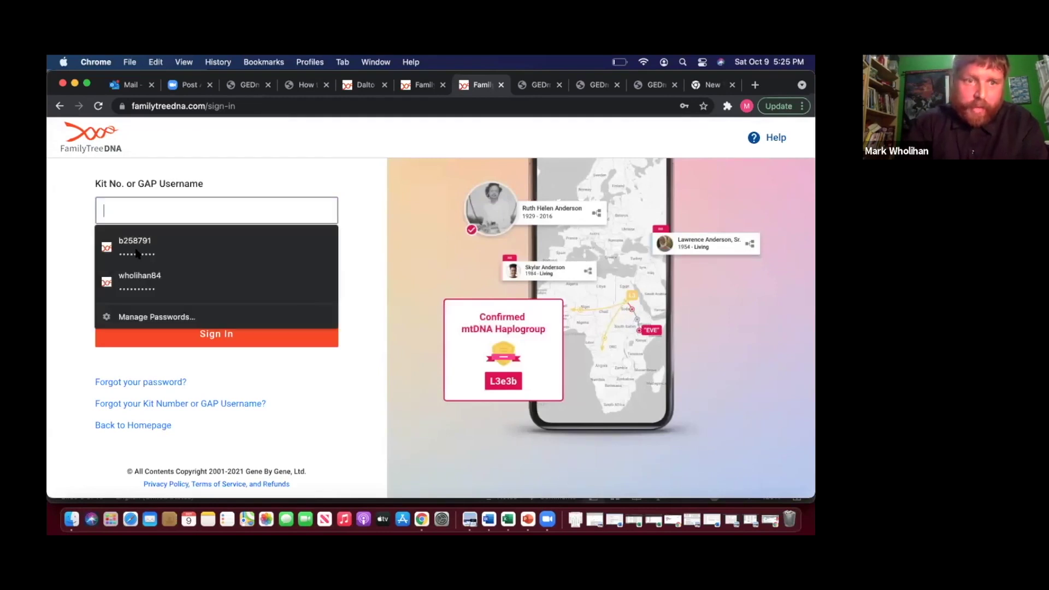
pyautogui.press('Down')
pyautogui.press('Down')
pyautogui.press('Return')
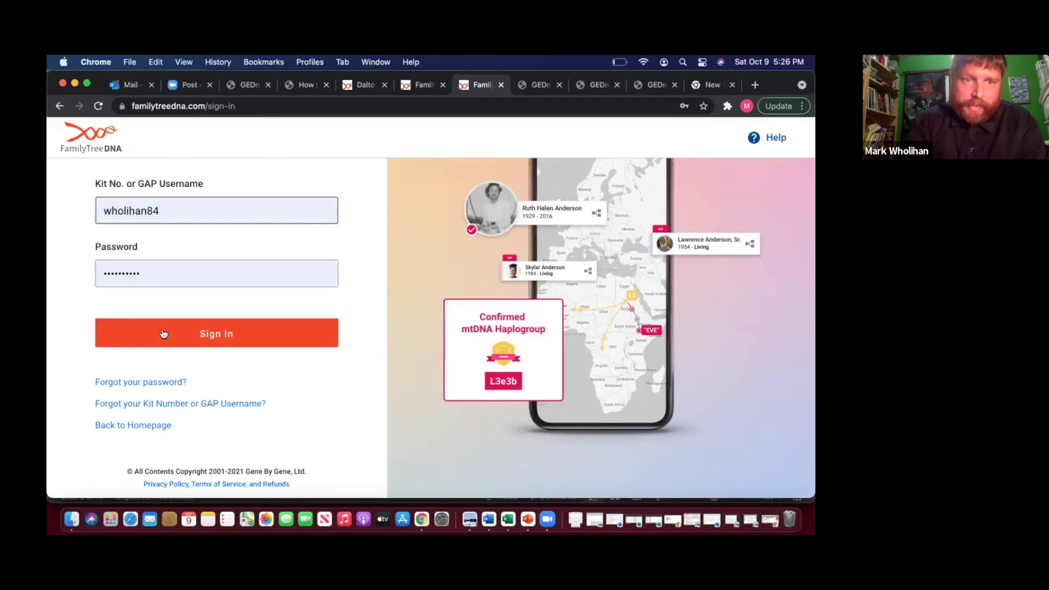
pyautogui.click(163, 331)
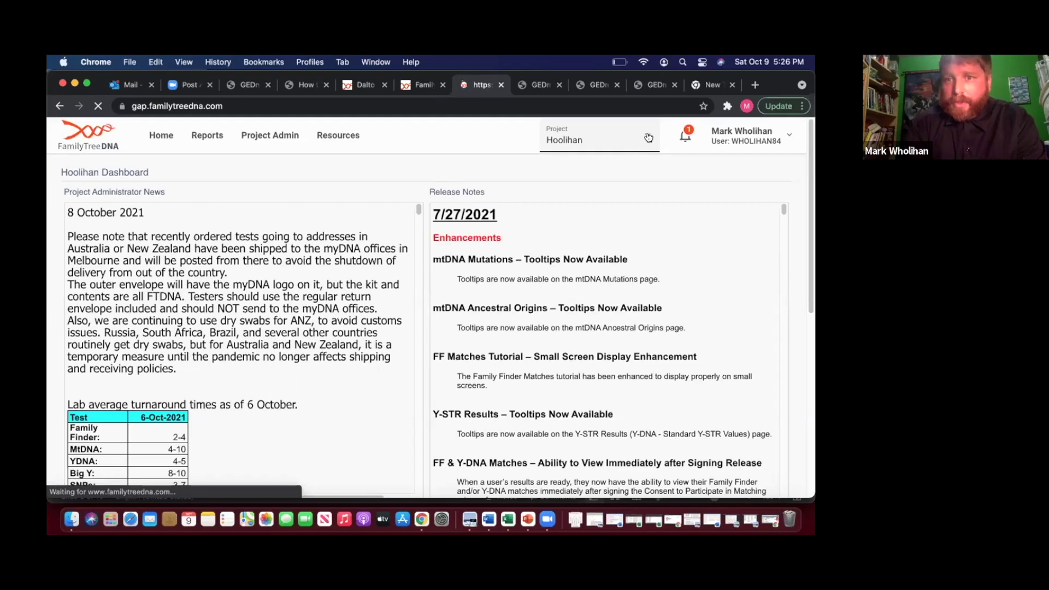
# Step: Choose the group project from the Project dropdown and open the Member Subgrouping report
pyautogui.click(645, 137)
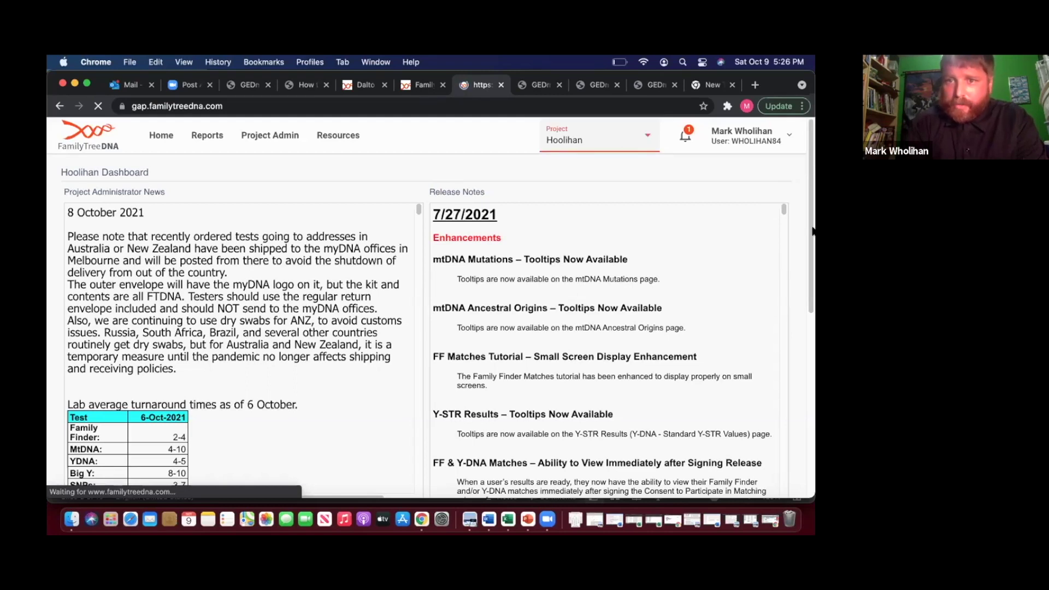
pyautogui.scroll(-3, 812, 285)
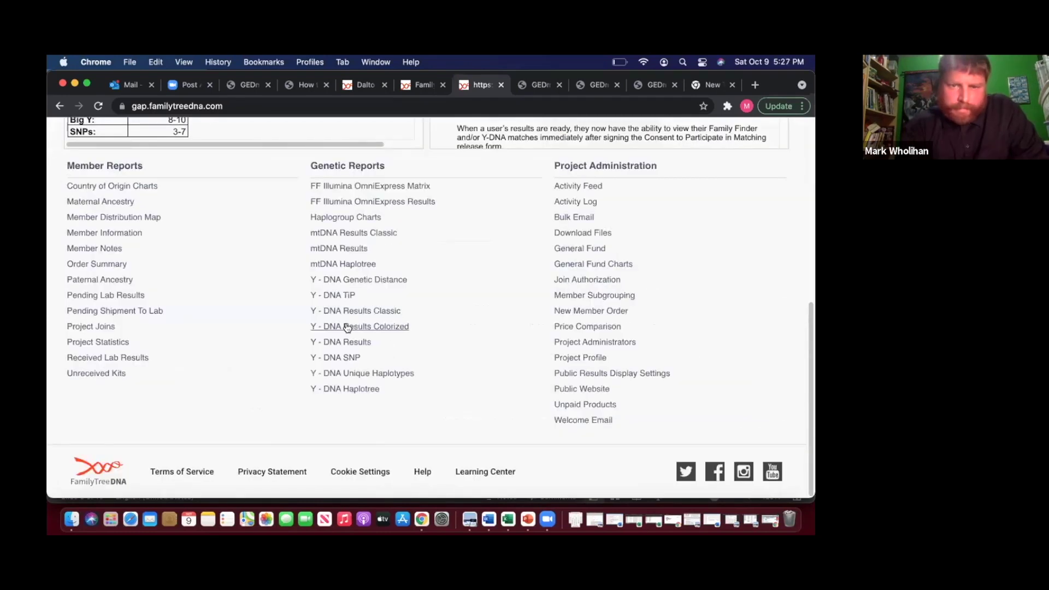
pyautogui.click(558, 296)
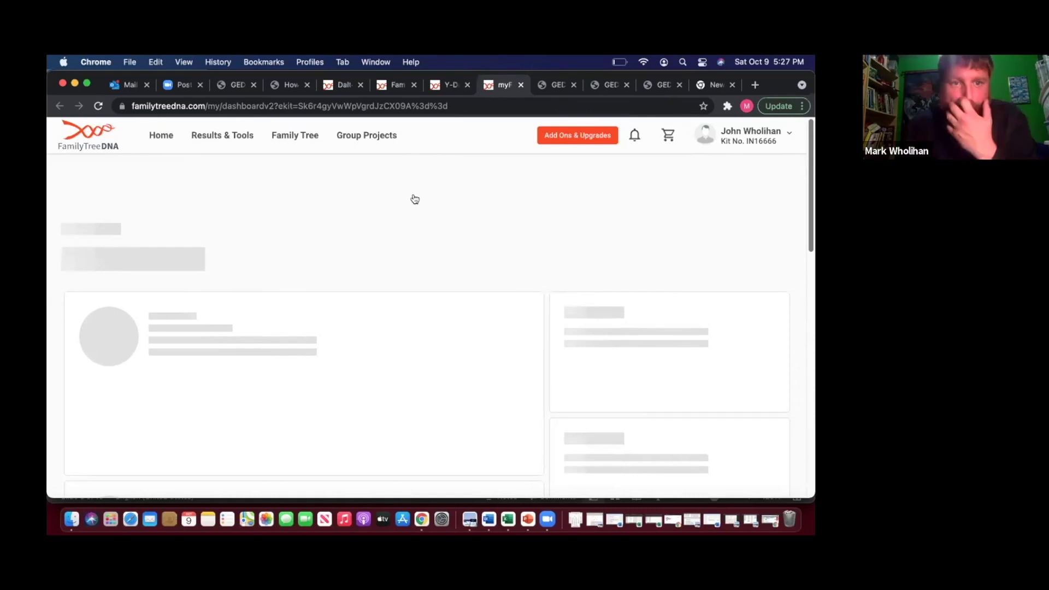
# Step: Scroll the kit dashboard to Additional Tests & Tools and open Advanced Matches
pyautogui.scroll(-5, 414, 199)
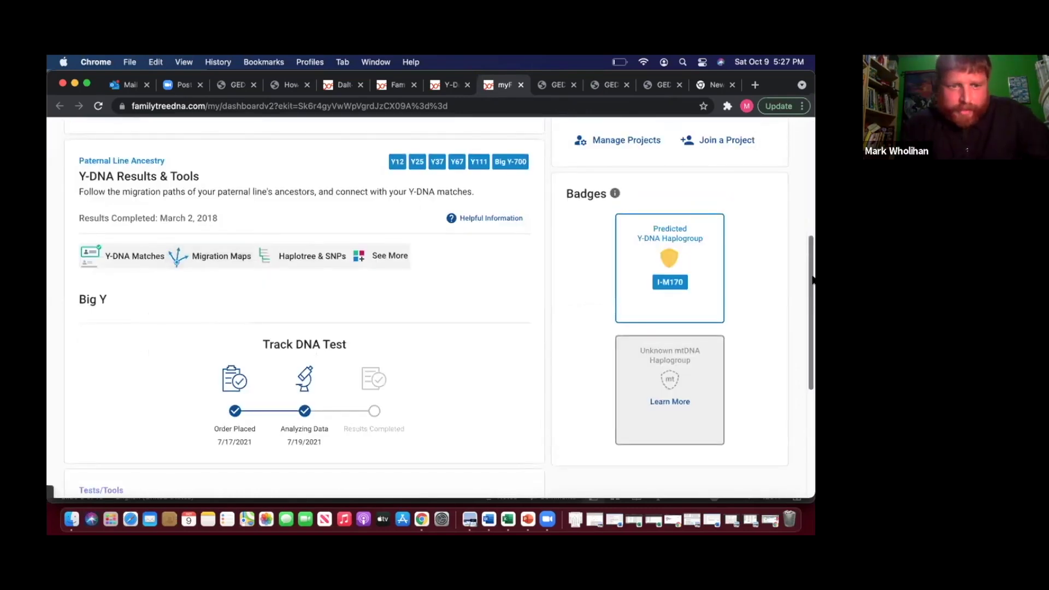
pyautogui.scroll(-3, 813, 328)
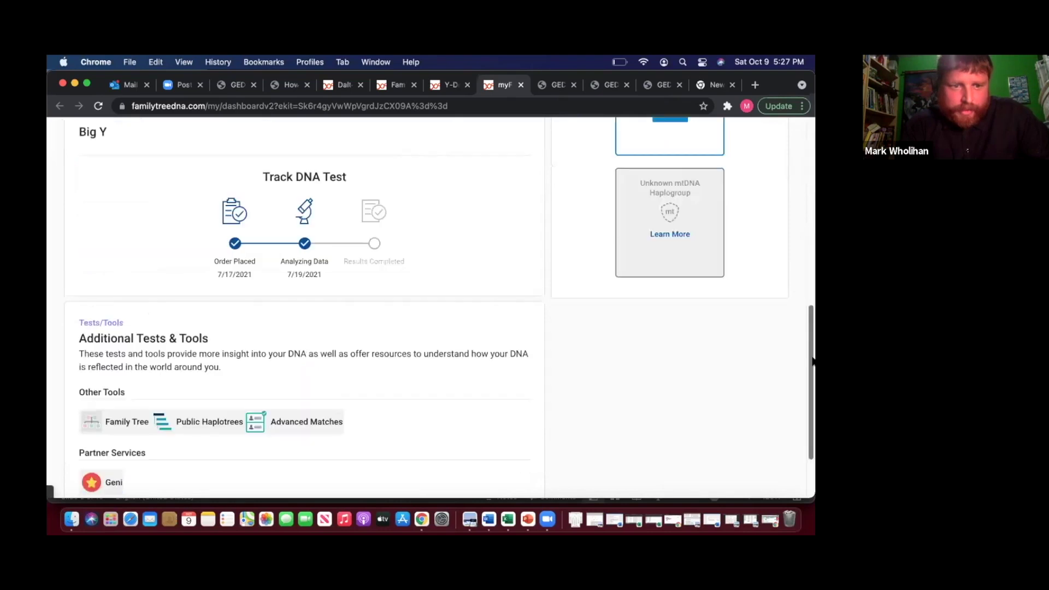
pyautogui.scroll(-2, 765, 205)
pyautogui.scroll(3, 765, 205)
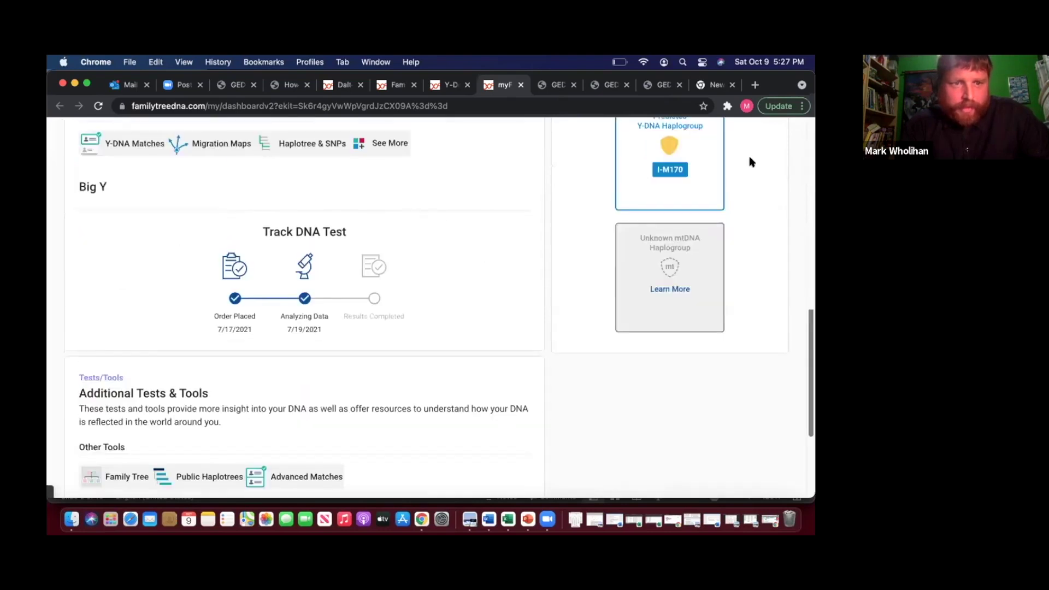
pyautogui.scroll(6, 251, 255)
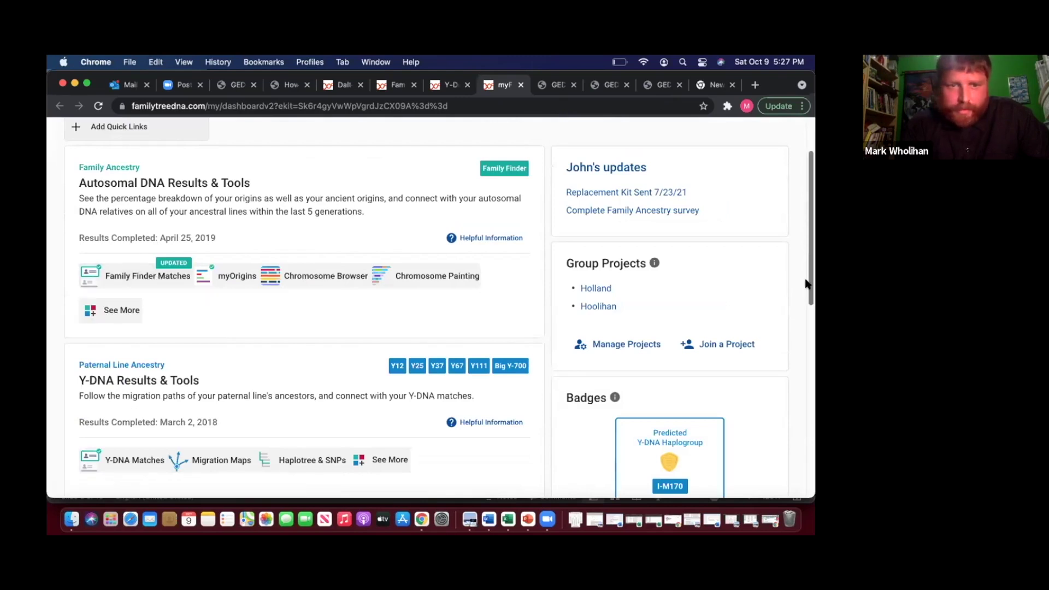
pyautogui.scroll(-4, 807, 284)
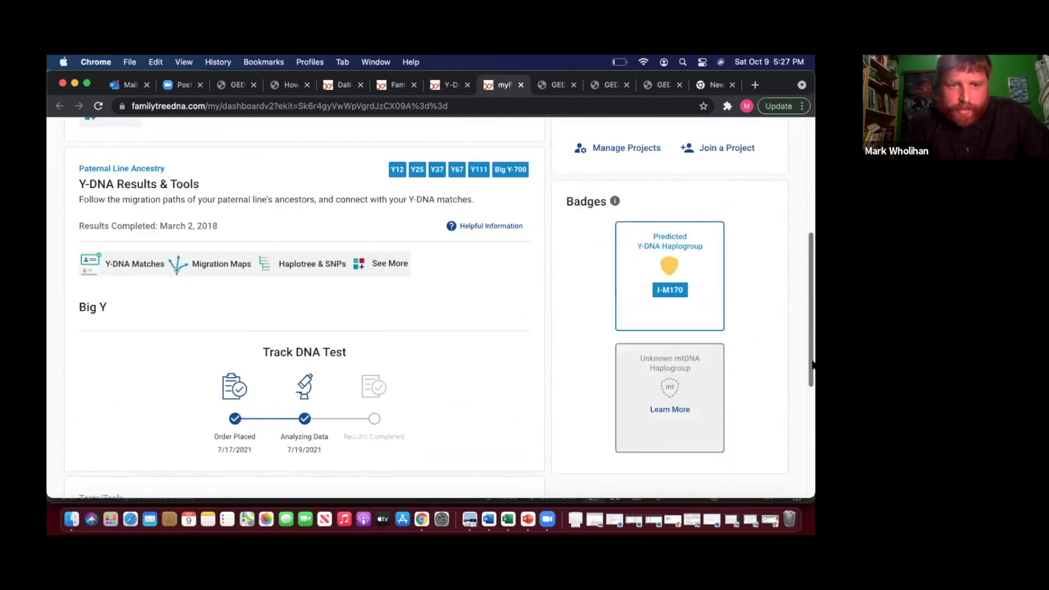
pyautogui.moveTo(812, 377); pyautogui.dragTo(812, 474)
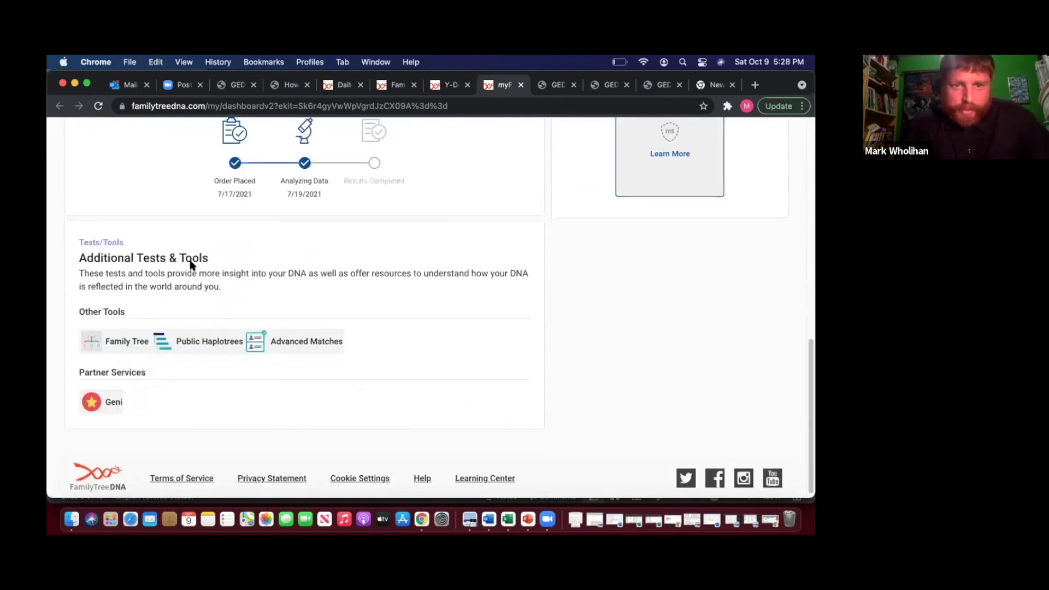
pyautogui.click(301, 346)
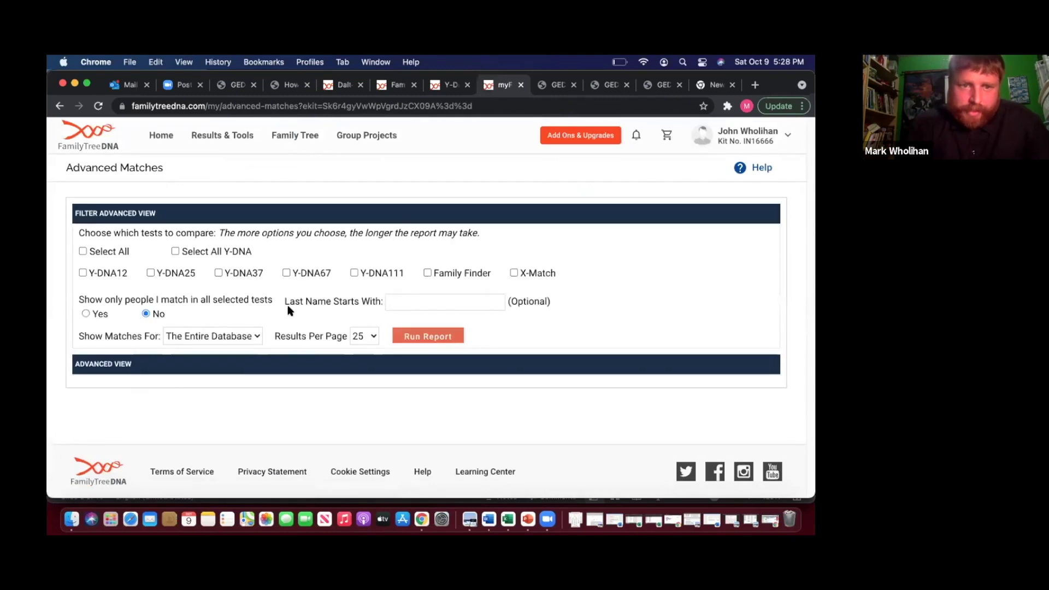
# Step: Limit Show Matches For to the Holland project and run the report
pyautogui.click(253, 337)
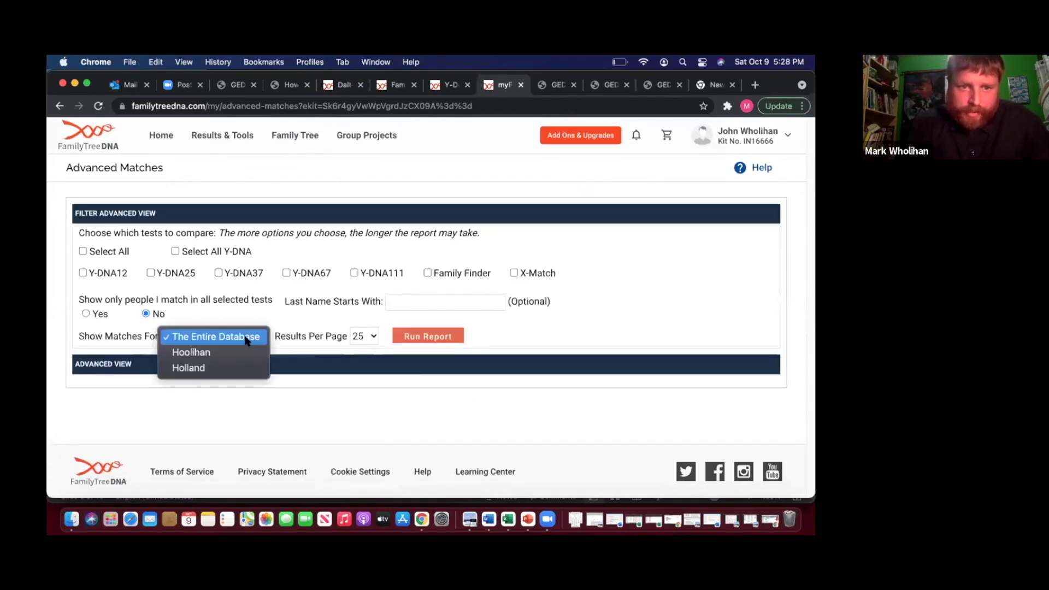
pyautogui.click(202, 356)
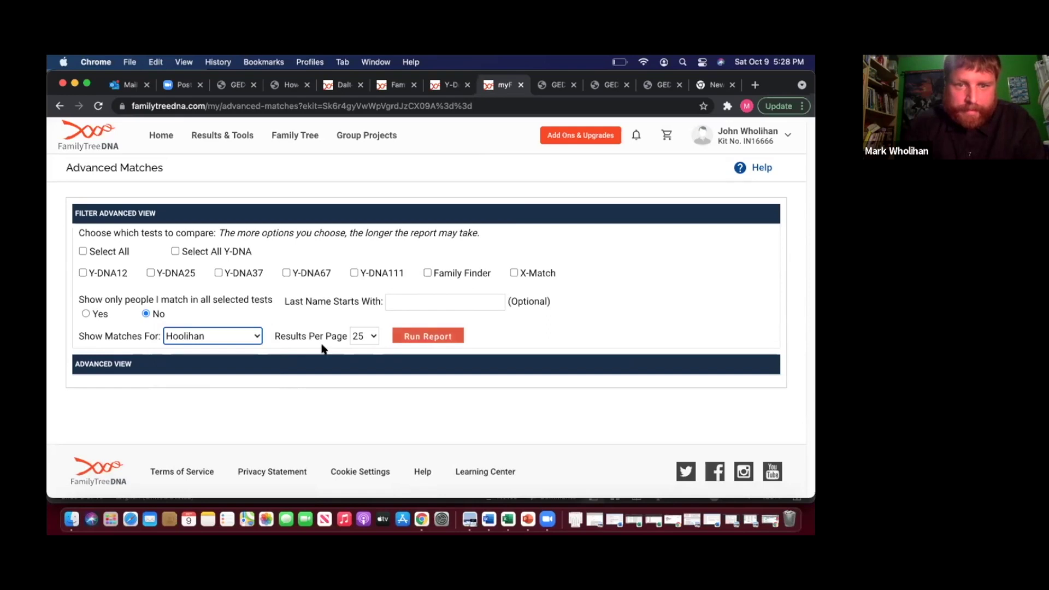
pyautogui.click(227, 343)
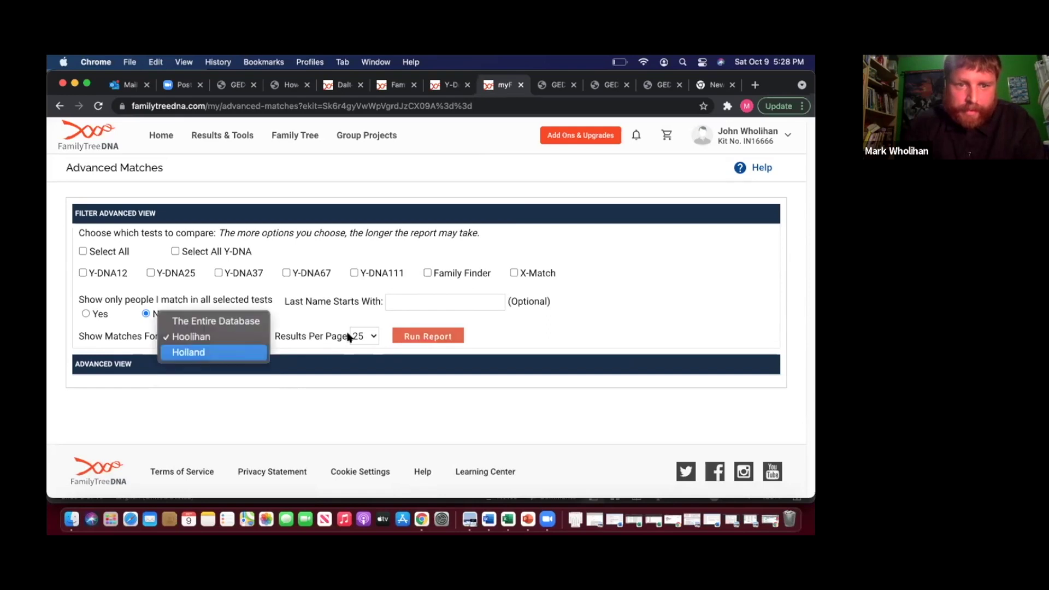
pyautogui.press('Return')
pyautogui.click(421, 337)
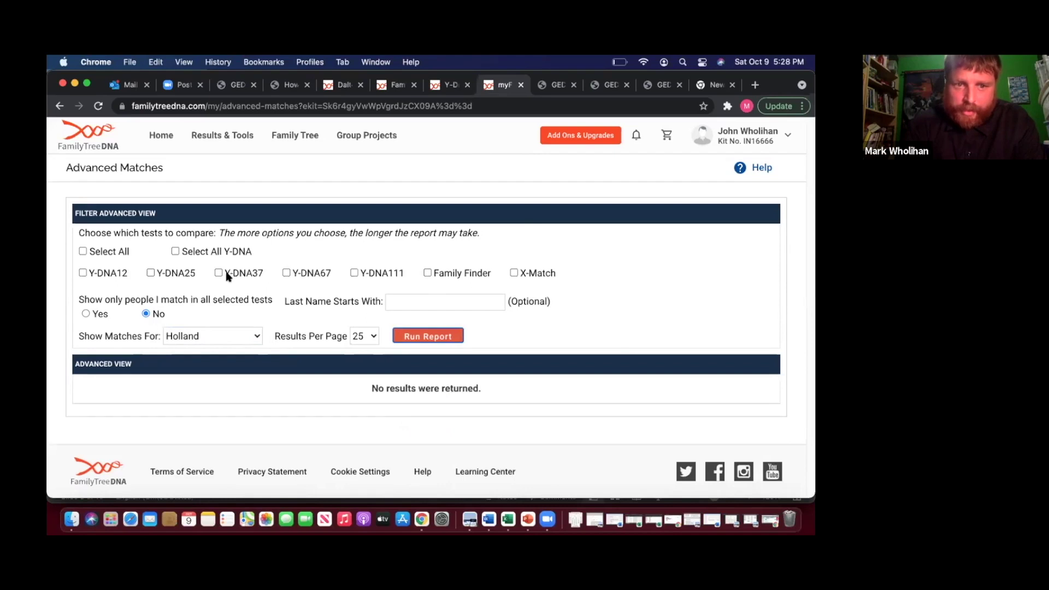
# Step: Include Family Finder, rerun, and review the four 4th Cousin - Remote matches
pyautogui.click(428, 272)
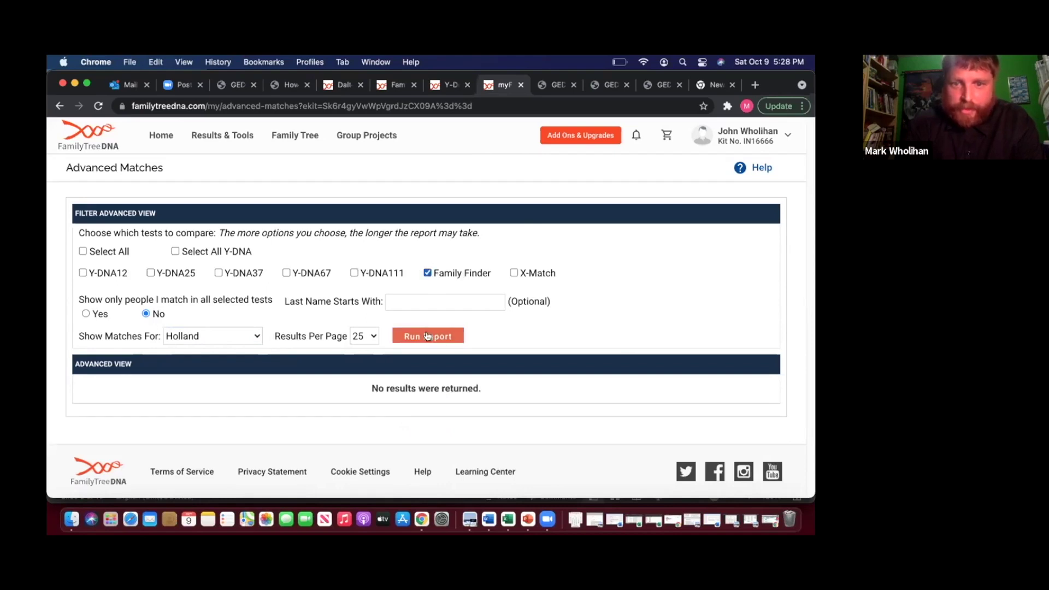
pyautogui.click(445, 336)
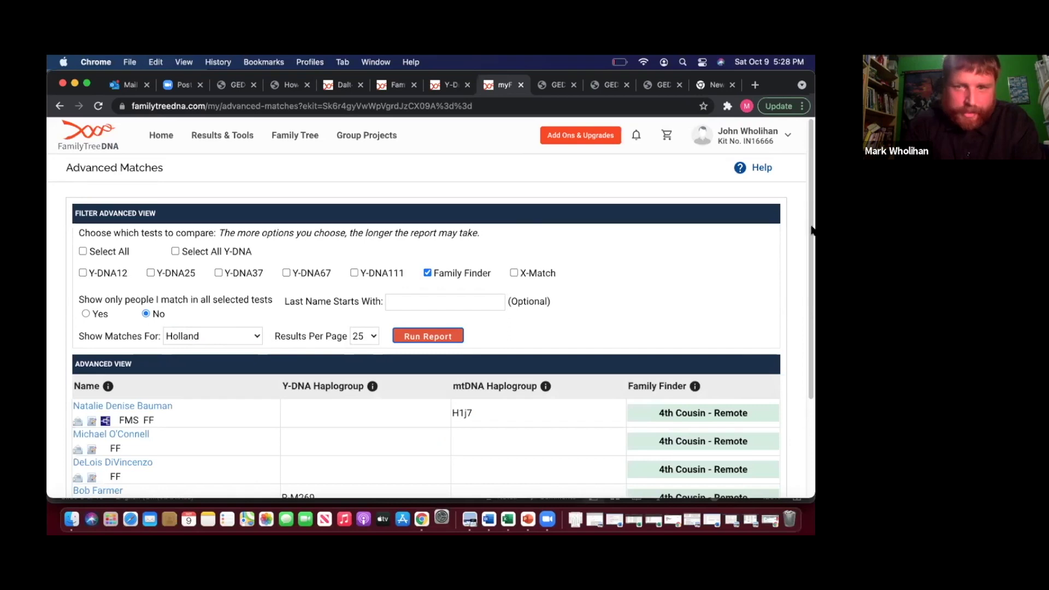
pyautogui.scroll(-2, 812, 251)
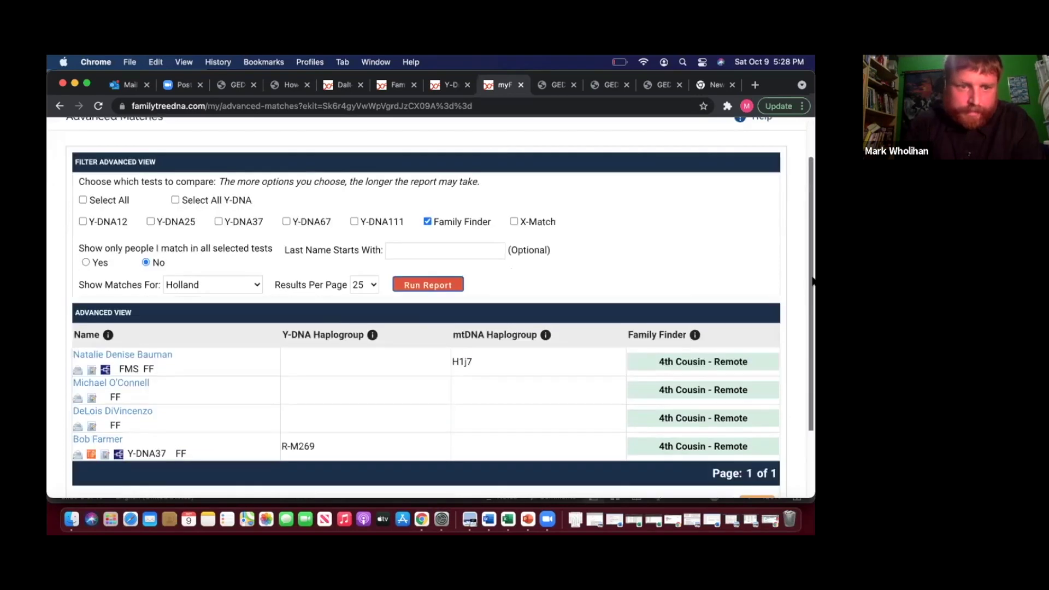
pyautogui.scroll(-2, 169, 330)
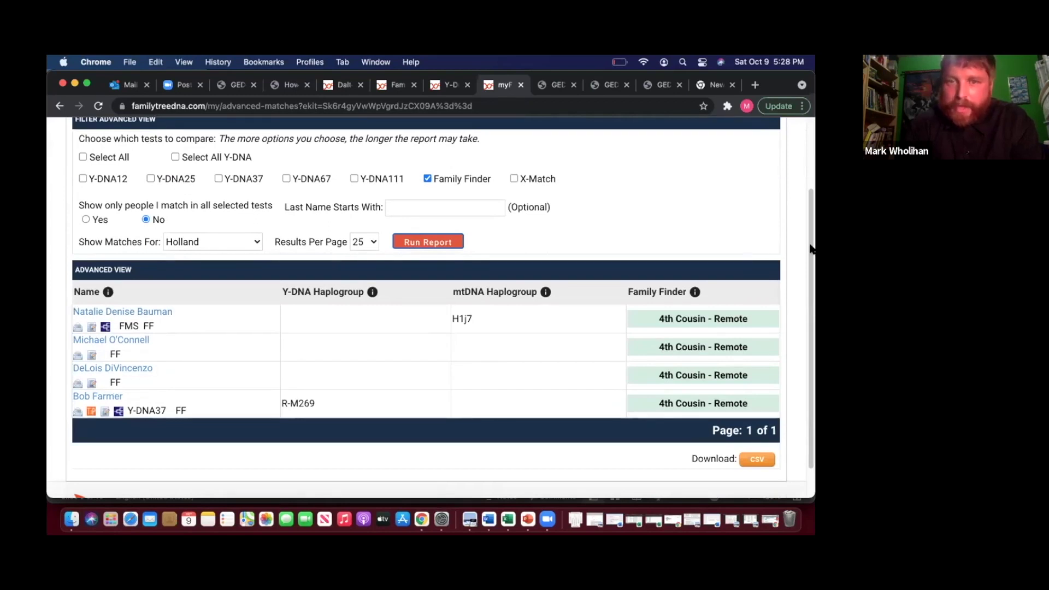
pyautogui.scroll(3, 793, 166)
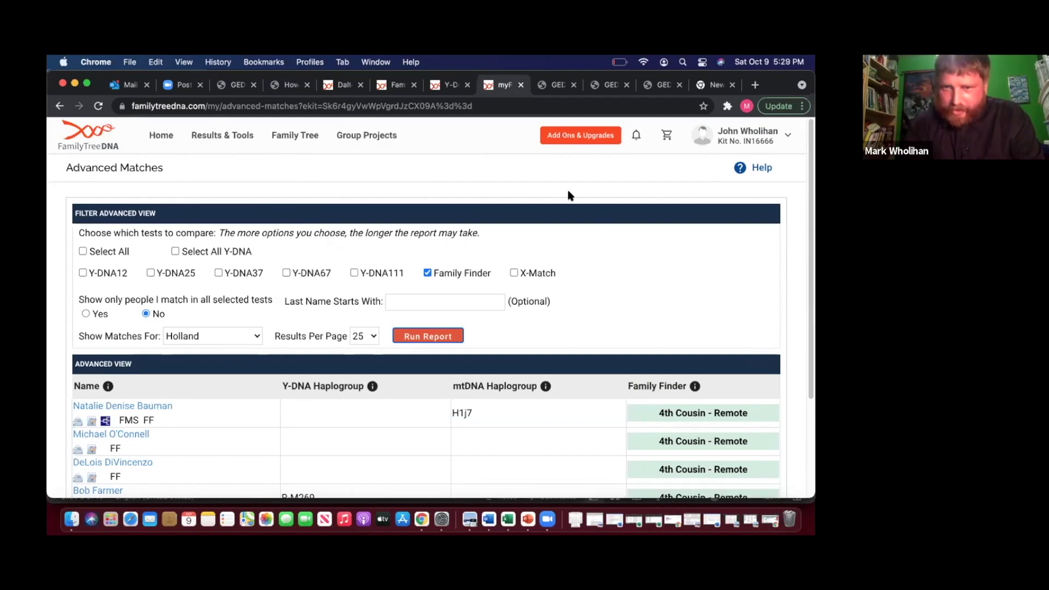
pyautogui.press('super+Tab')
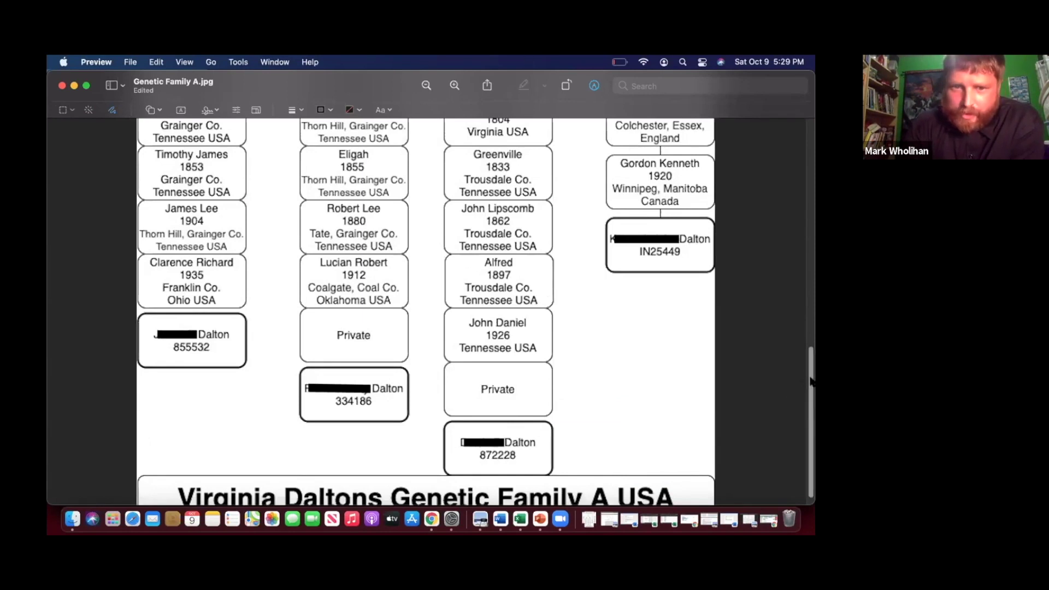
# Step: Scroll the Genetic Family A chart to the R-FGC84301 branch and the lines below Rueben
pyautogui.scroll(10, 792, 349)
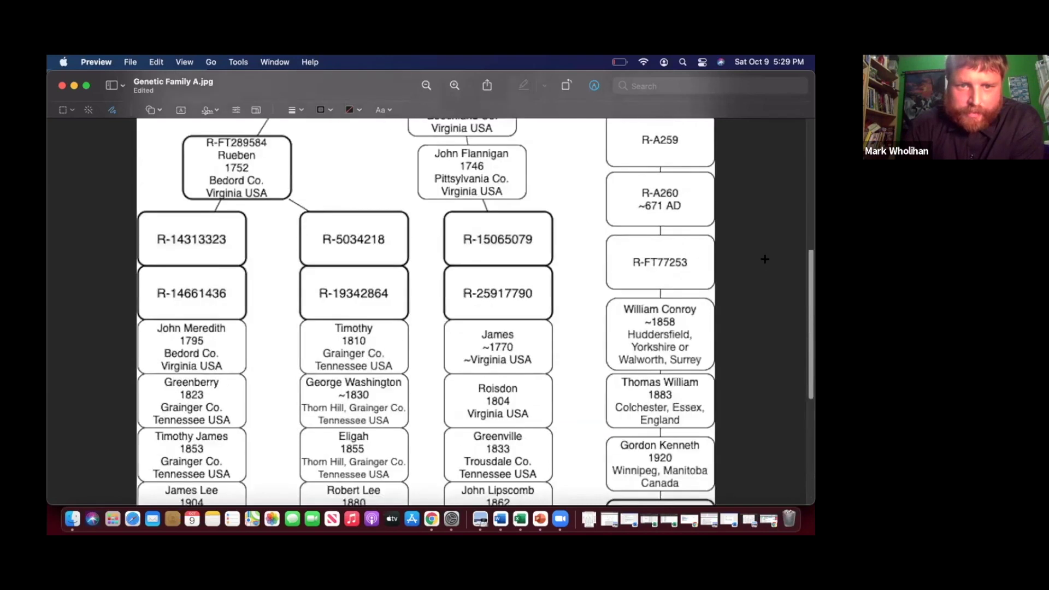
pyautogui.scroll(2, 765, 260)
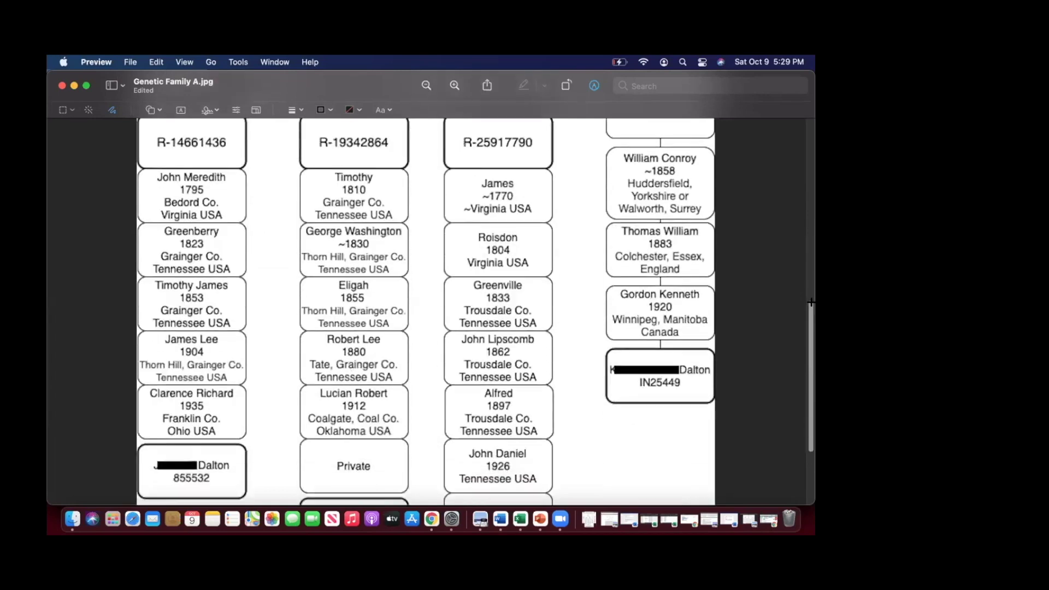
pyautogui.scroll(-4, 810, 302)
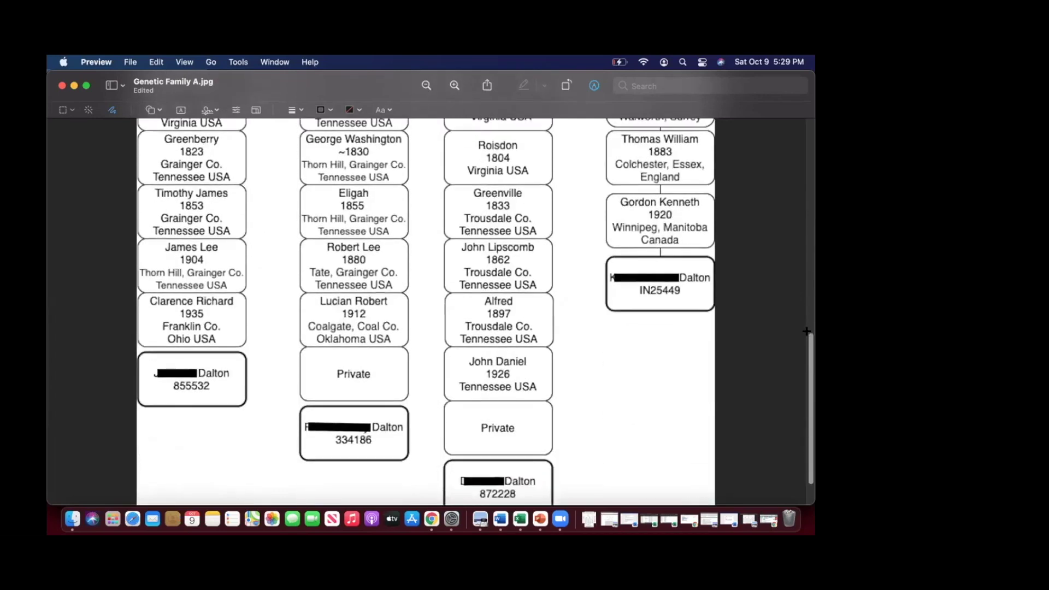
pyautogui.scroll(10, 807, 331)
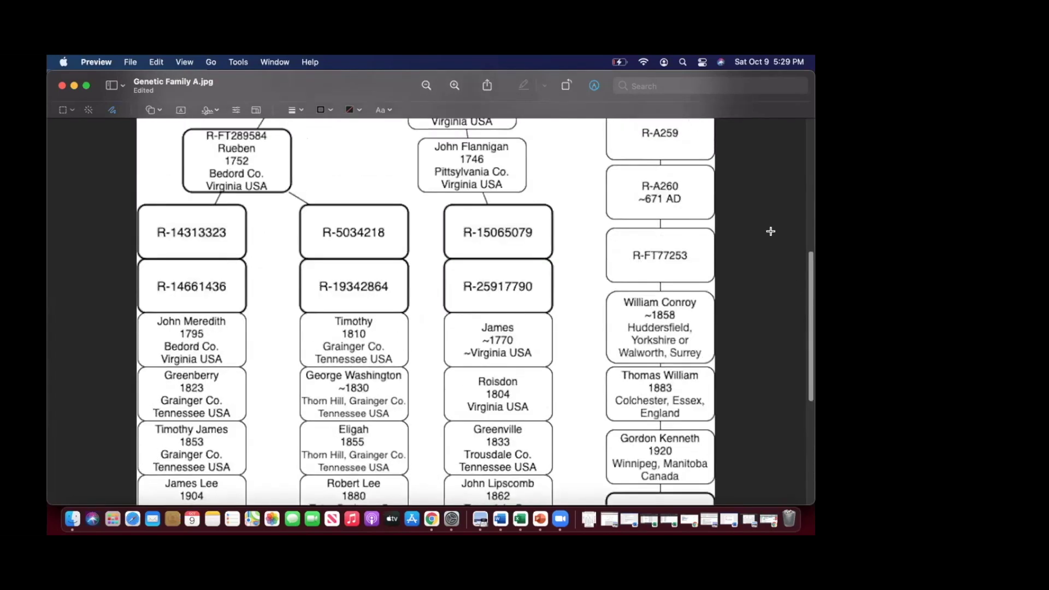
pyautogui.scroll(8, 770, 231)
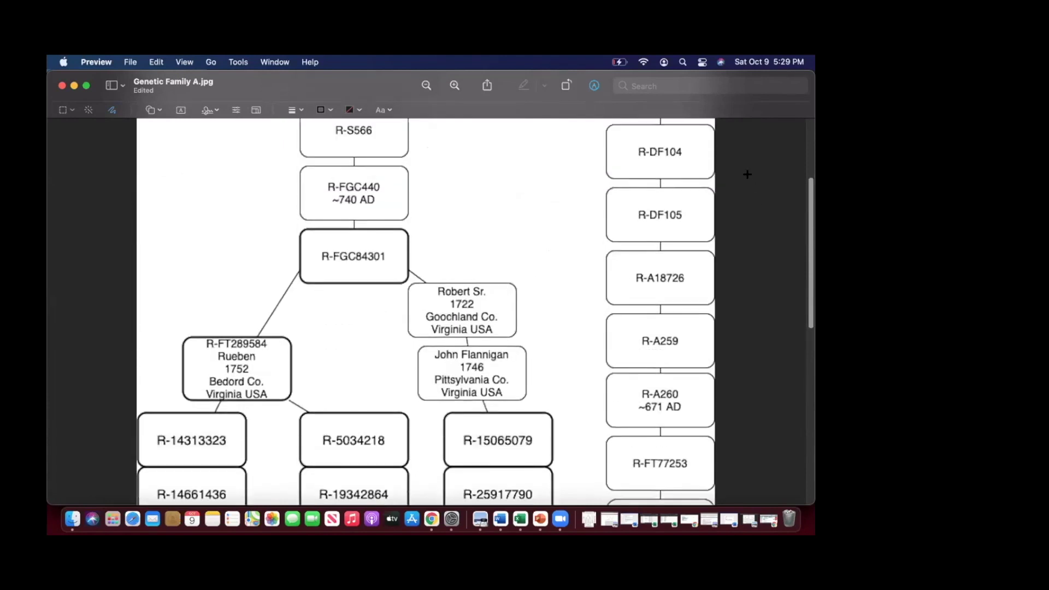
pyautogui.scroll(6, 738, 153)
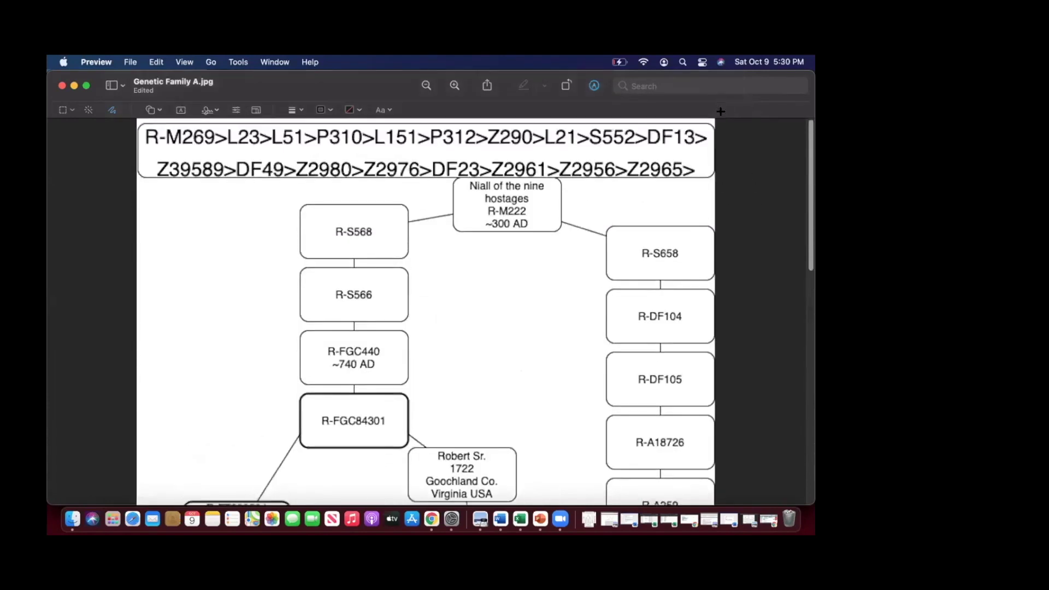
pyautogui.scroll(-6, 713, 131)
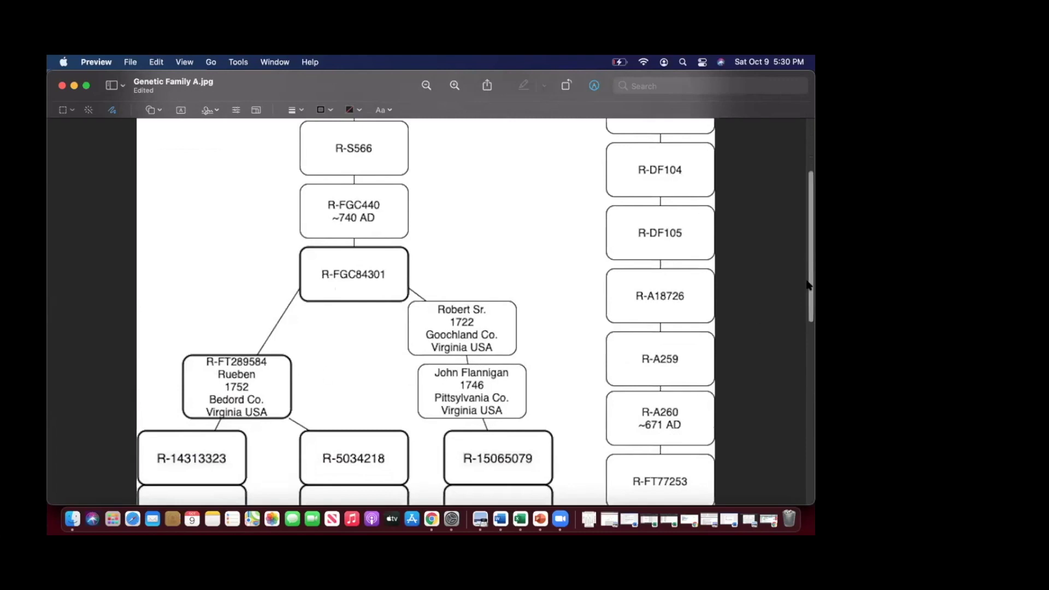
pyautogui.scroll(-5, 808, 285)
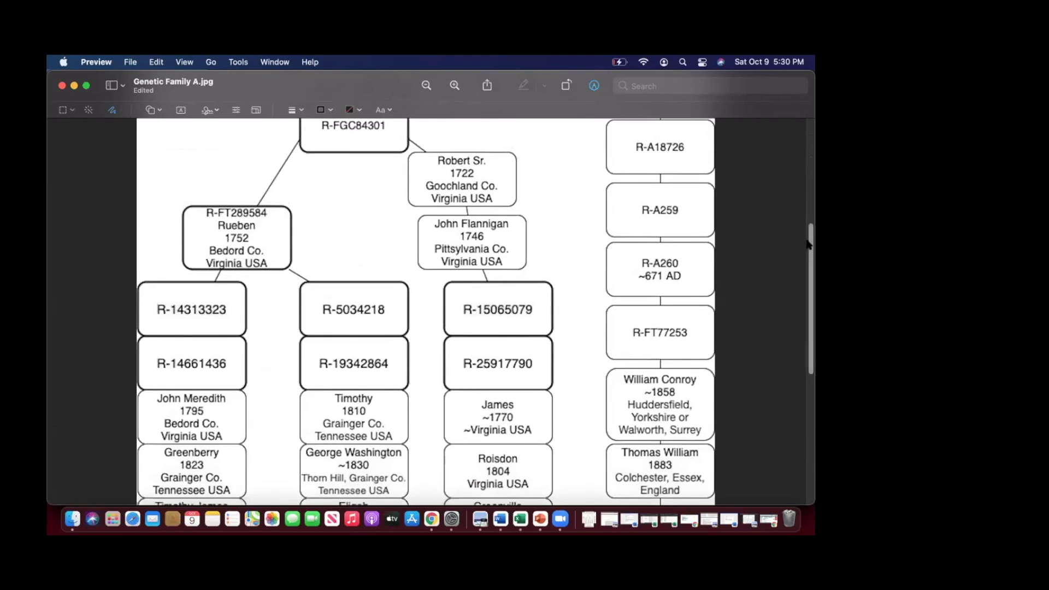
pyautogui.moveTo(809, 244); pyautogui.dragTo(807, 361)
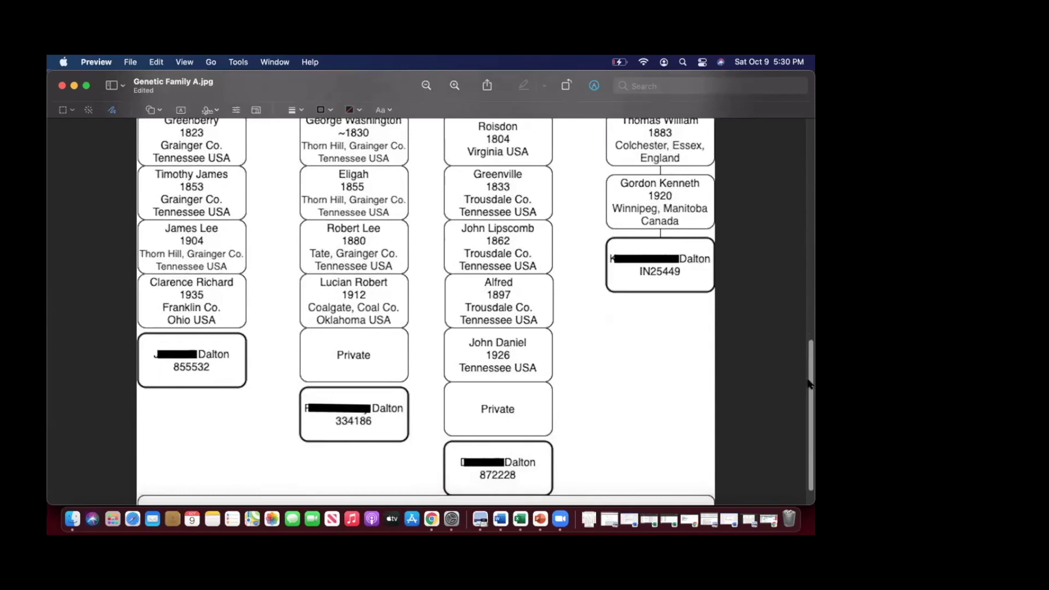
pyautogui.scroll(5, 778, 328)
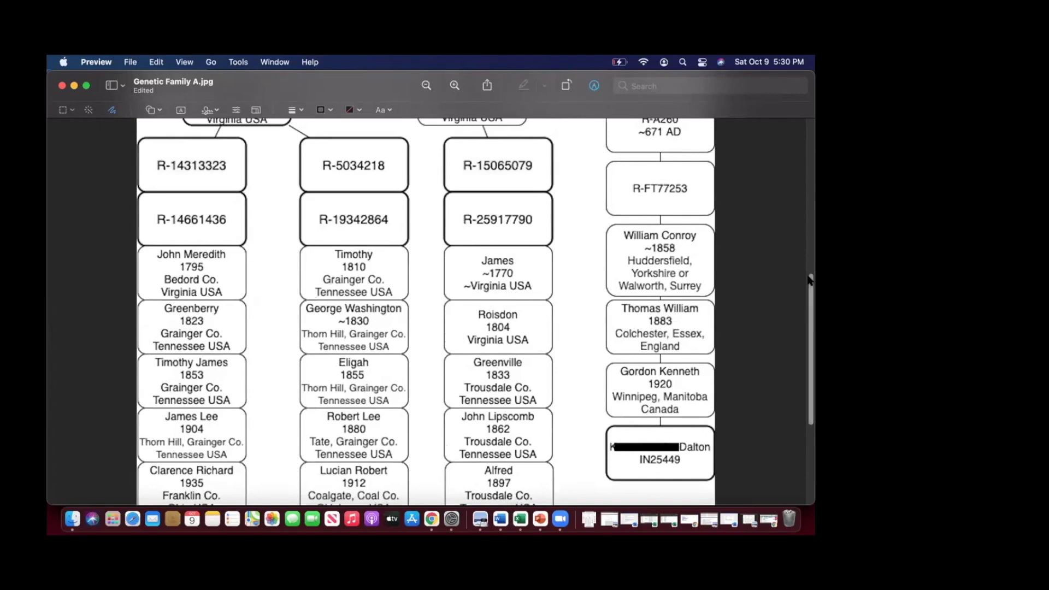
pyautogui.scroll(5, 810, 279)
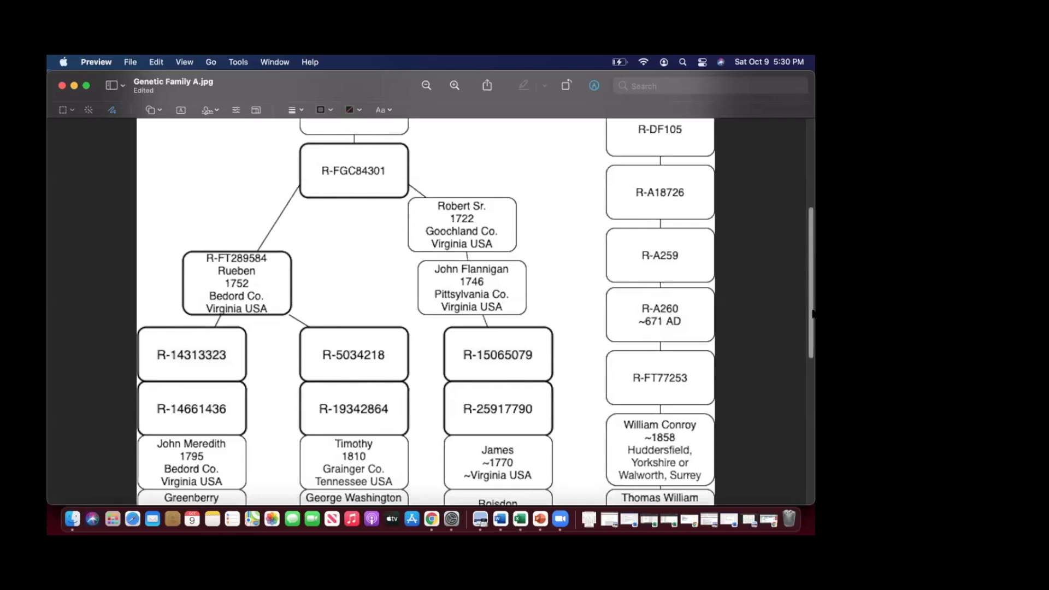
pyautogui.moveTo(809, 257); pyautogui.dragTo(780, 238)
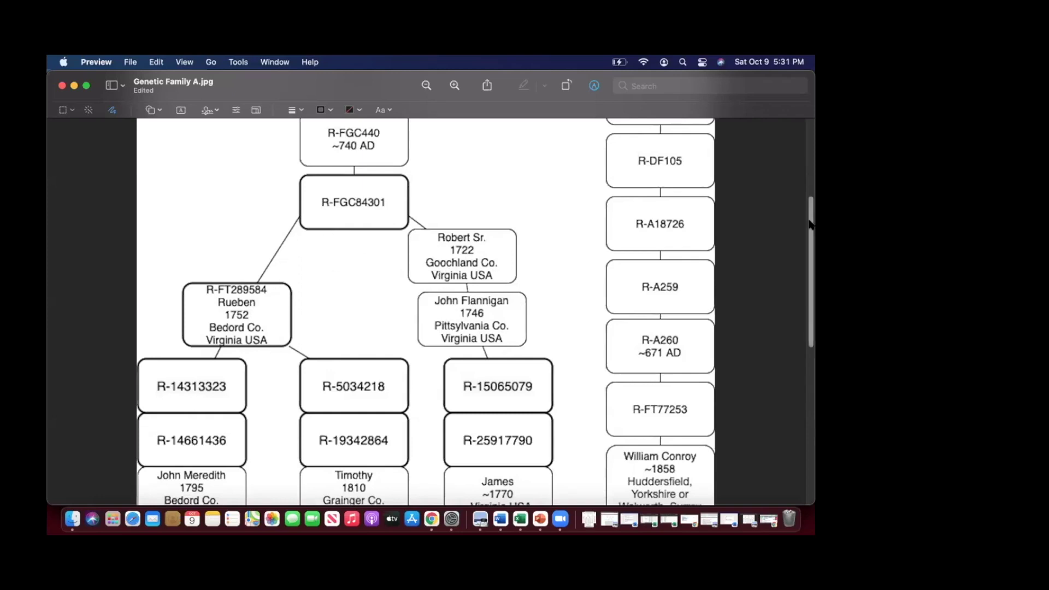
pyautogui.moveTo(810, 224); pyautogui.dragTo(812, 302)
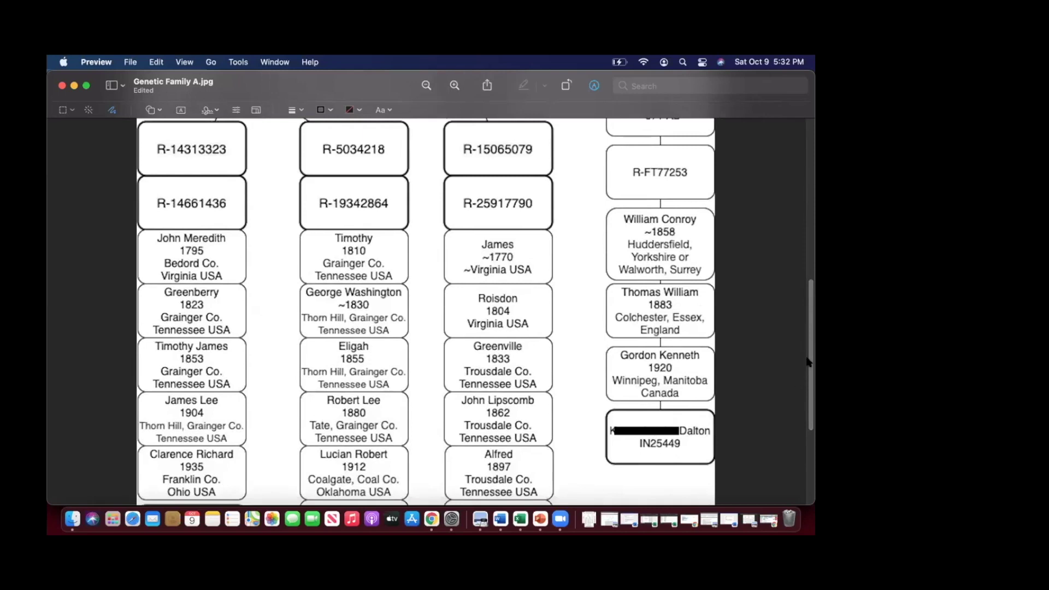
pyautogui.moveTo(810, 361); pyautogui.dragTo(772, 194)
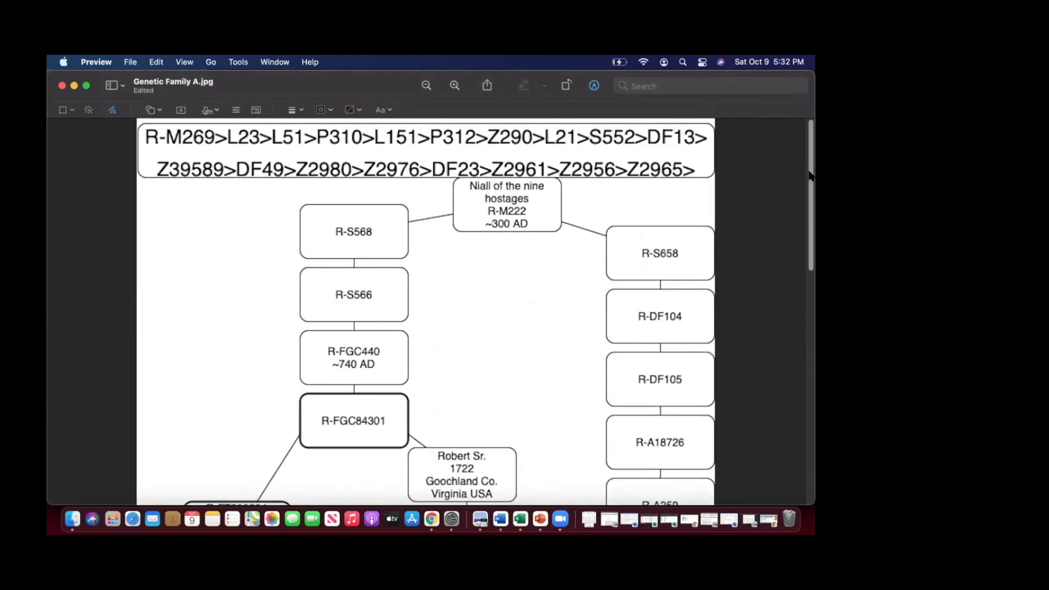
pyautogui.moveTo(811, 189); pyautogui.dragTo(812, 391)
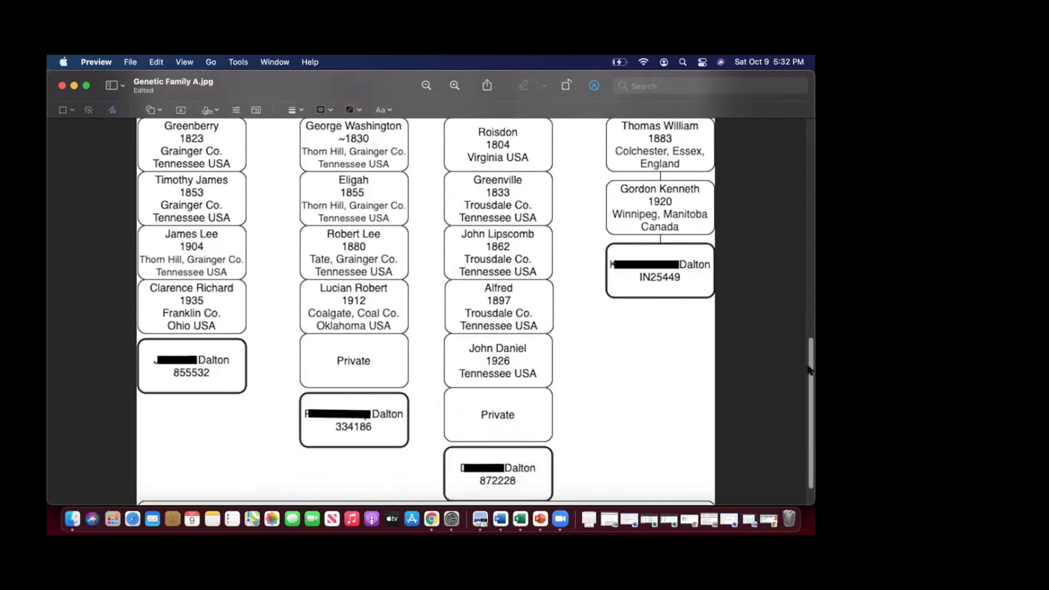
pyautogui.scroll(10, 811, 372)
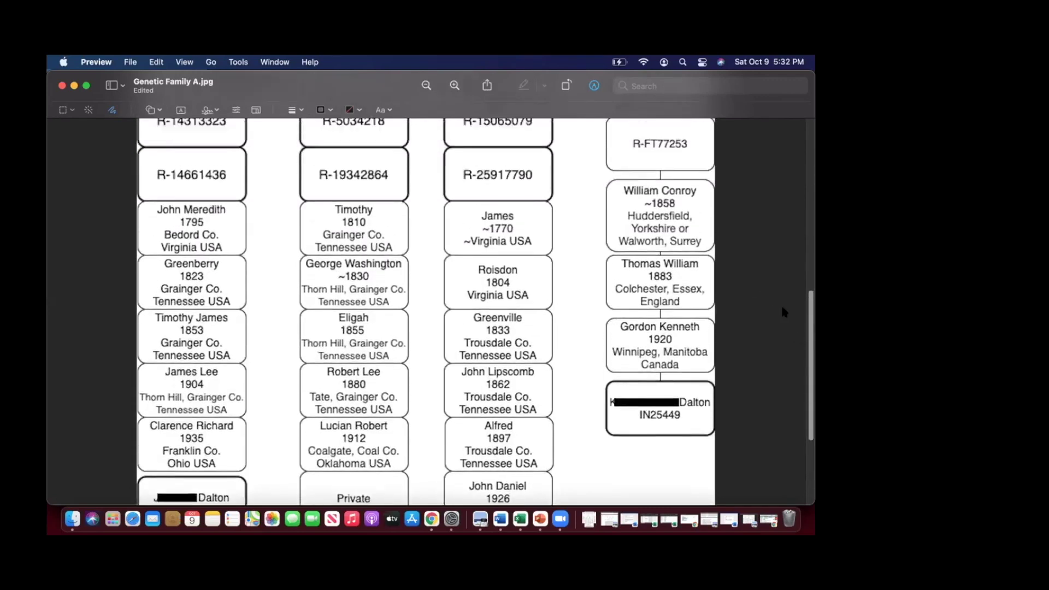
pyautogui.scroll(-5, 772, 311)
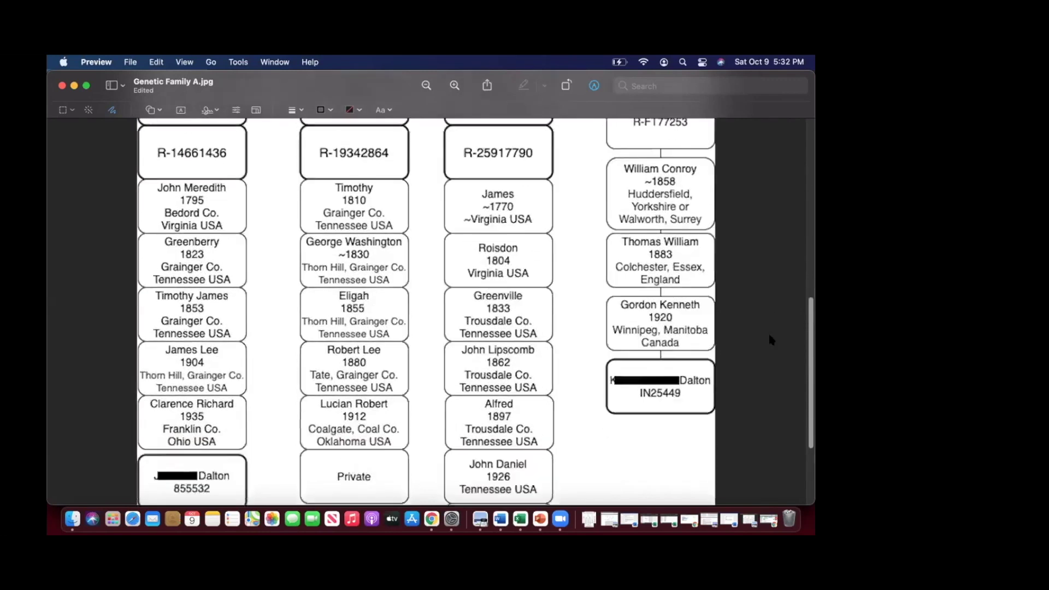
pyautogui.scroll(-2, 770, 350)
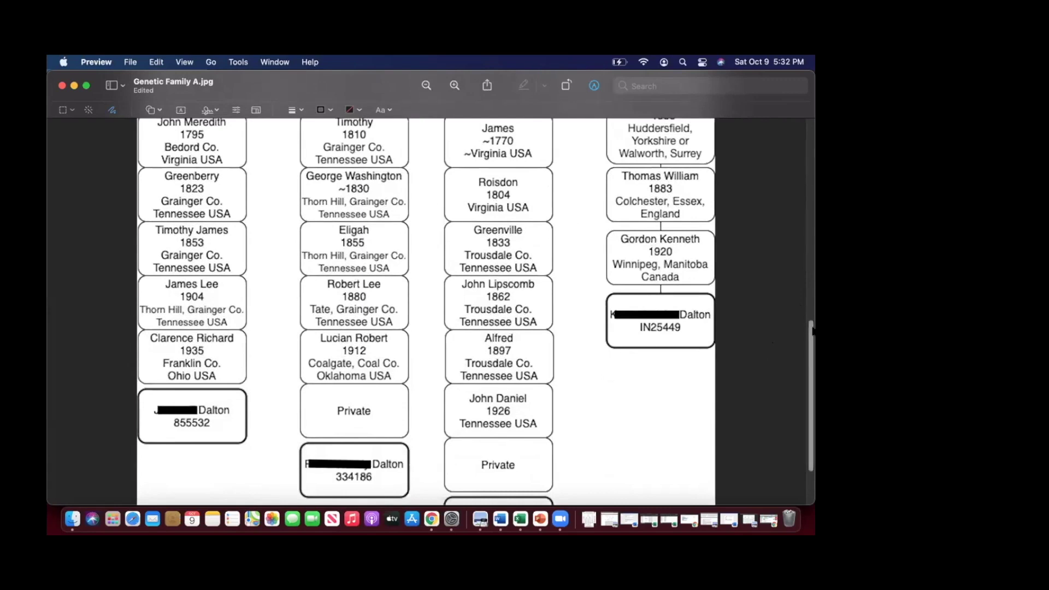
pyautogui.scroll(10, 788, 265)
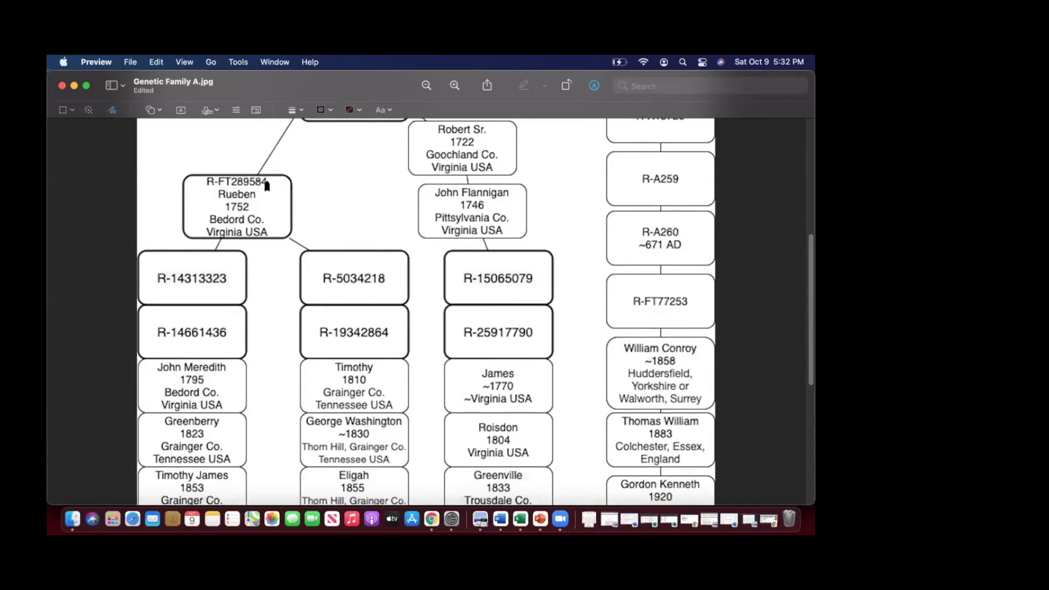
pyautogui.moveTo(267, 186)
pyautogui.mouseDown()
pyautogui.moveTo(198, 182)
pyautogui.moveTo(250, 186)
pyautogui.mouseUp()
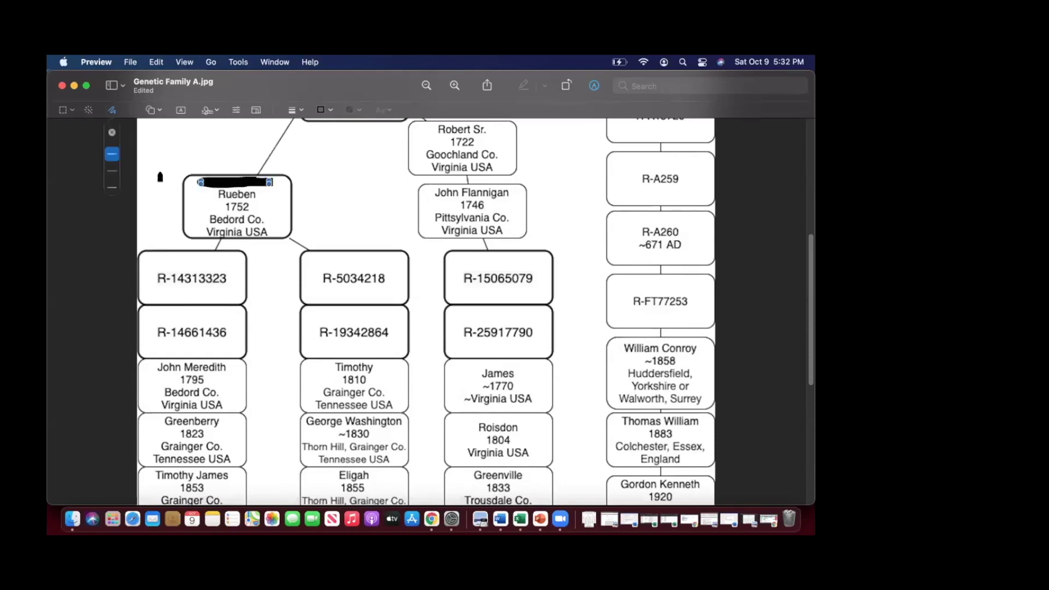
pyautogui.click(112, 171)
pyautogui.press('BackSpace')
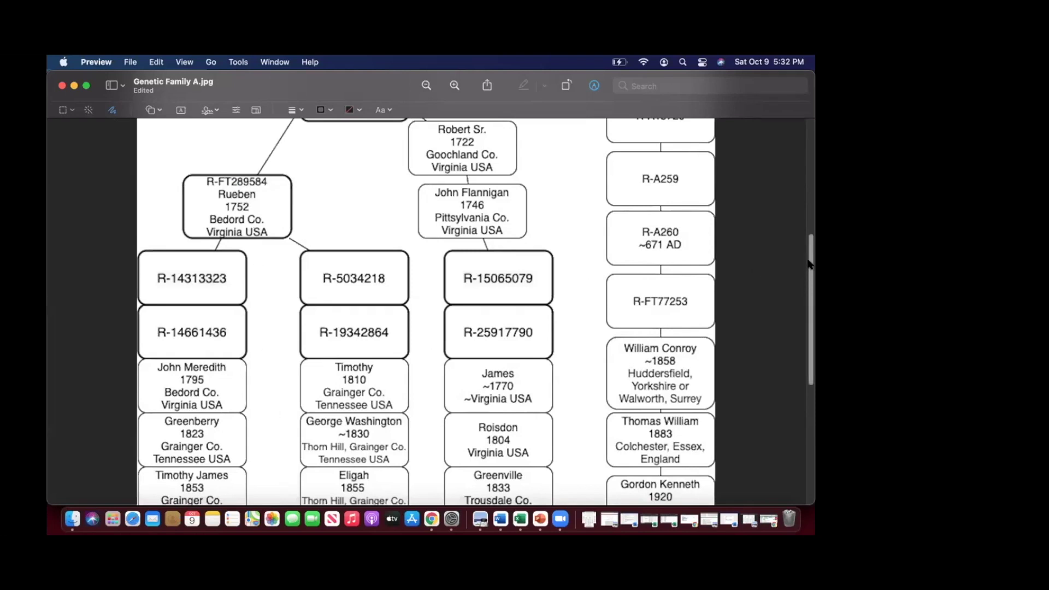
pyautogui.moveTo(810, 265); pyautogui.dragTo(808, 327)
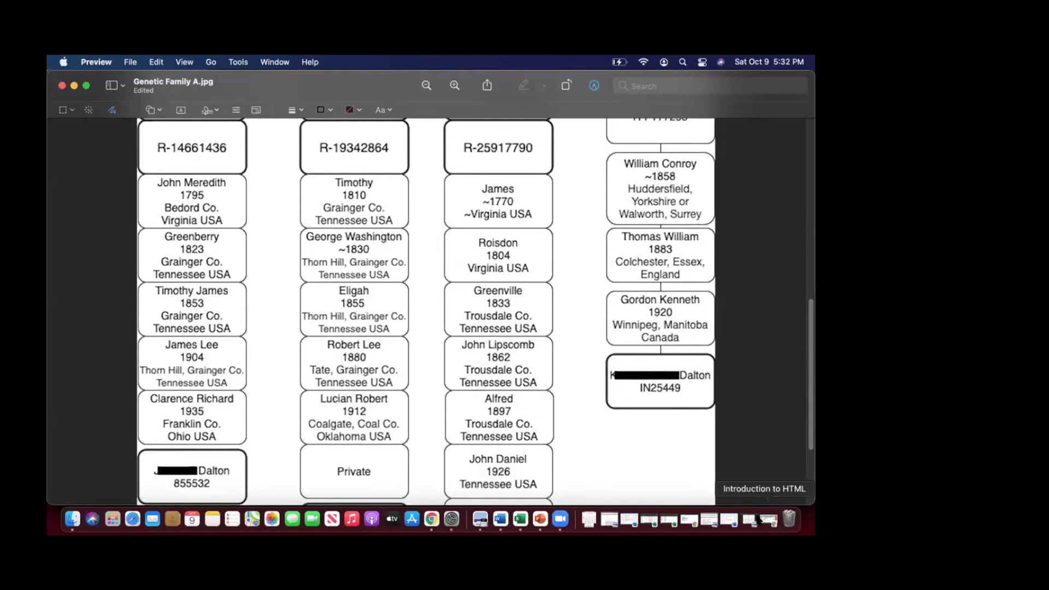
# Step: Restore Genetic Family D (2).jpg from the Dock and scroll down the Golden Vale Daltons chart
pyautogui.click(746, 519)
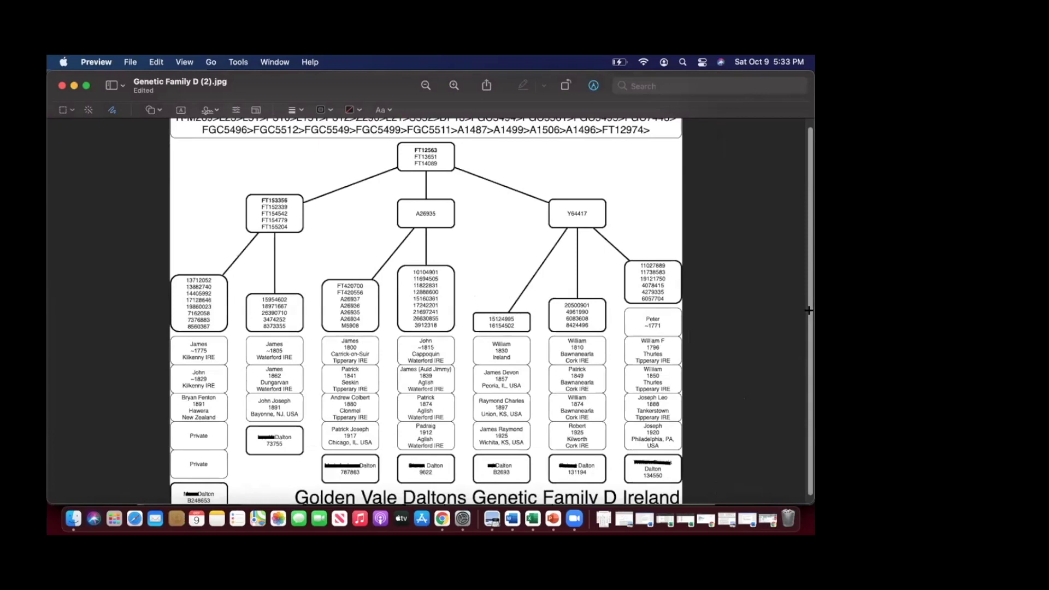
pyautogui.scroll(-1, 809, 310)
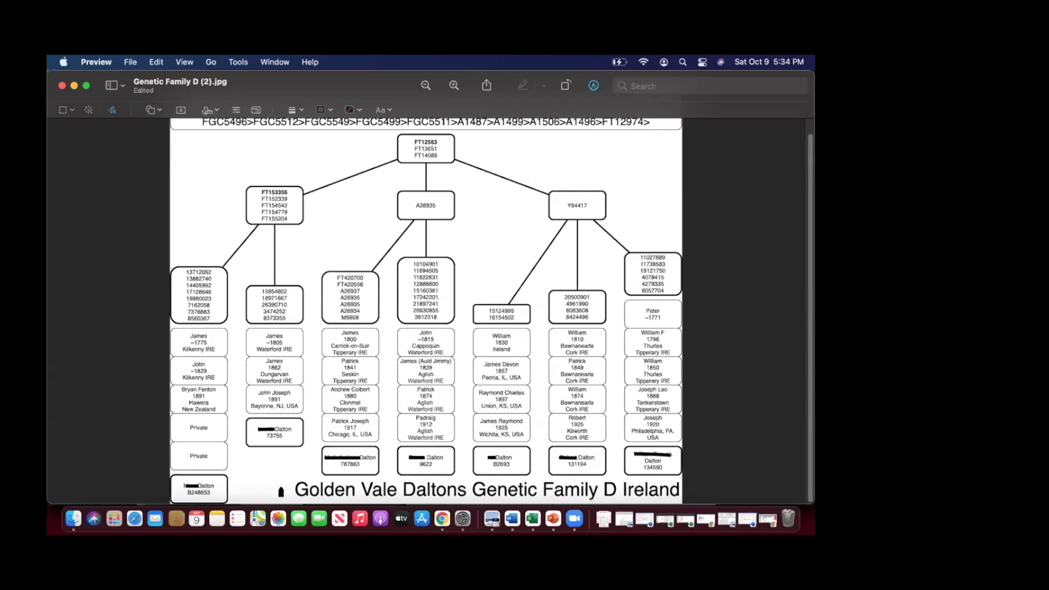
# Step: Return to PowerPoint and open slide 10, Goals: Recruit, Big Y, Data Analysis
pyautogui.click(553, 520)
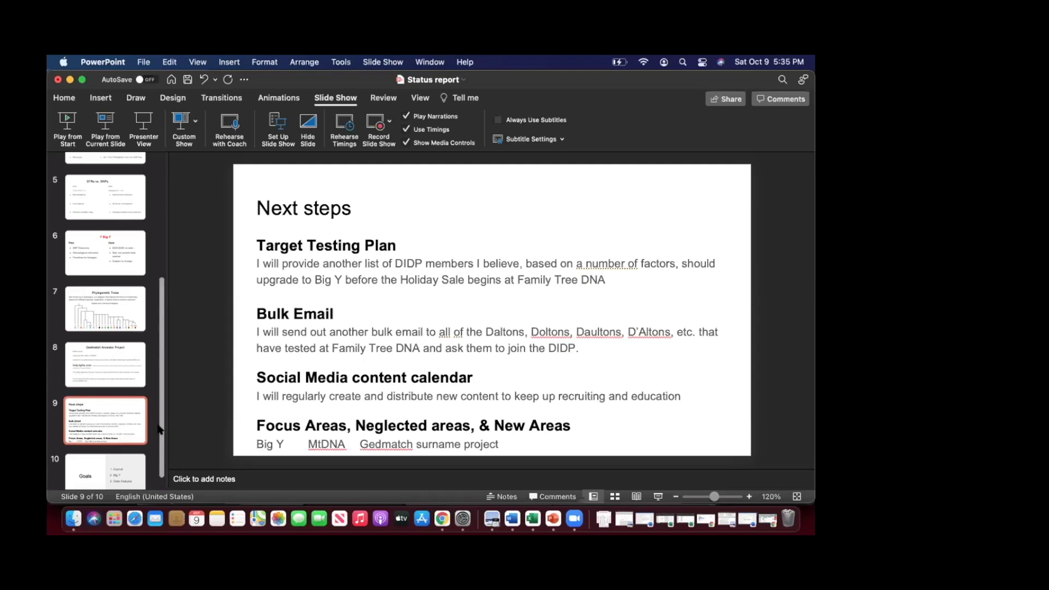
pyautogui.moveTo(159, 429); pyautogui.dragTo(159, 448)
pyautogui.click(108, 455)
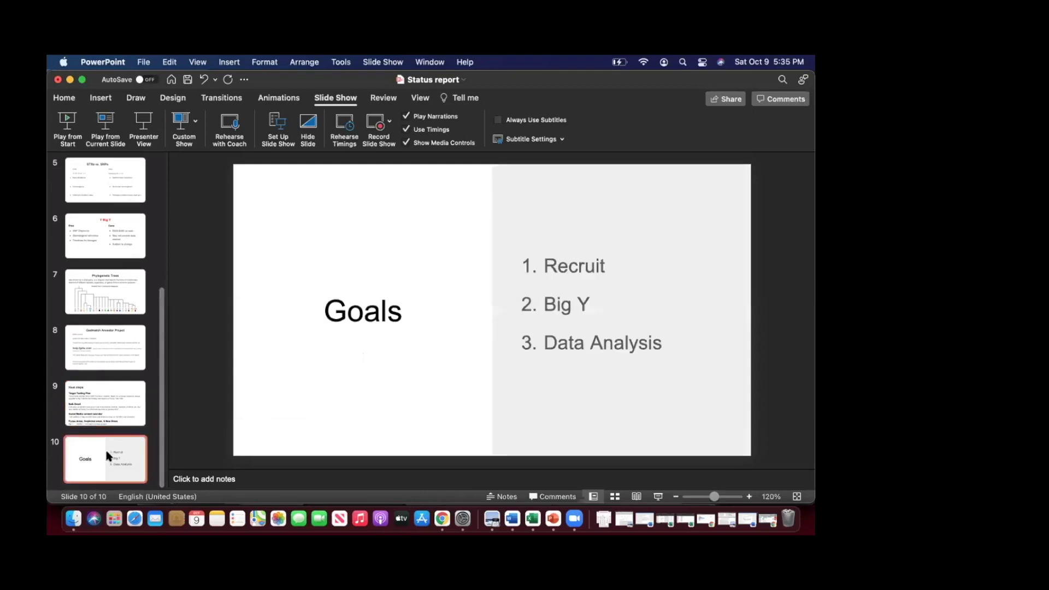